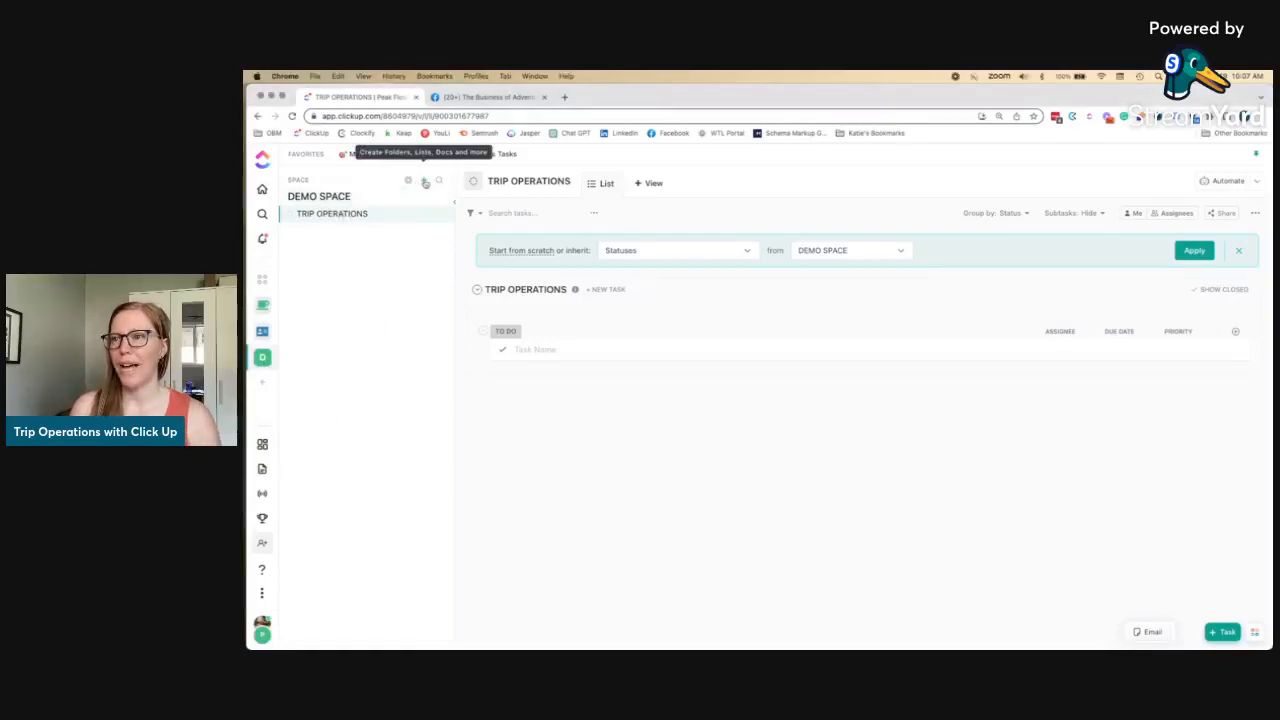
# - Create a folder named TRIP OPERATIONS in the DEMO SPACE, keeping the default list, sharing and status options
pyautogui.click(421, 183)
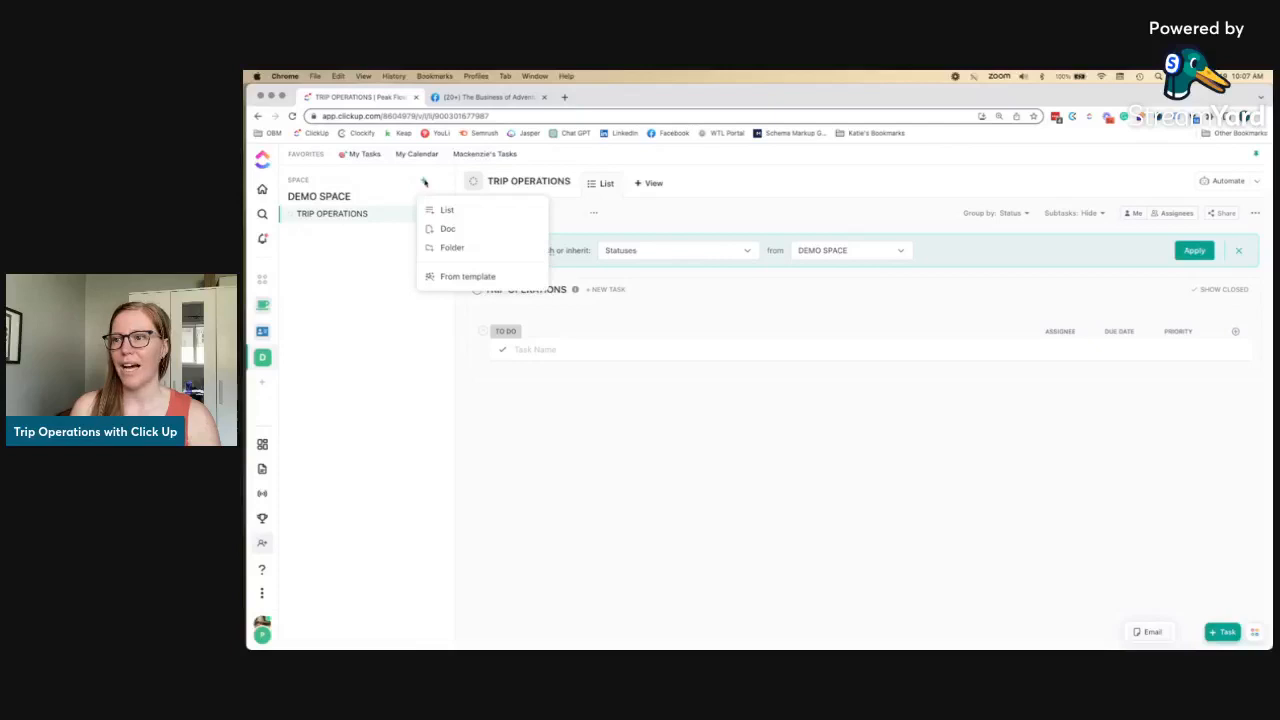
pyautogui.click(455, 248)
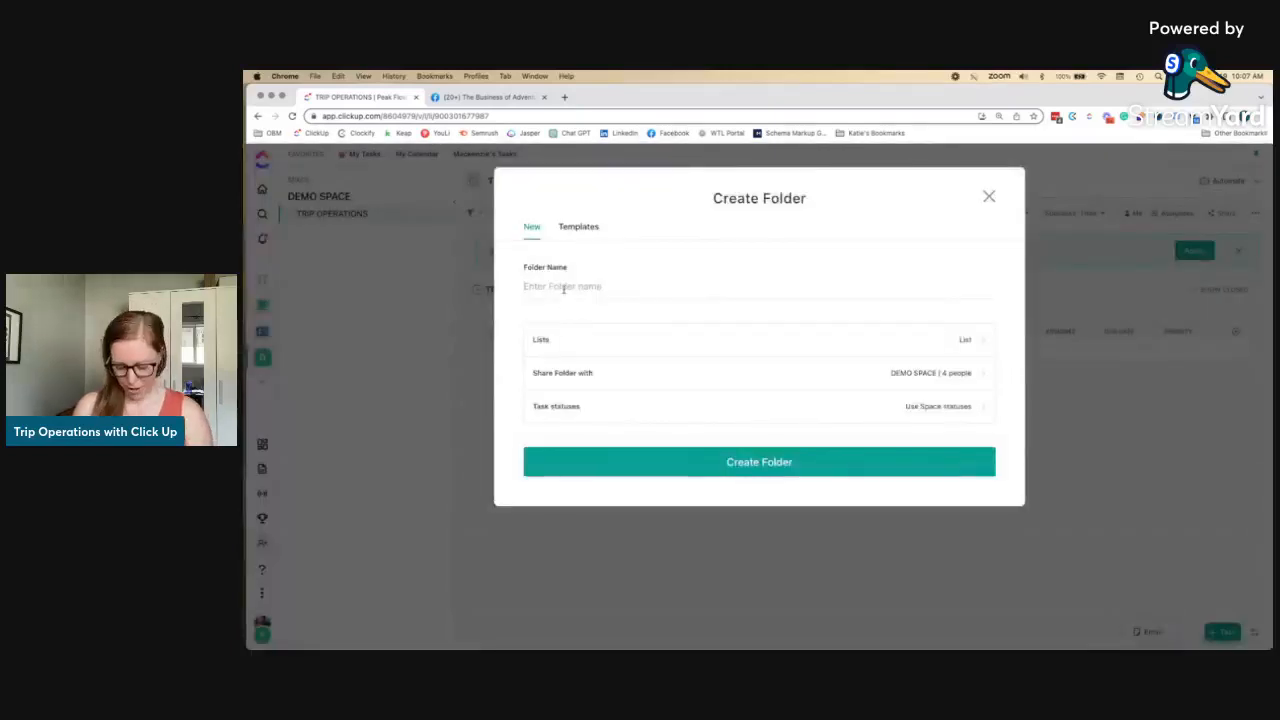
pyautogui.write('TRIP OPERATIONS')
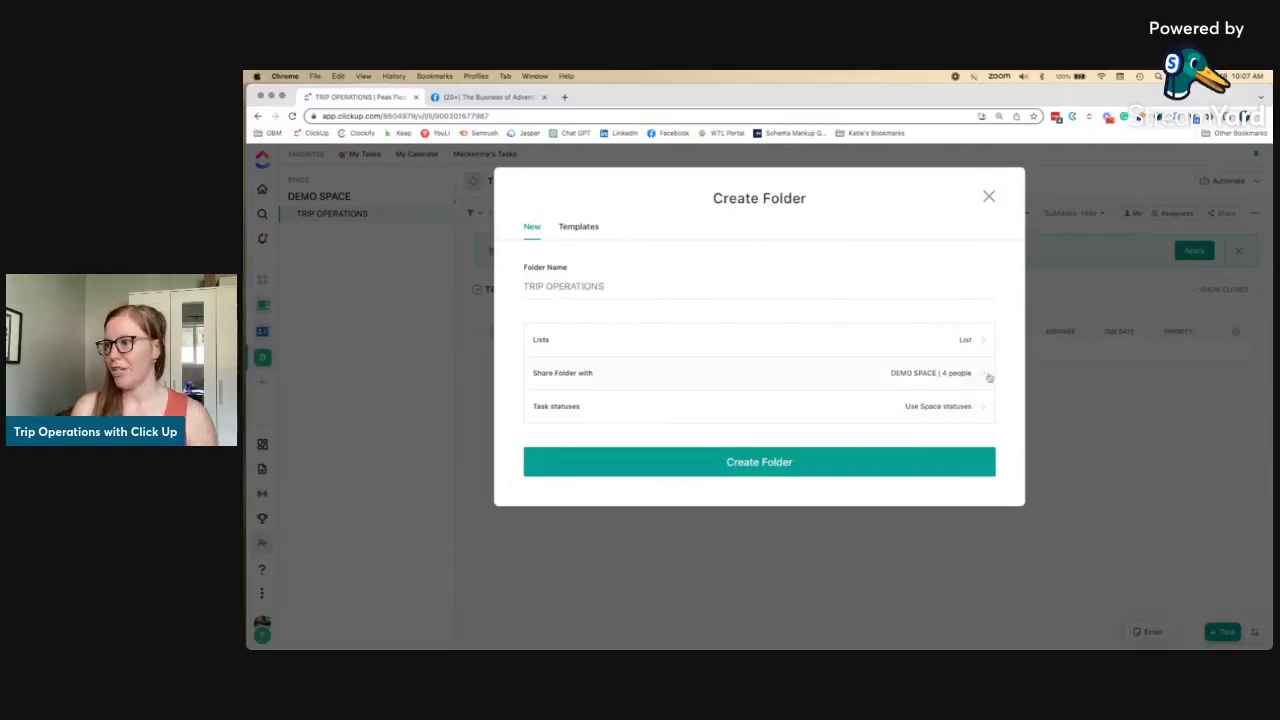
pyautogui.click(755, 464)
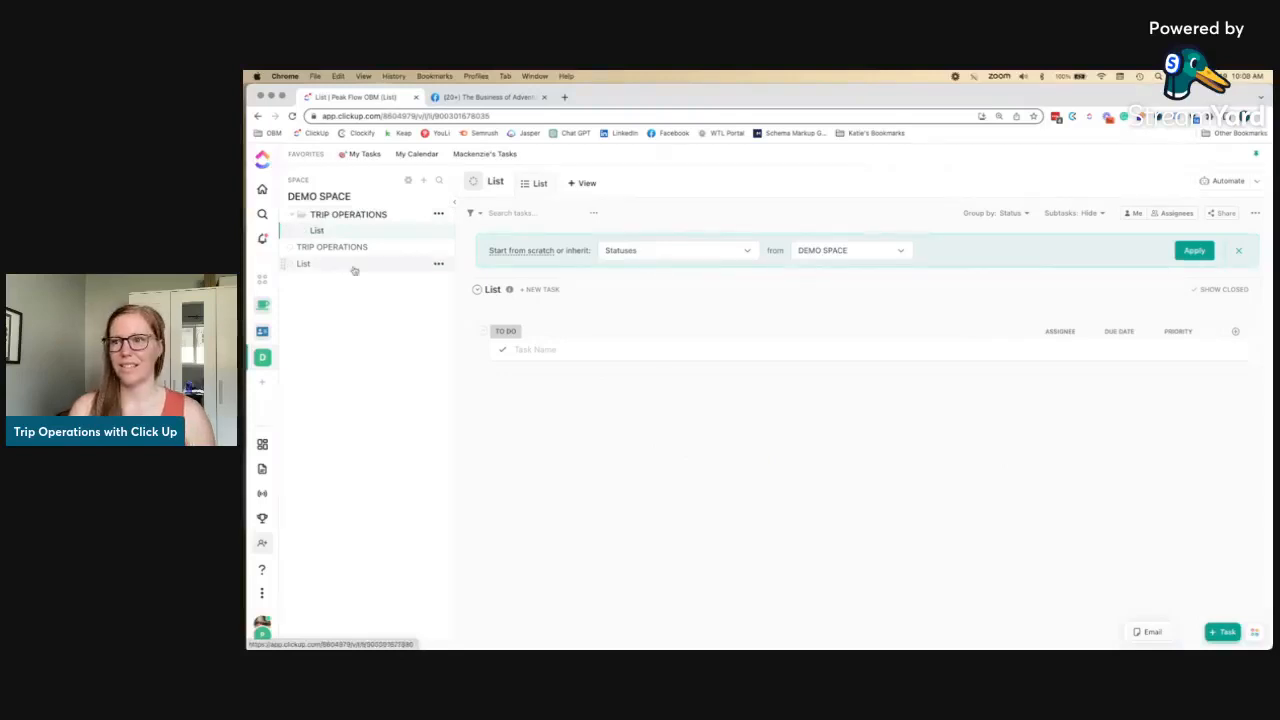
# - Delete the two standalone lists, List and TRIP OPERATIONS, that sit outside the TRIP OPERATIONS folder
pyautogui.click(333, 248)
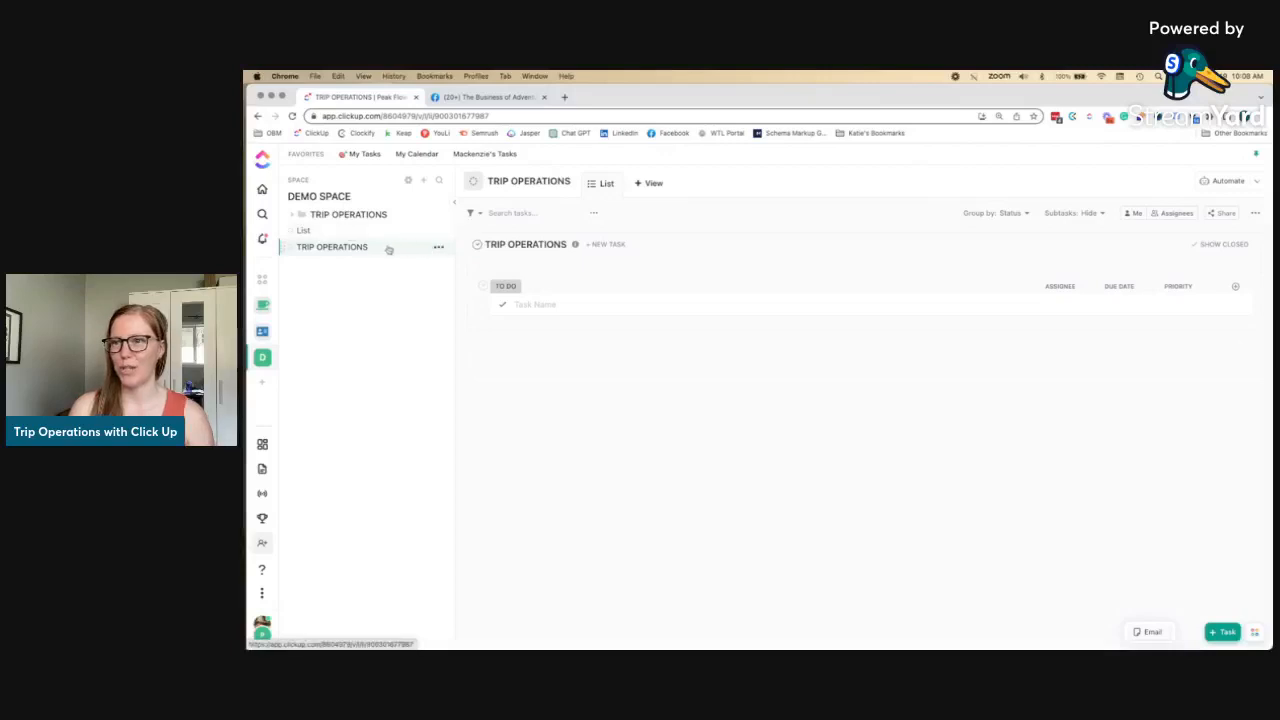
pyautogui.click(293, 216)
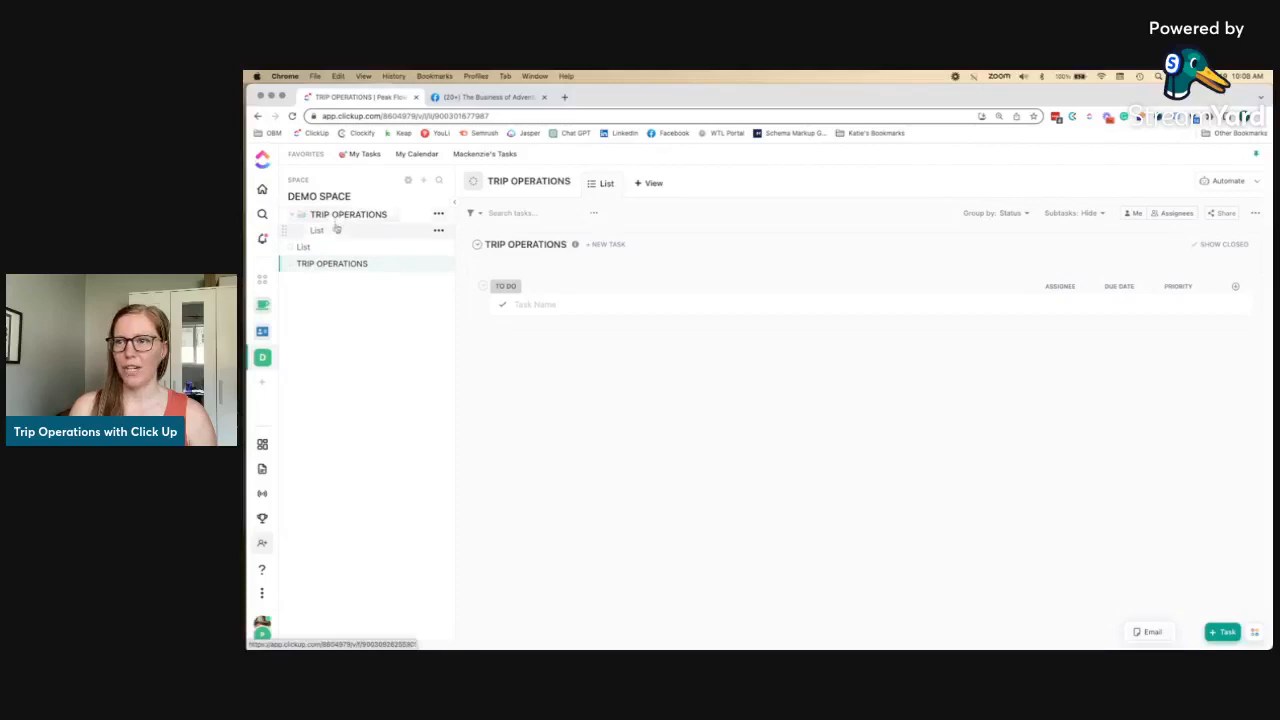
pyautogui.click(293, 216)
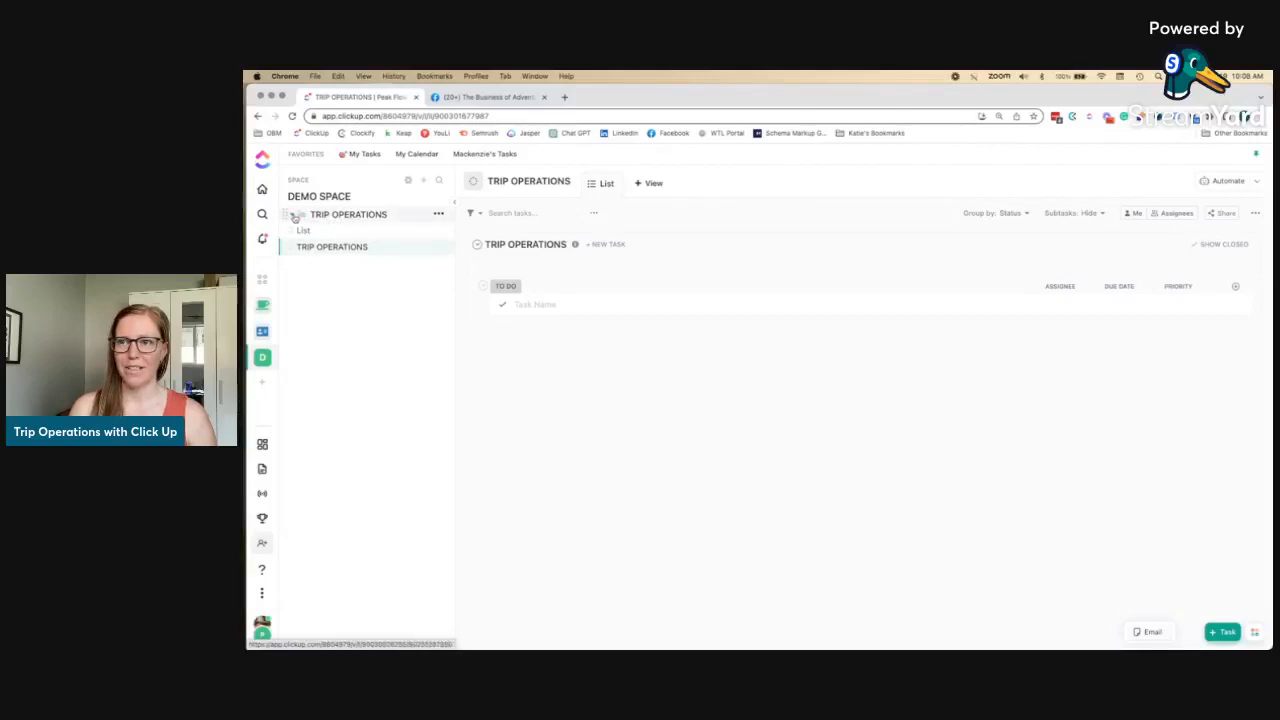
pyautogui.click(293, 216)
pyautogui.click(438, 246)
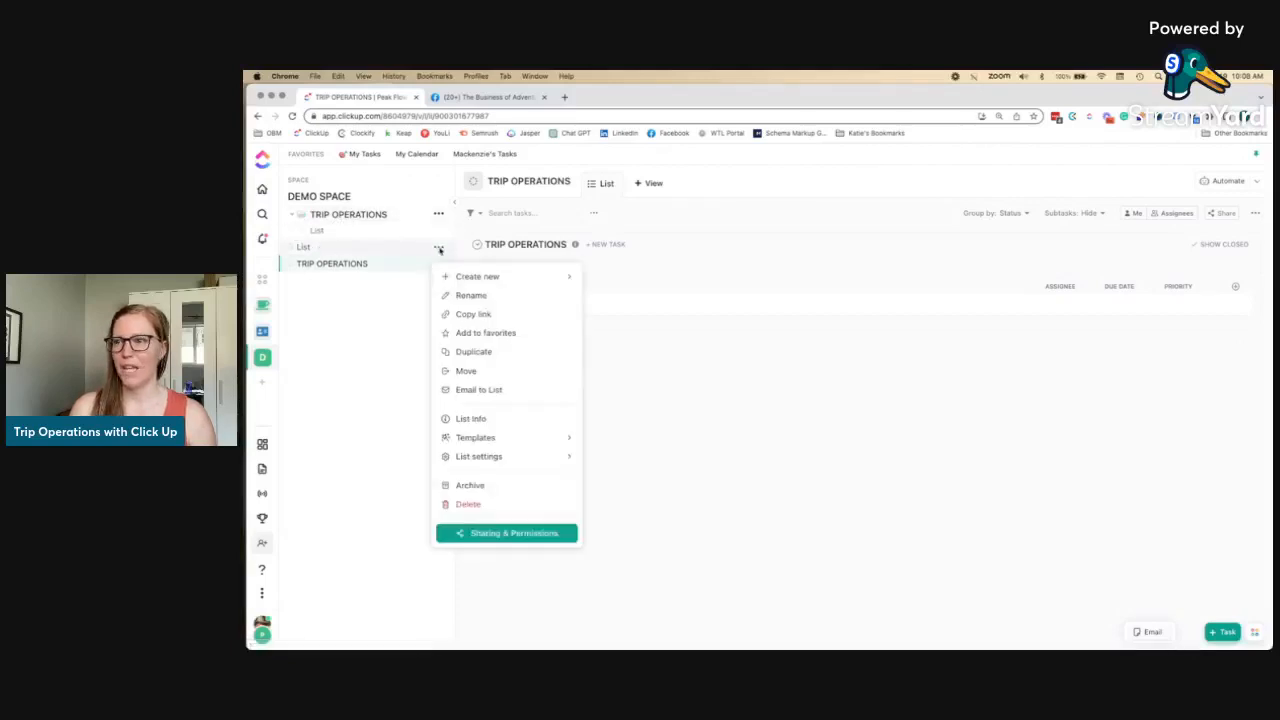
pyautogui.click(497, 508)
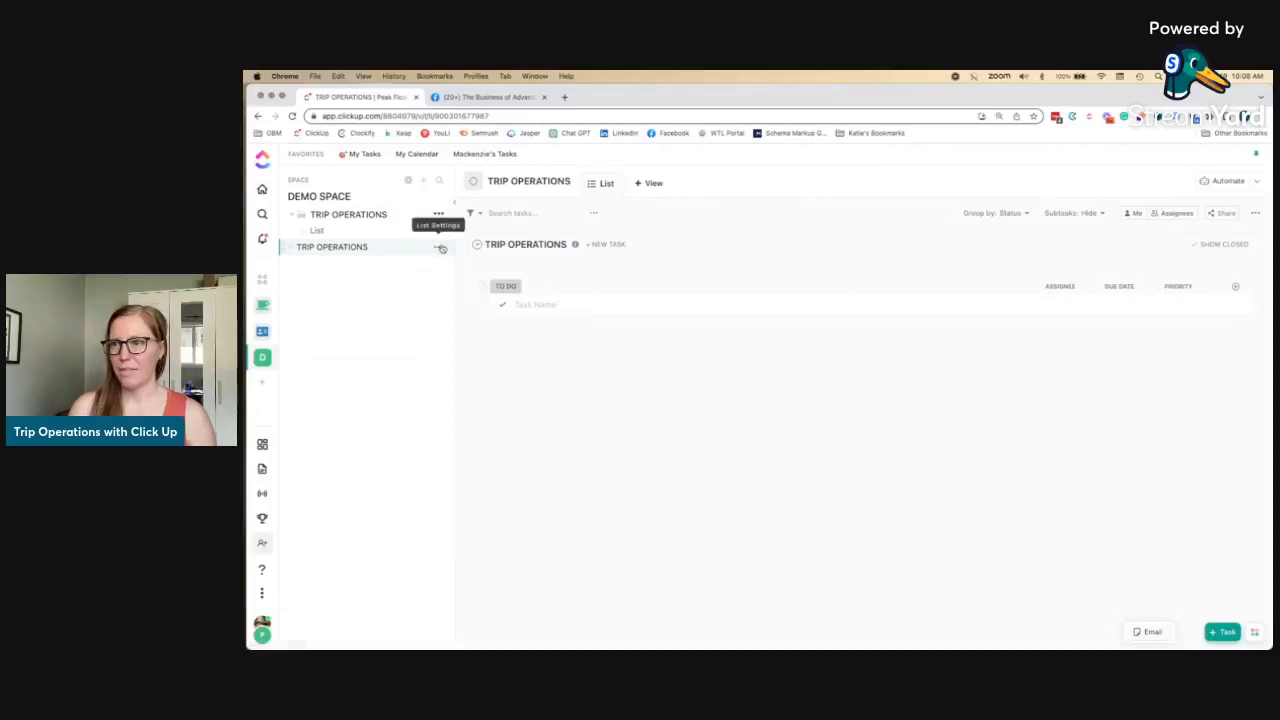
pyautogui.click(438, 247)
pyautogui.click(468, 504)
# - Rename the list inside the TRIP OPERATIONS folder as "TRIP Task Template"
pyautogui.click(315, 232)
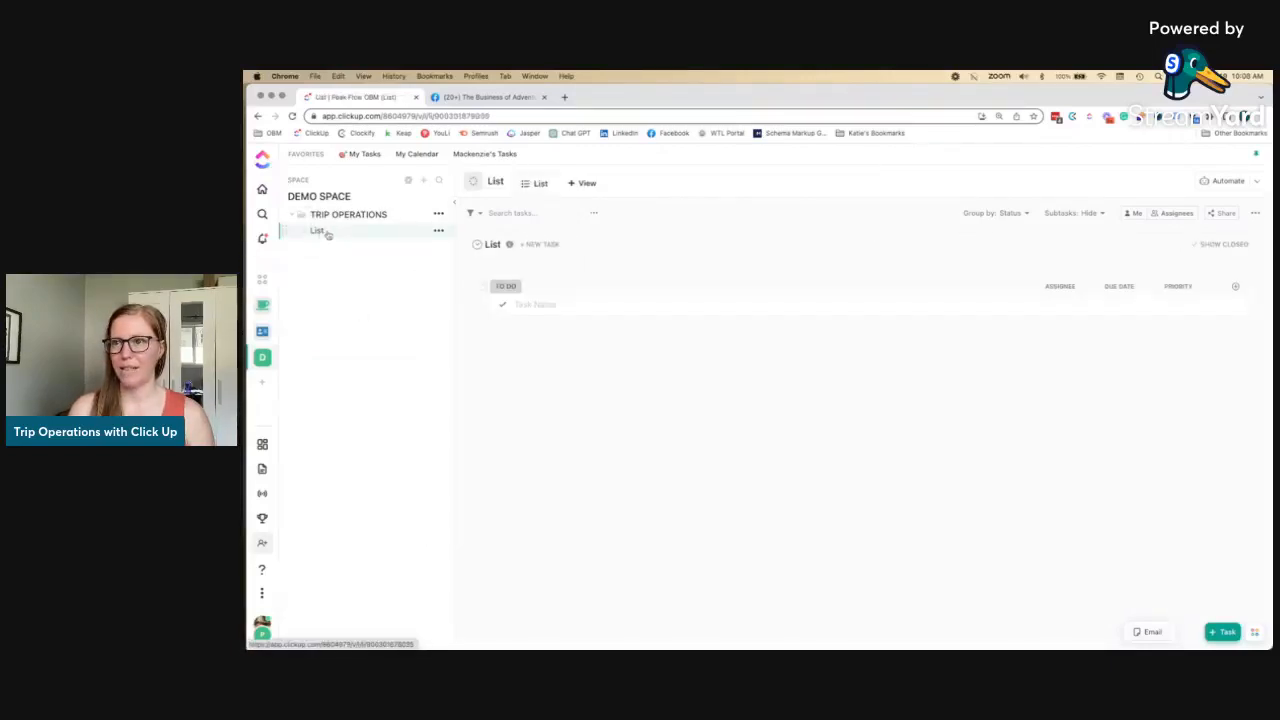
pyautogui.click(438, 230)
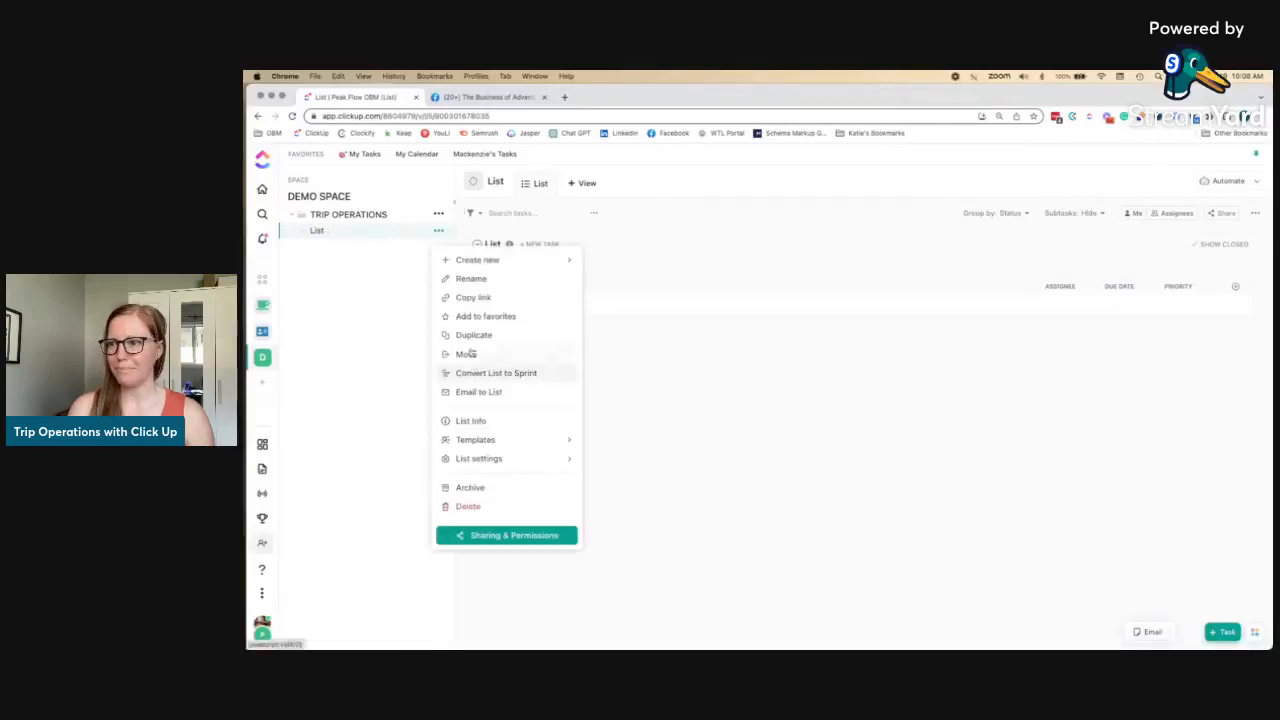
pyautogui.click(466, 278)
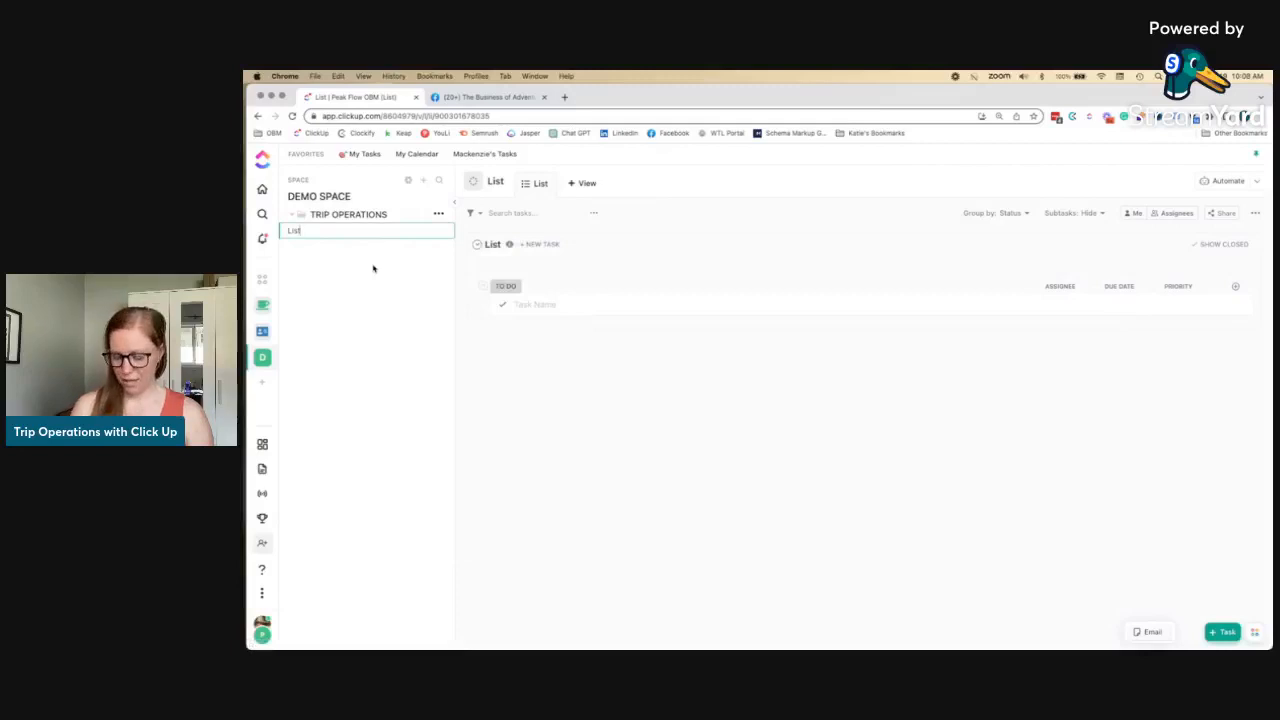
pyautogui.press('BackSpace')
pyautogui.press('BackSpace')
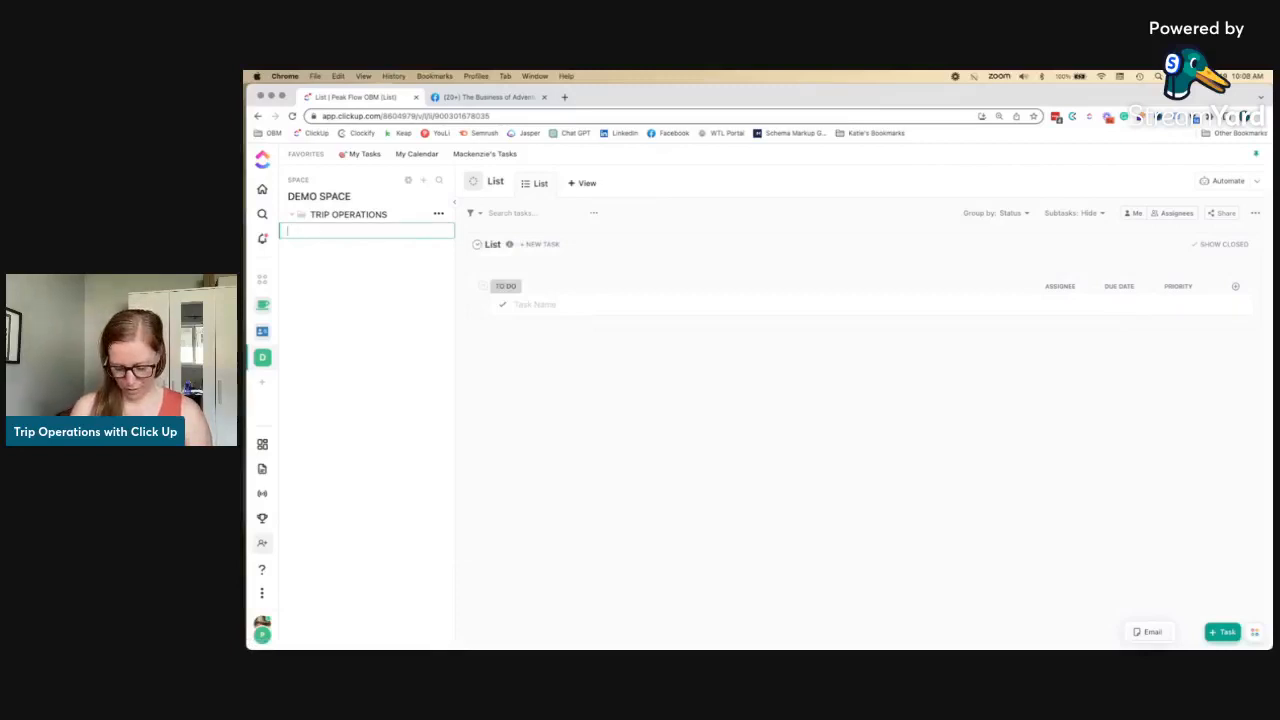
pyautogui.write('TRIP Task')
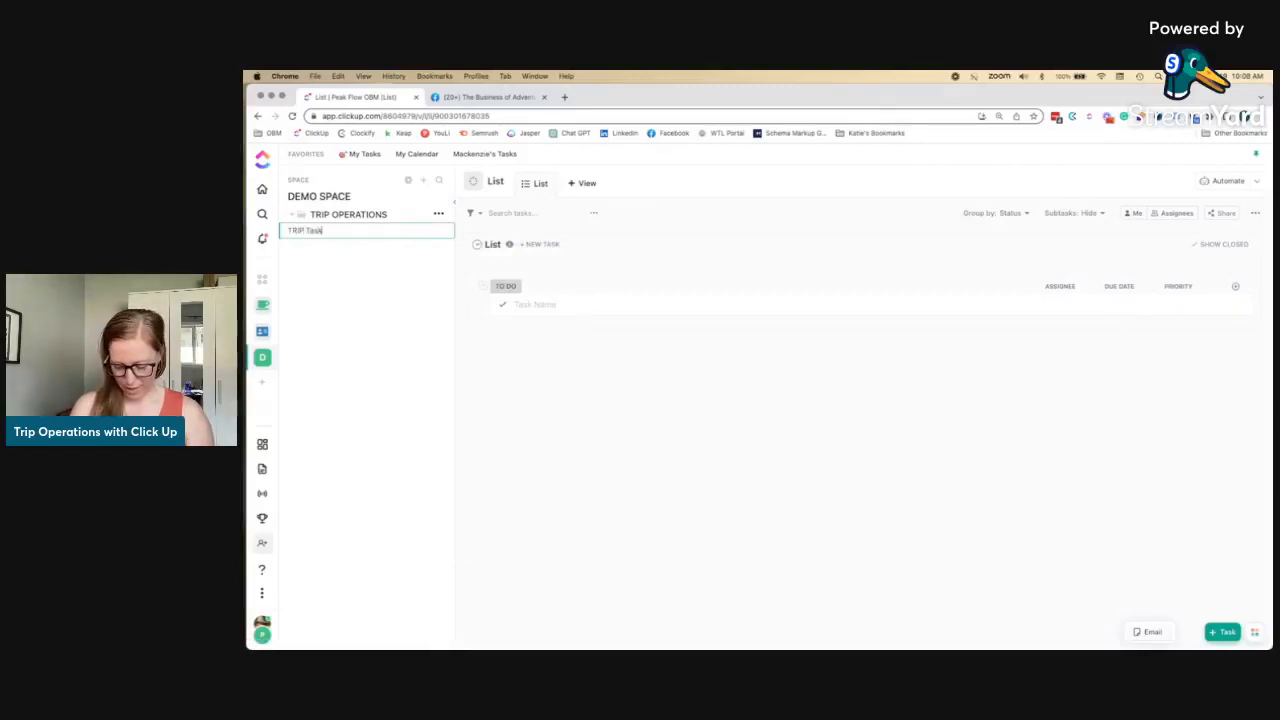
pyautogui.write(' Template')
pyautogui.press('BackSpace')
pyautogui.press('BackSpace')
pyautogui.press('BackSpace')
pyautogui.press('BackSpace')
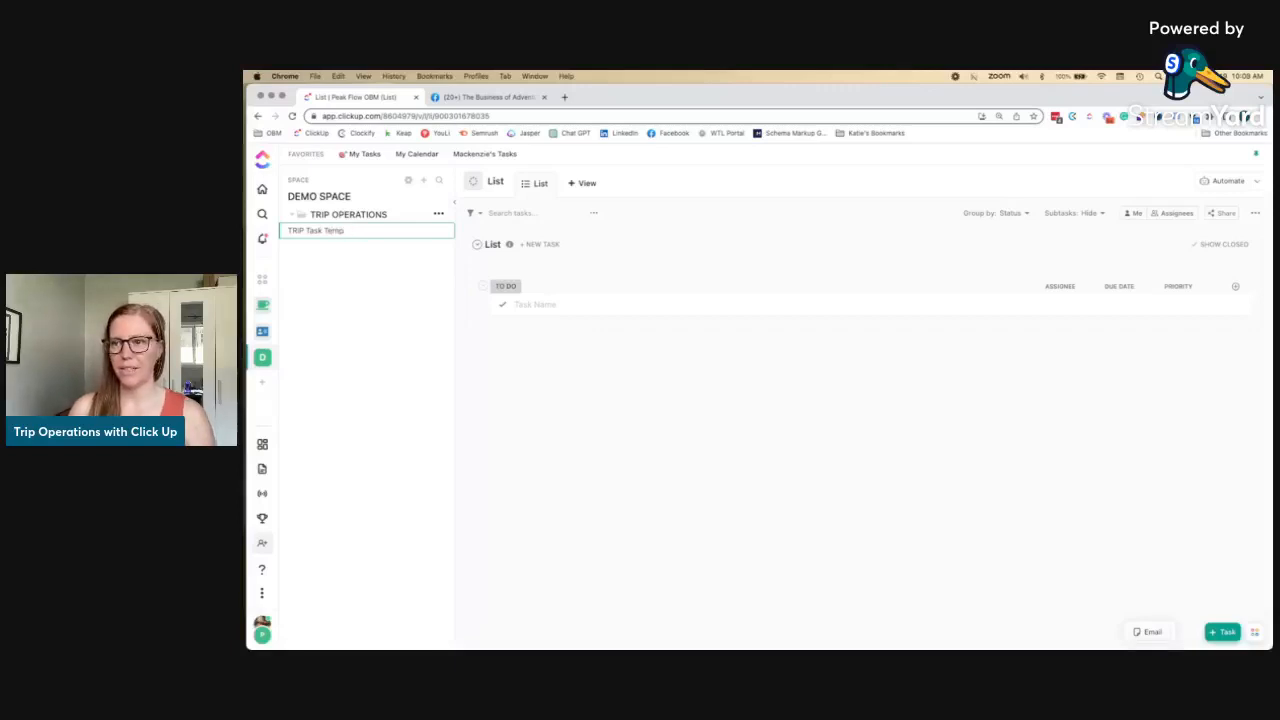
pyautogui.write('late')
pyautogui.press('Return')
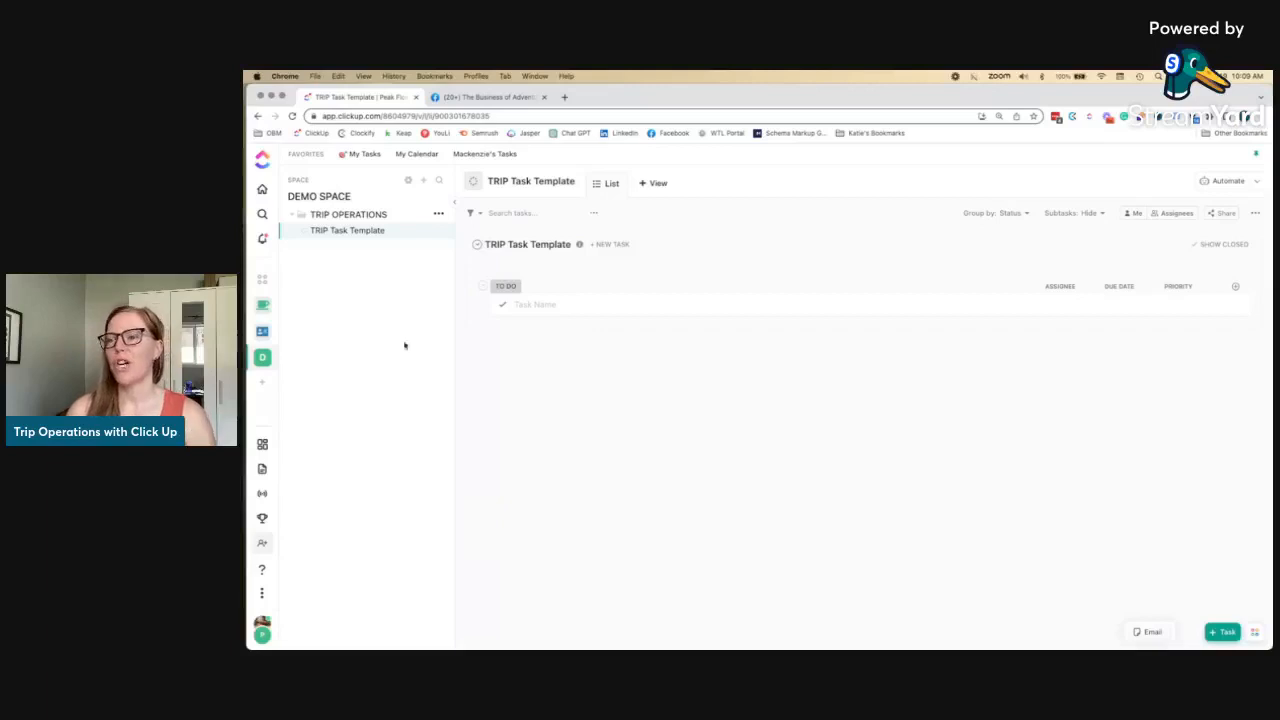
# - Add a task named "Collected the trip deposit" to the TRIP Task Template list
pyautogui.click(545, 303)
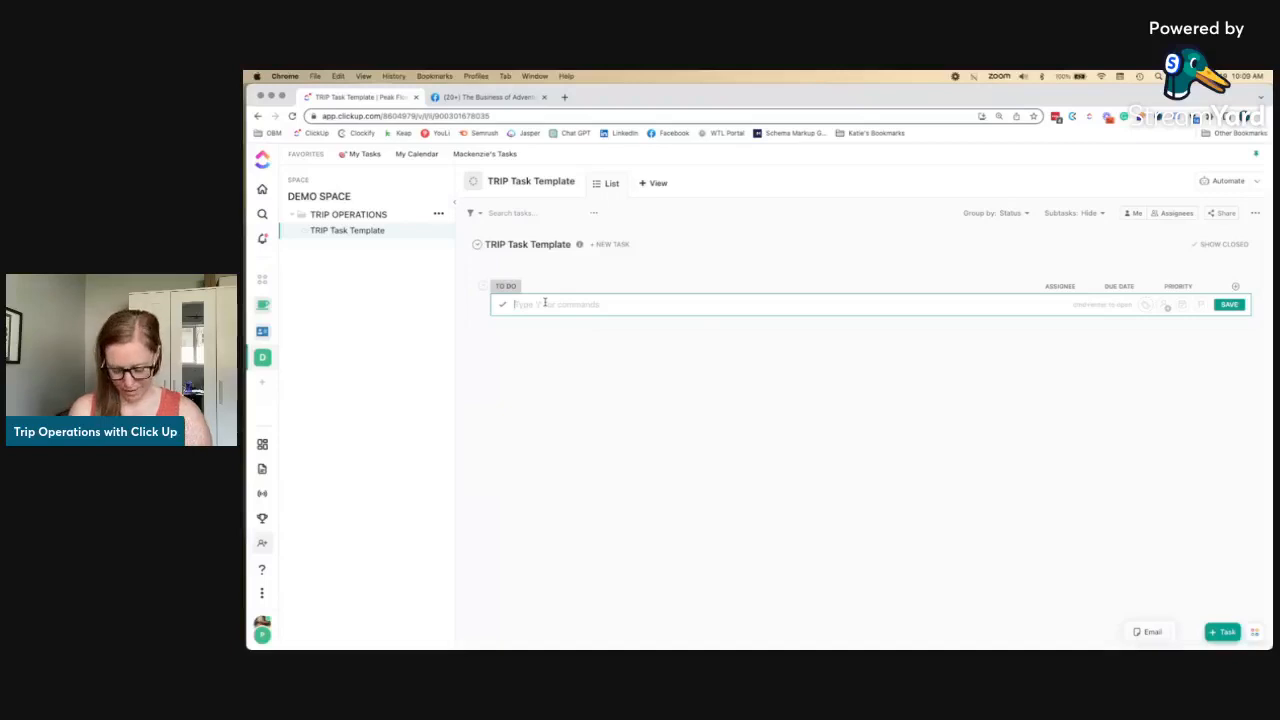
pyautogui.write('Collected the trip deposi')
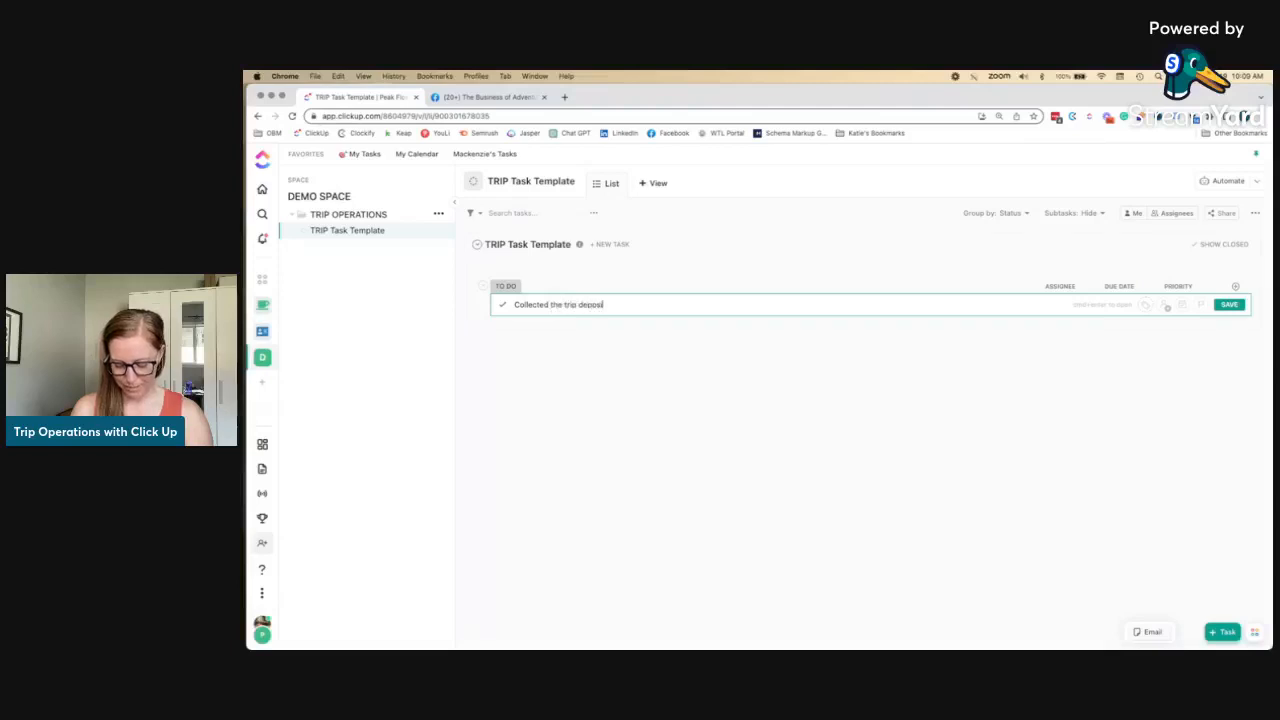
pyautogui.write('t')
pyautogui.press('Return')
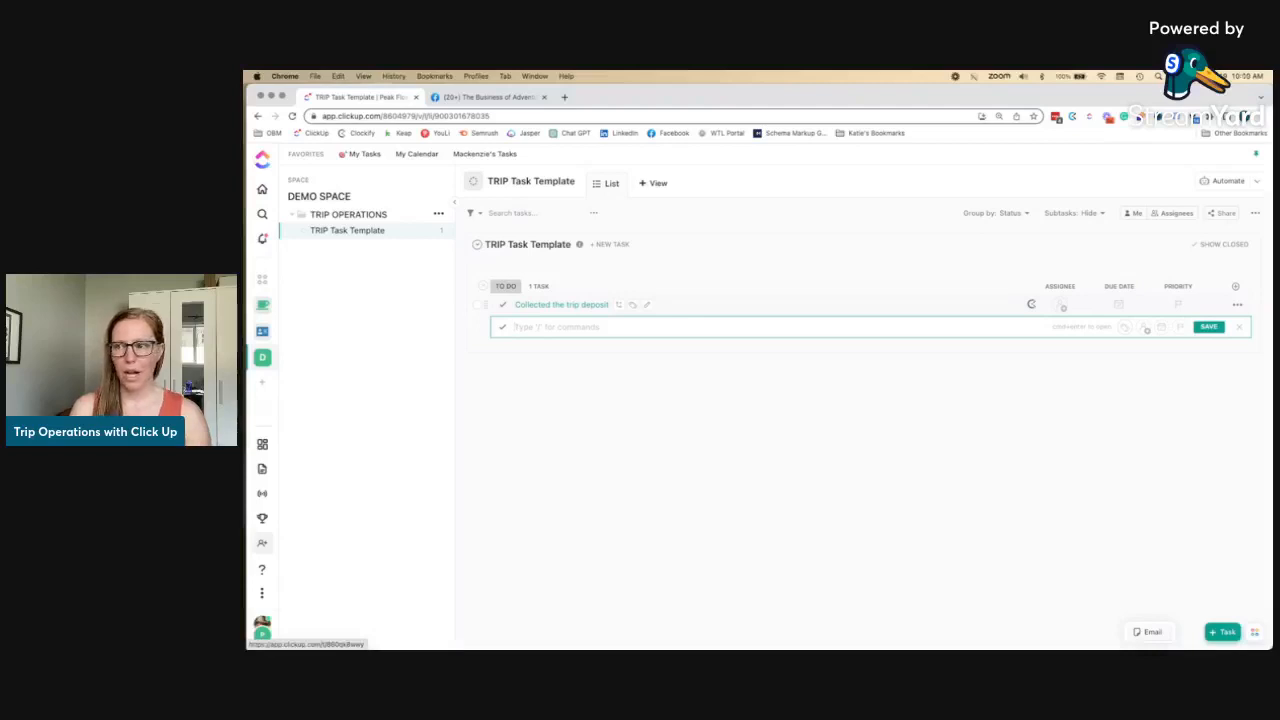
# - Add a second task named "Collect registration form / traveller information form (TIF)", correcting the spelling of "registration"
pyautogui.write('Collect')
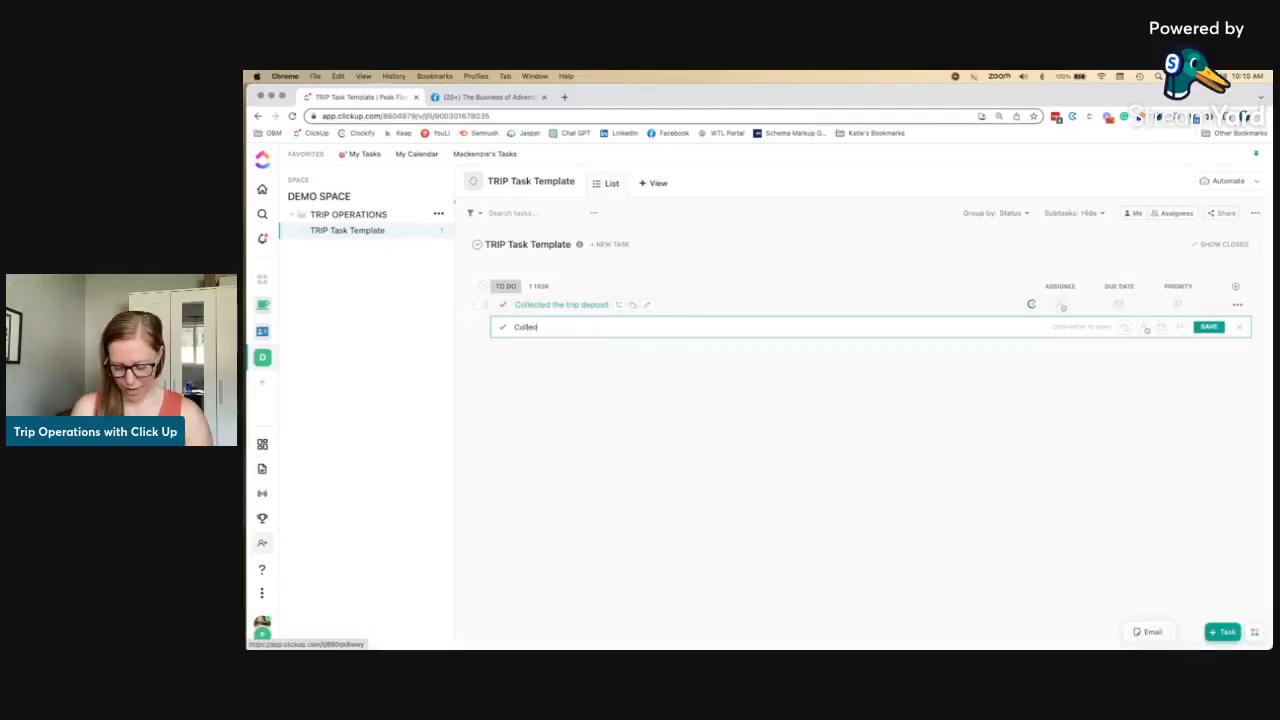
pyautogui.write(' registration')
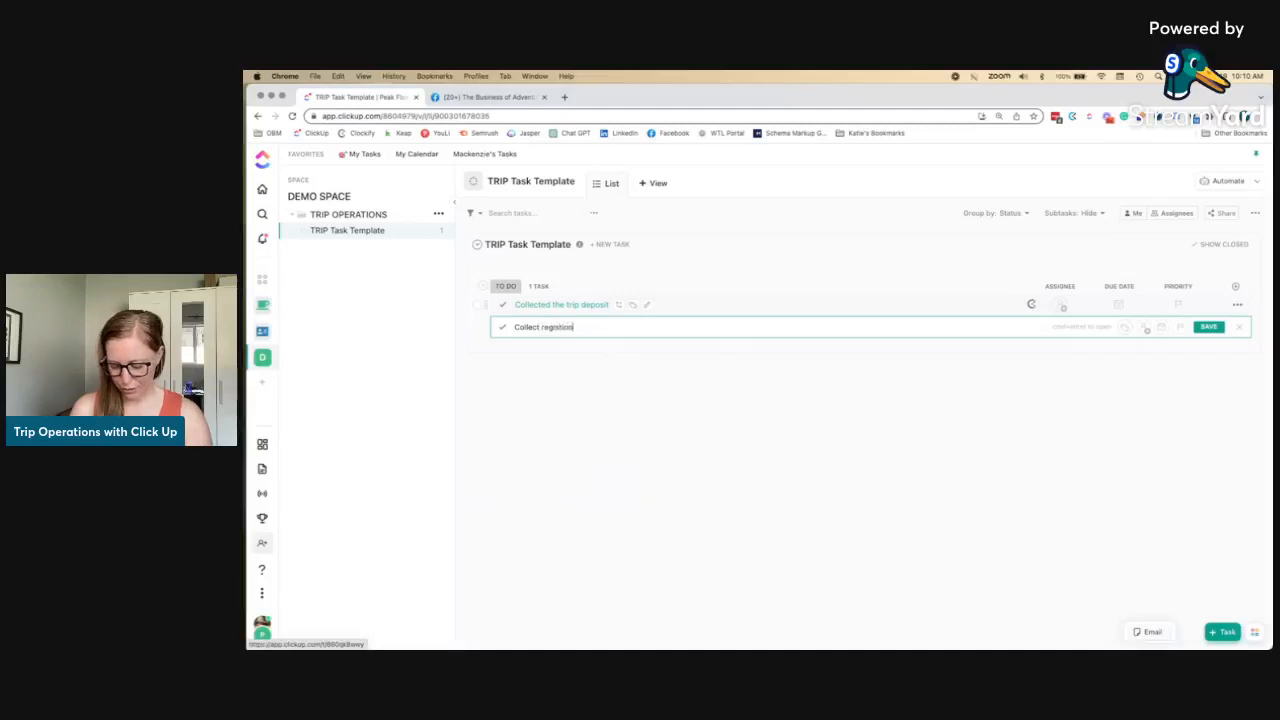
pyautogui.write(' form')
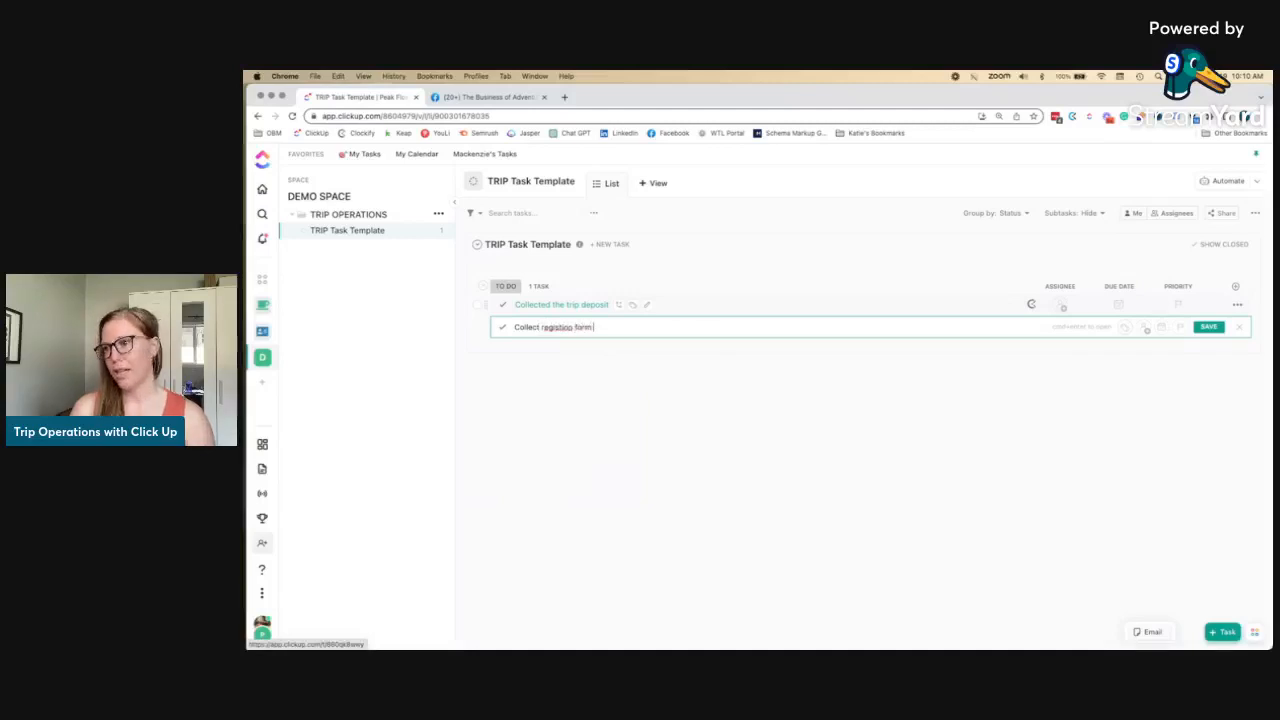
pyautogui.rightClick(552, 326)
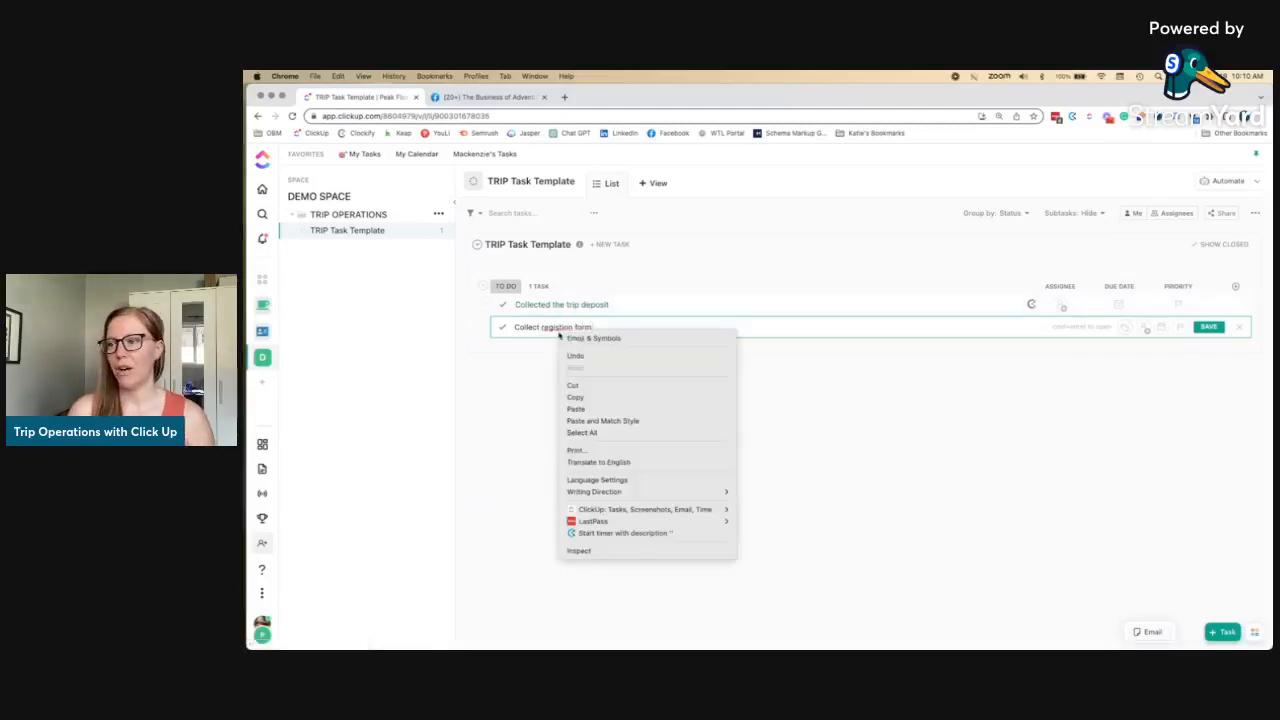
pyautogui.click(553, 327)
pyautogui.rightClick(556, 327)
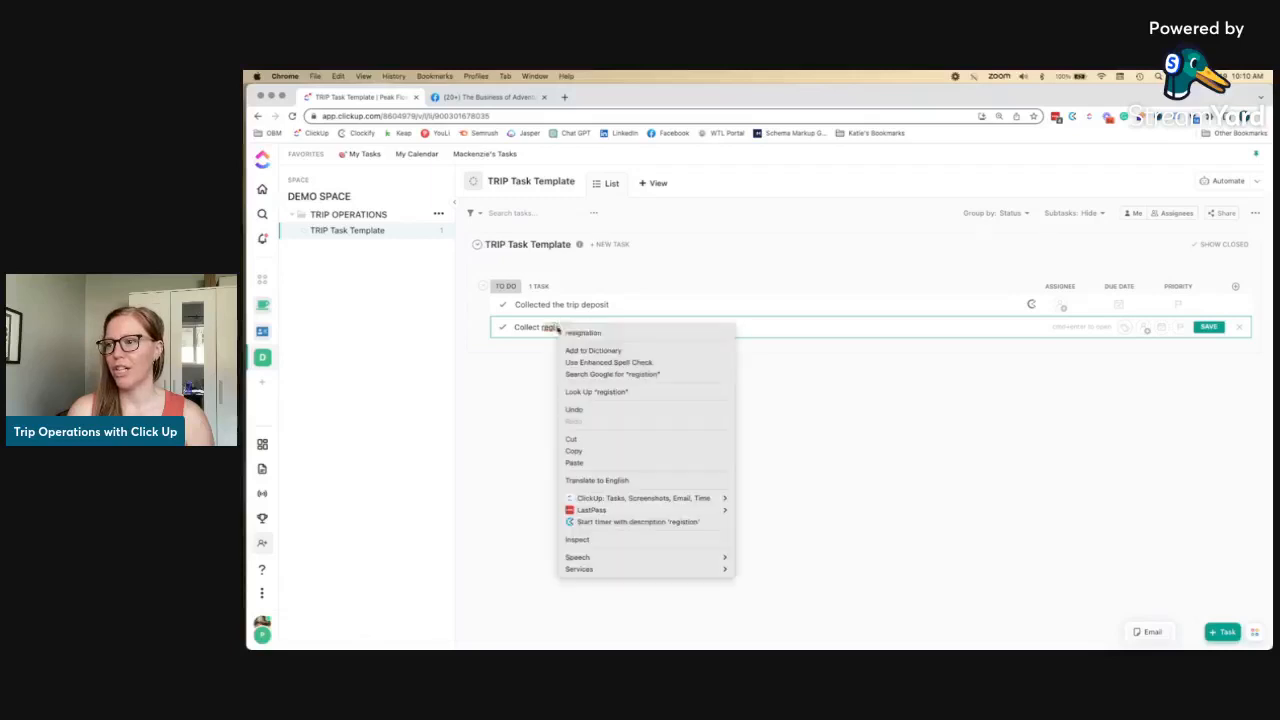
pyautogui.click(570, 328)
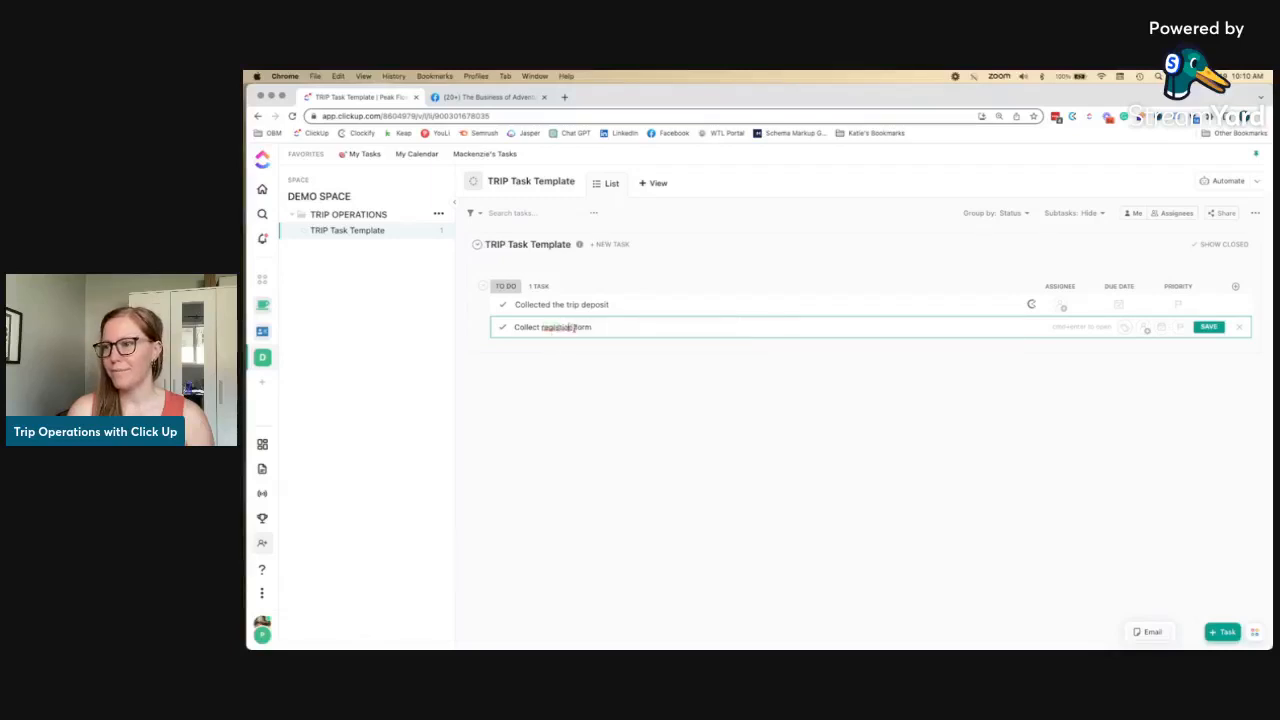
pyautogui.write('ration')
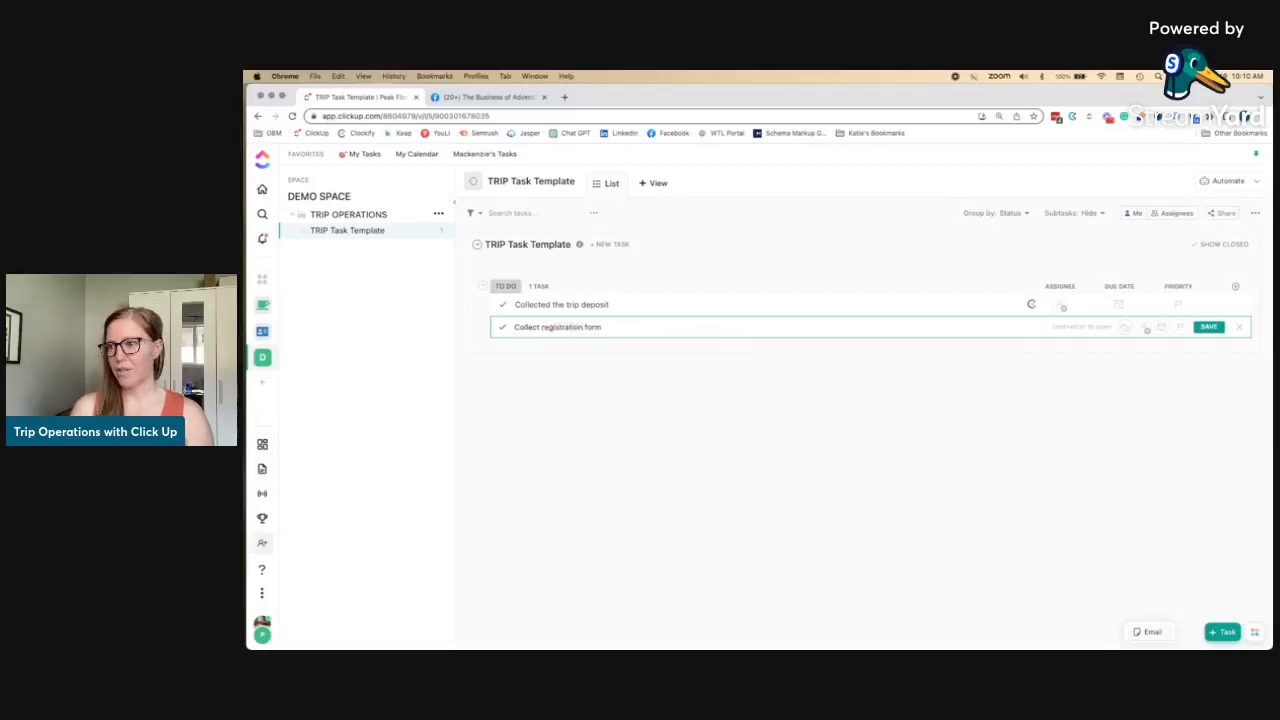
pyautogui.write('/ tra')
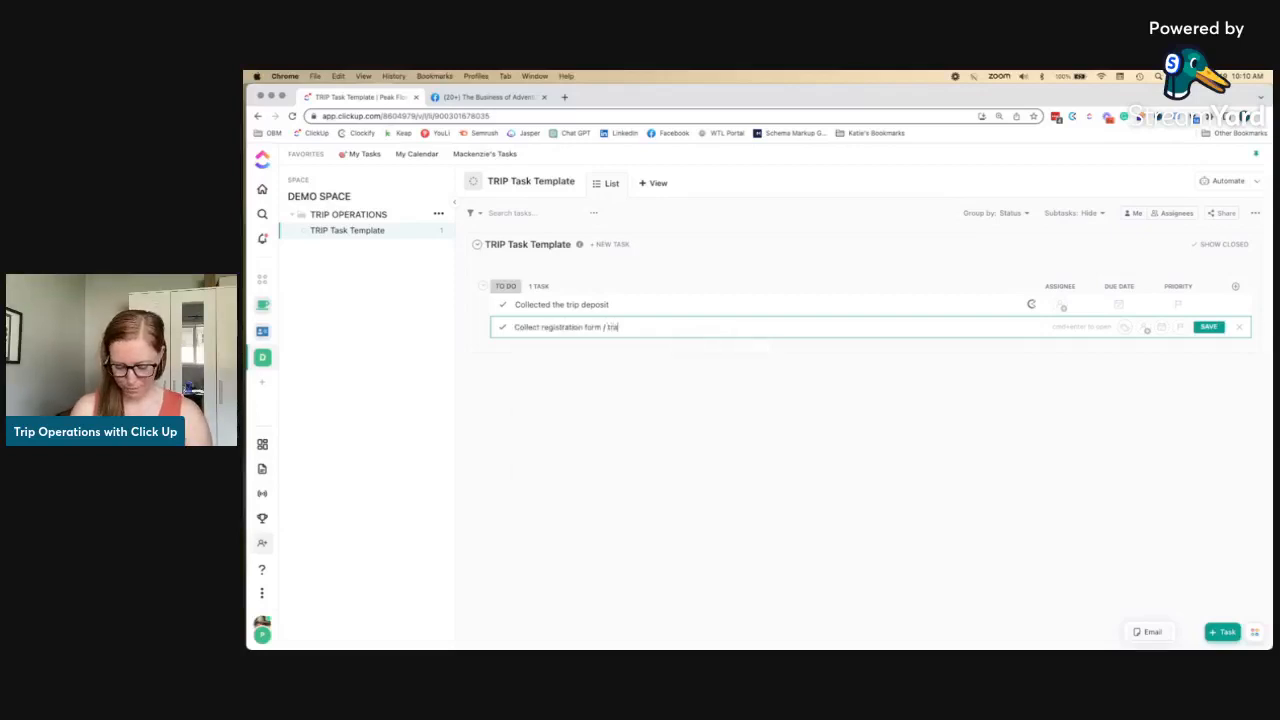
pyautogui.write('velerr information form')
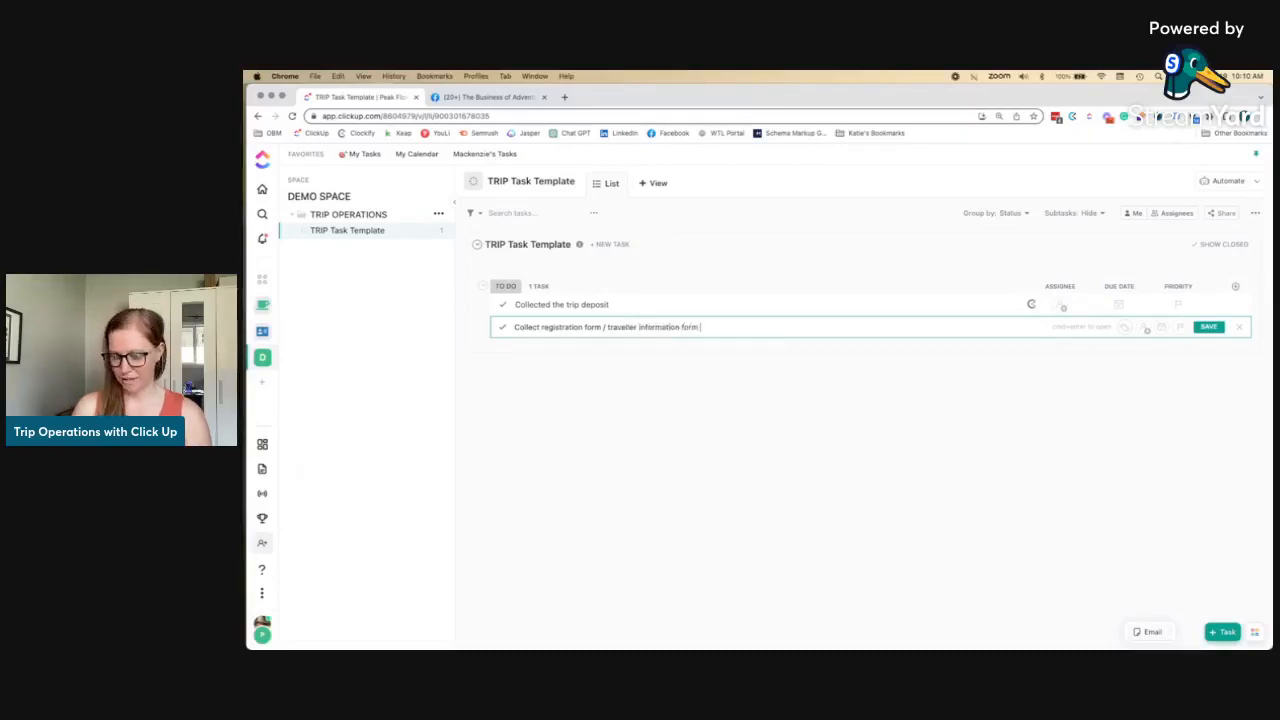
pyautogui.write(' (TIF)')
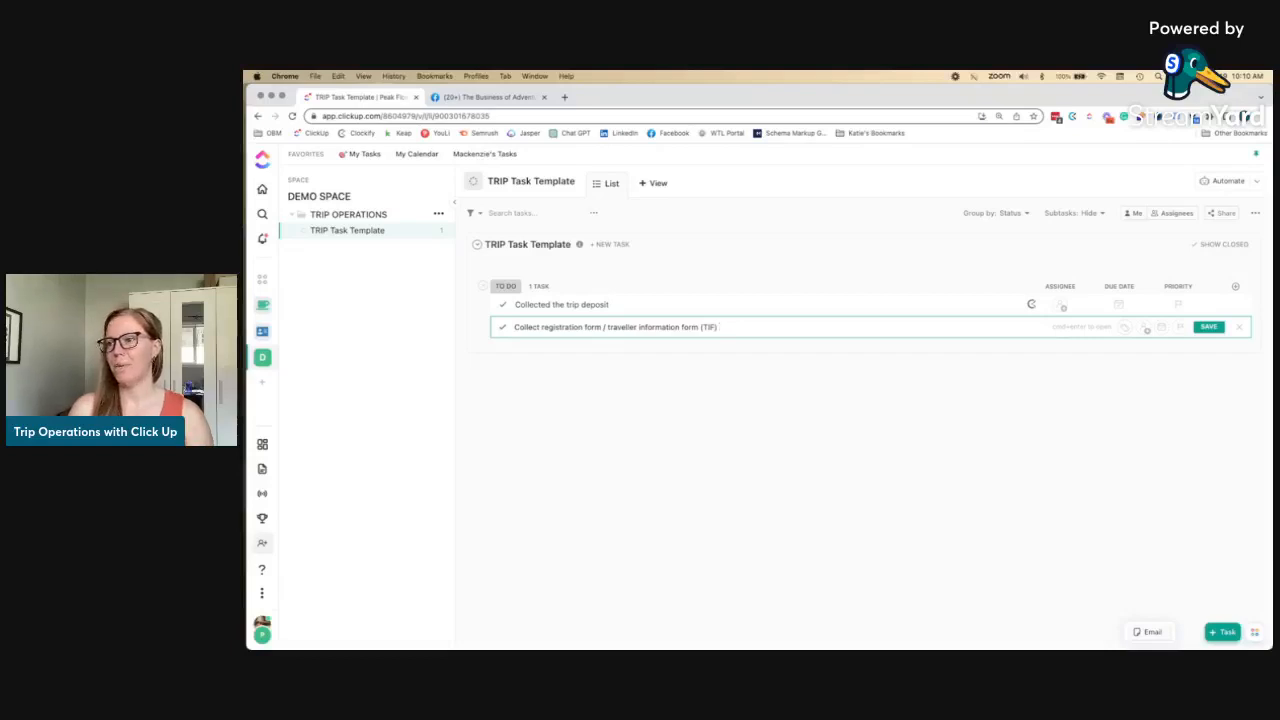
pyautogui.press('Return')
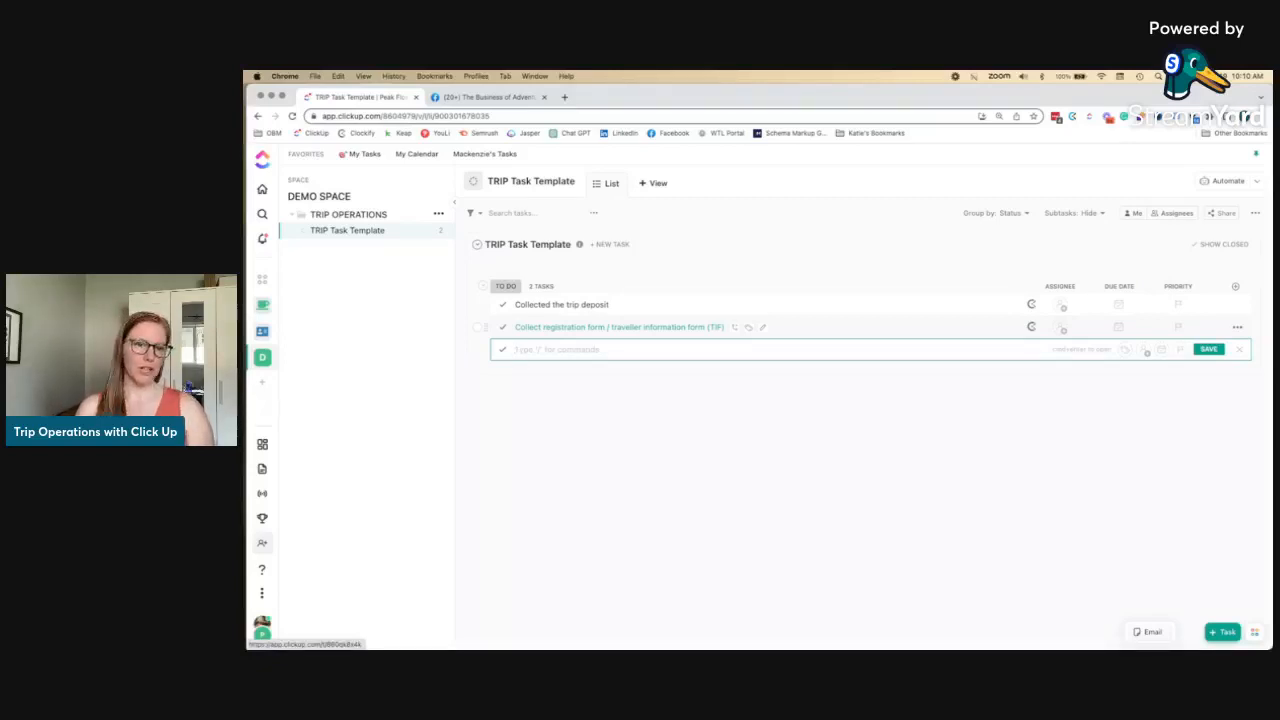
# - Add a third task named "Send itinerary/program information" to the TRIP Task Template list
pyautogui.write('Seni')
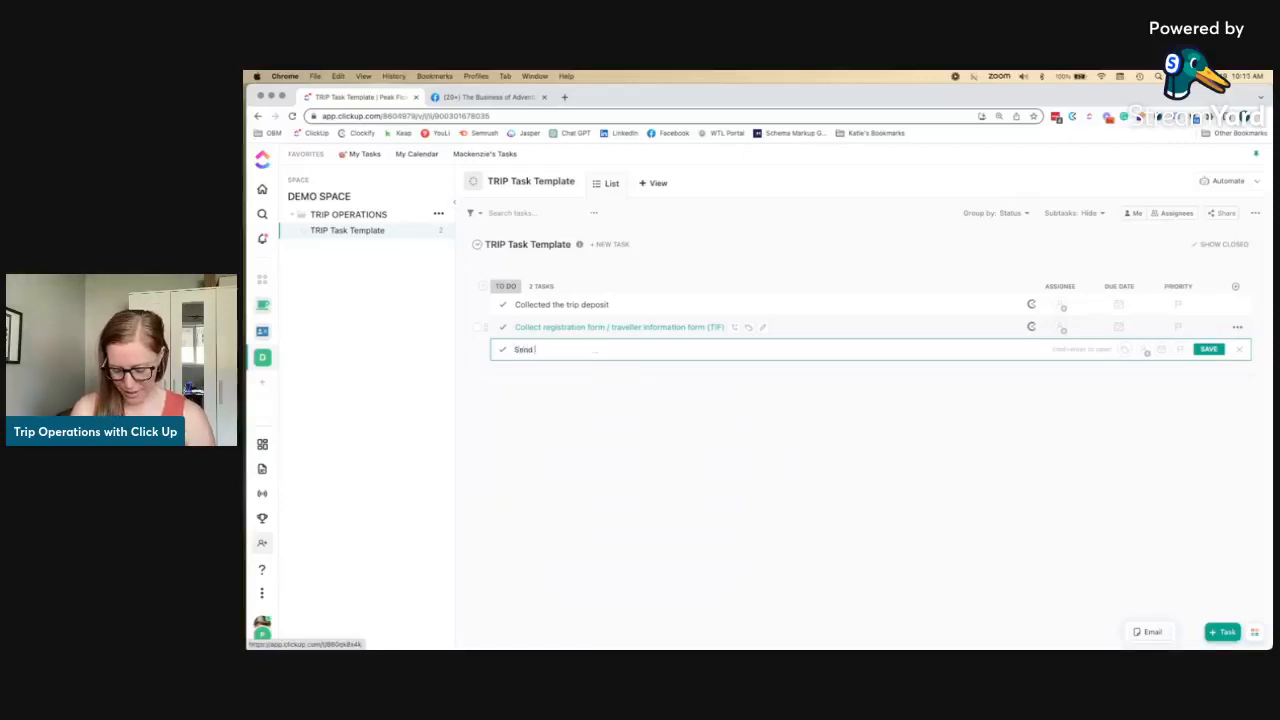
pyautogui.write(' itinerary/proo')
pyautogui.write('ram information')
pyautogui.press('Return')
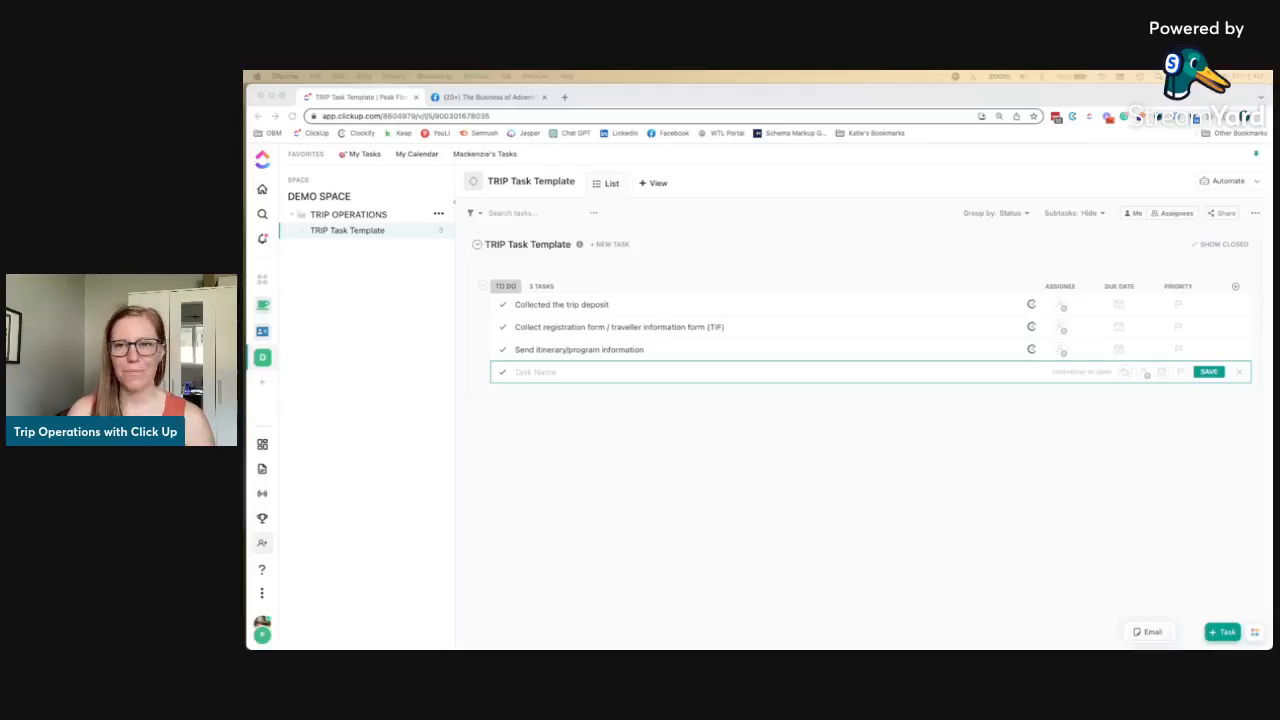
# - Add a task named "Set up the final balance payment" to the TRIP Task Template list
pyautogui.click(548, 372)
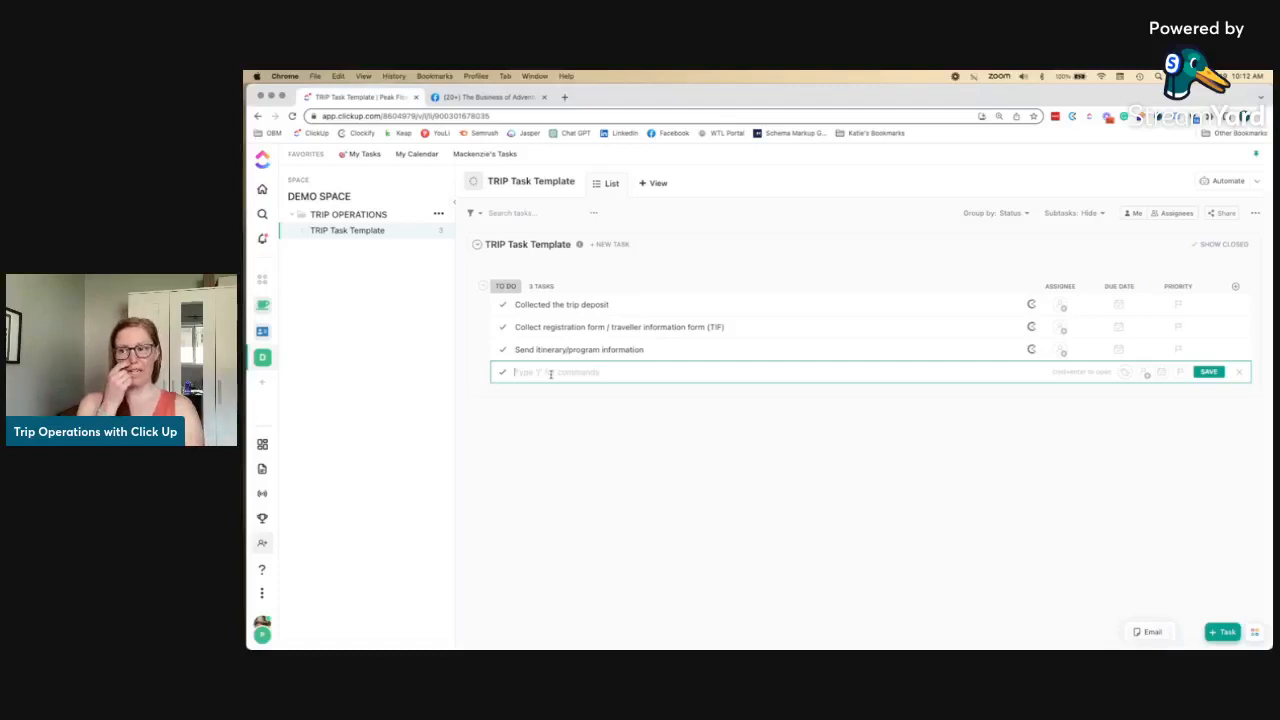
pyautogui.write('Set up the')
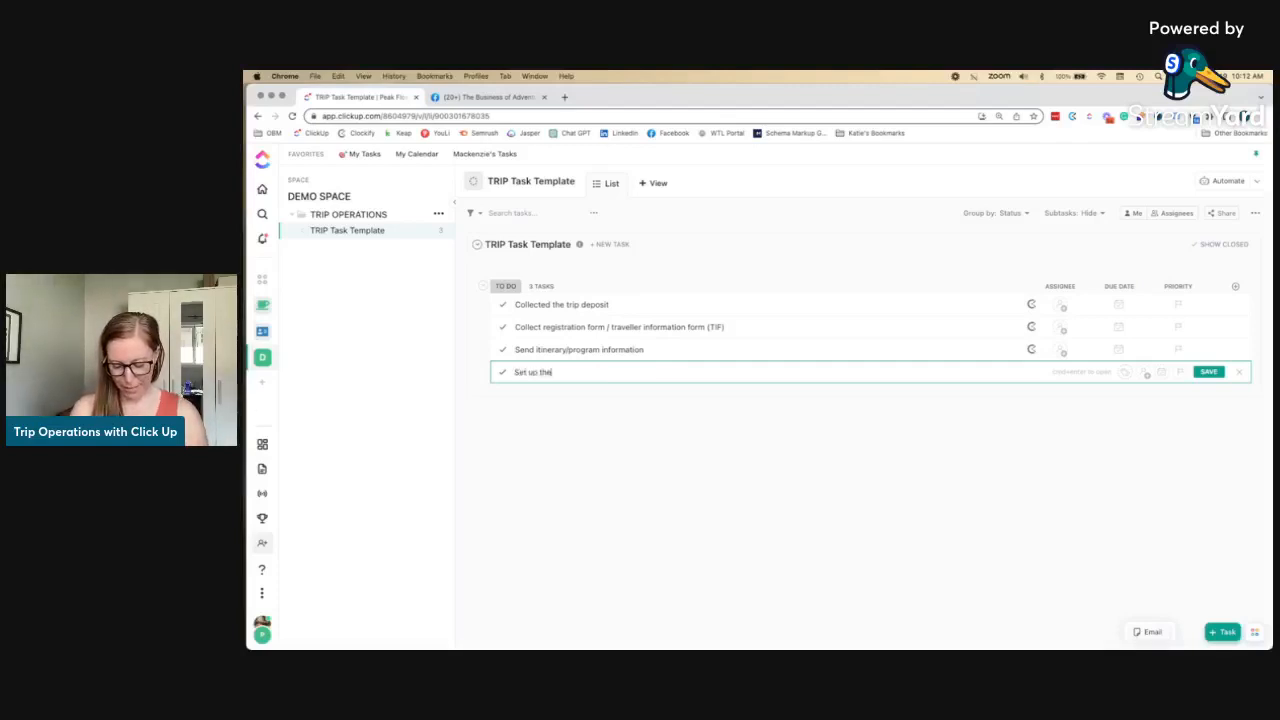
pyautogui.write(' final balance payment')
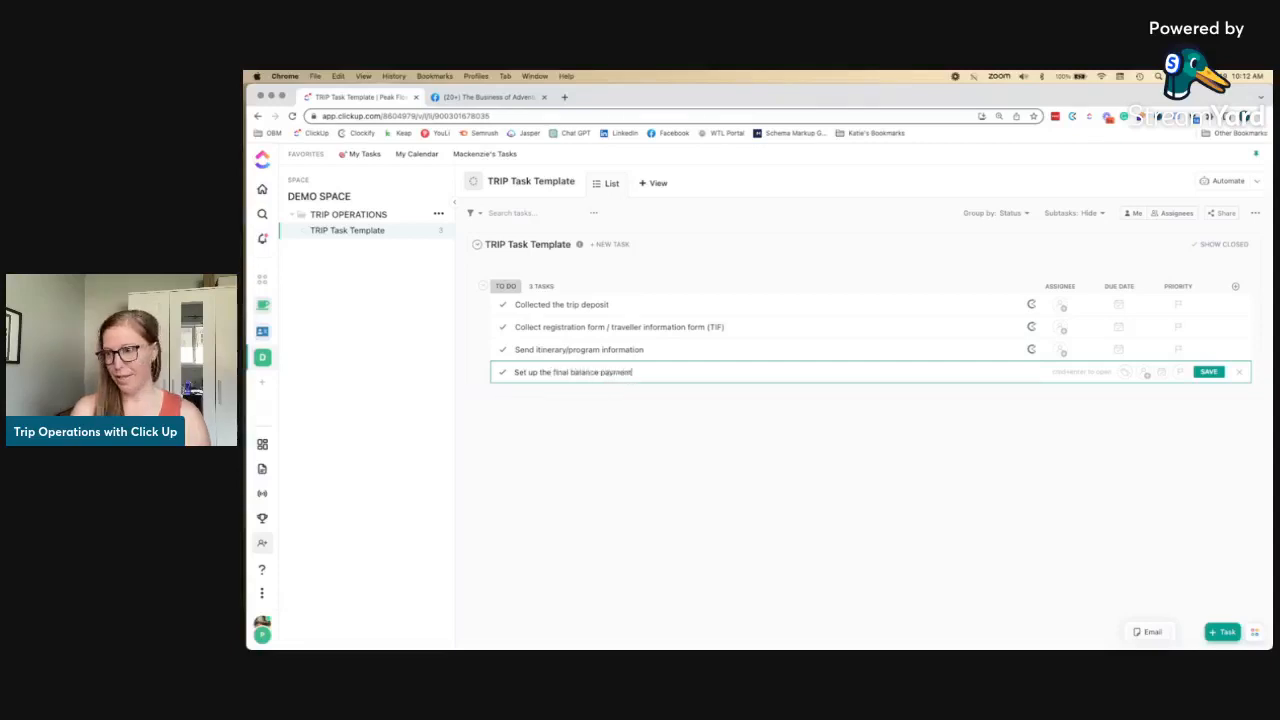
pyautogui.press('Return')
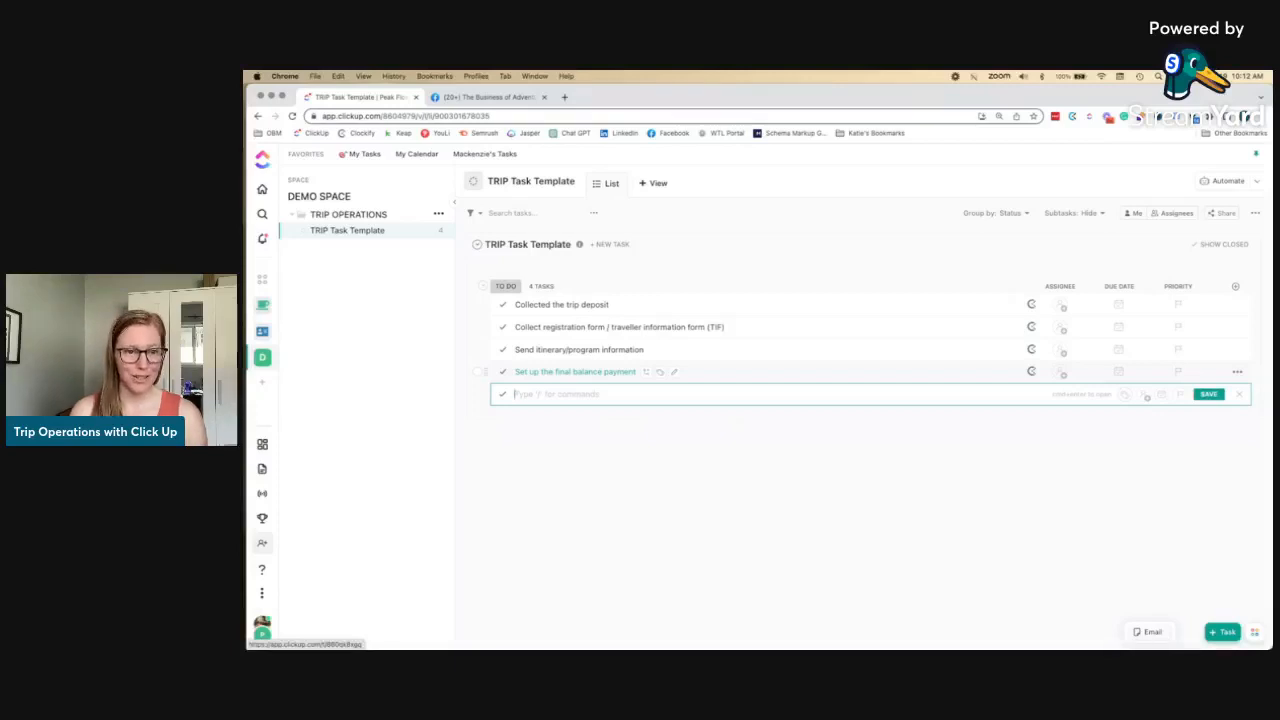
# - Add a task named "Confirm booking for the client / Update pax list or update supplier"
pyautogui.write('Confirm bo')
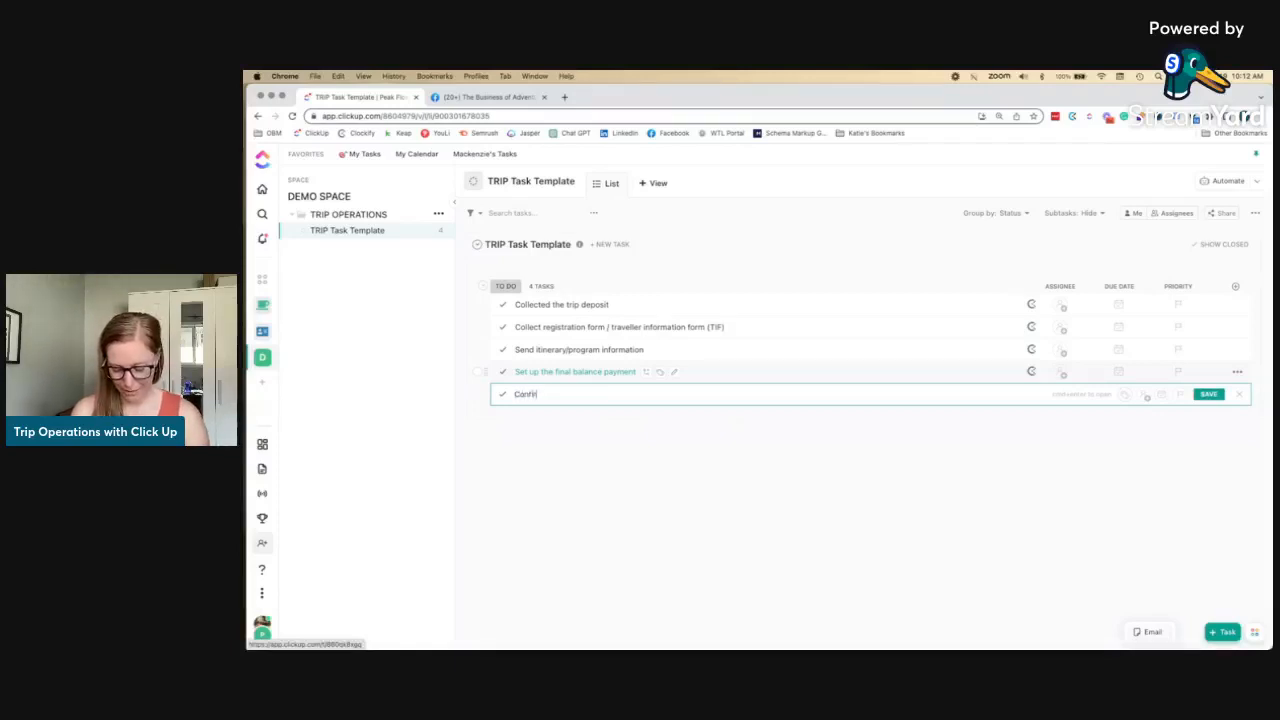
pyautogui.write('oking fo')
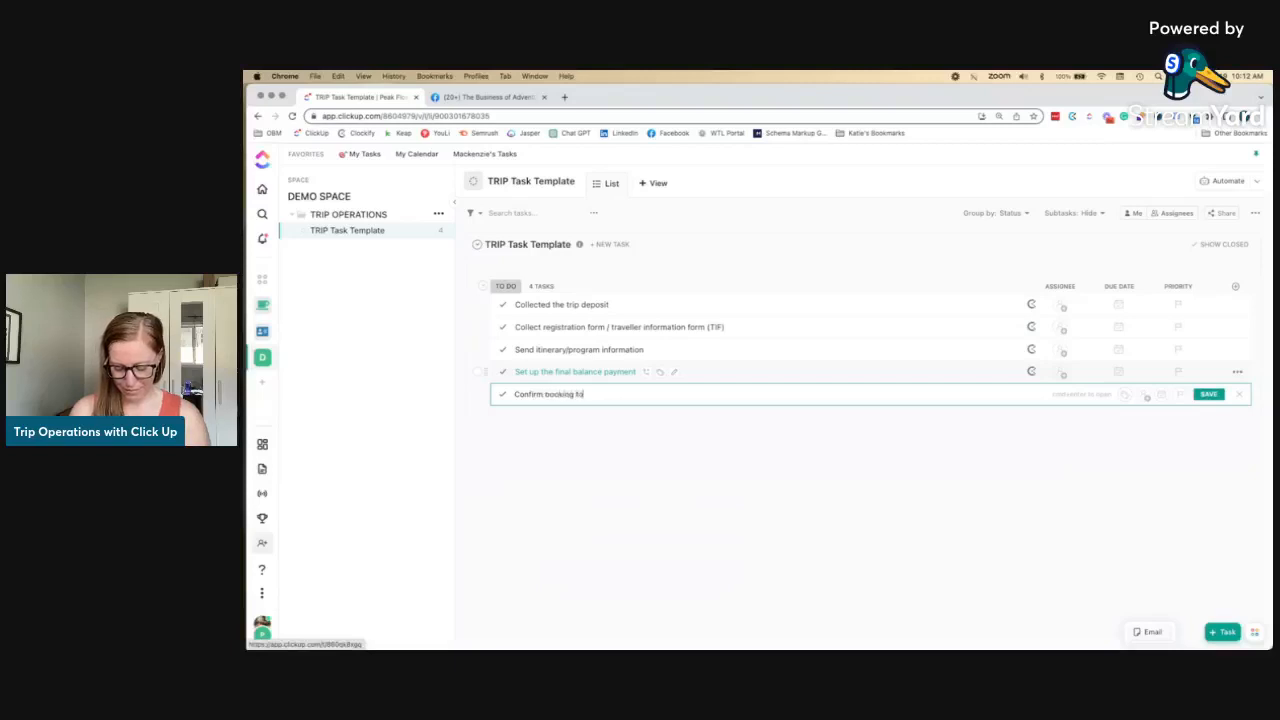
pyautogui.write('r the client')
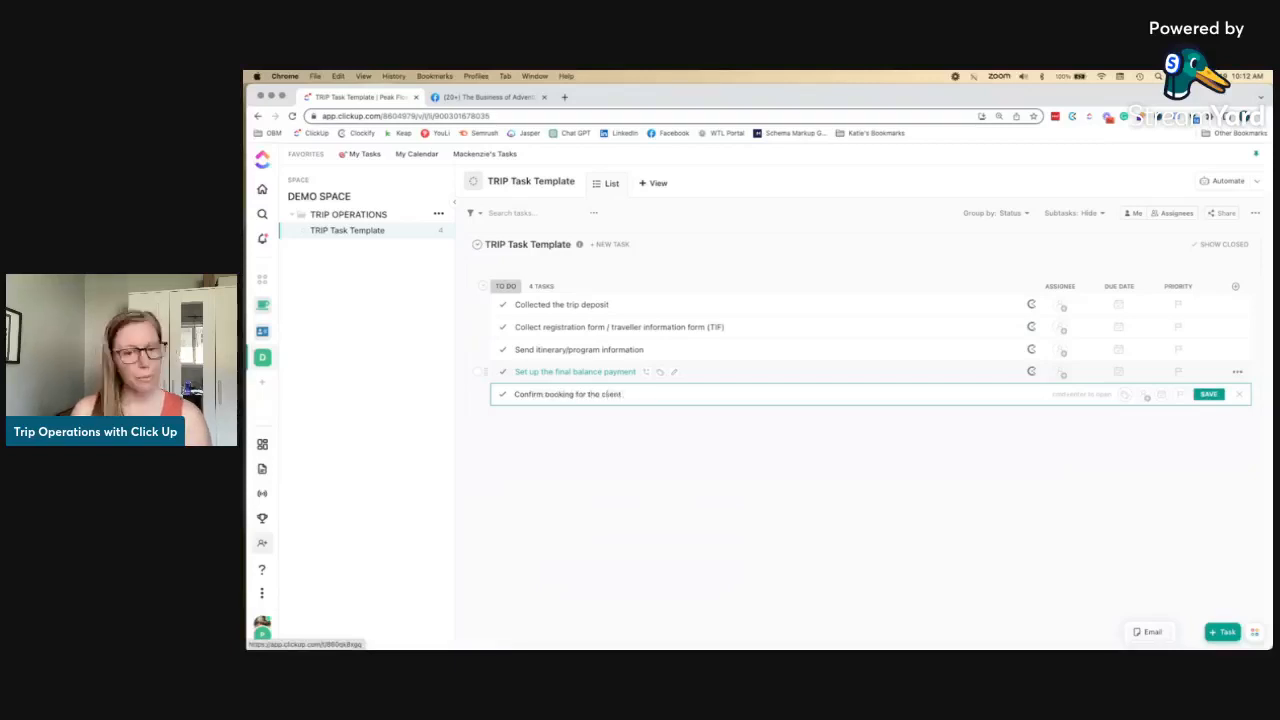
pyautogui.write(' / Update')
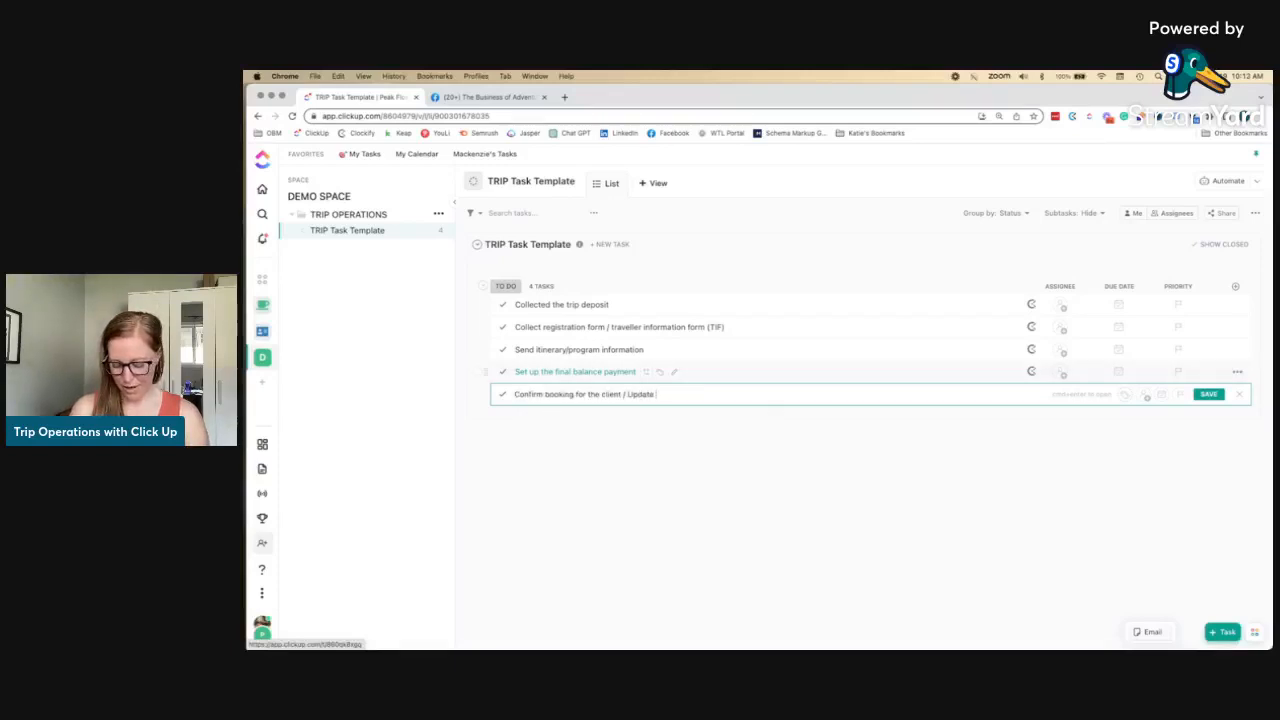
pyautogui.write(' pax list')
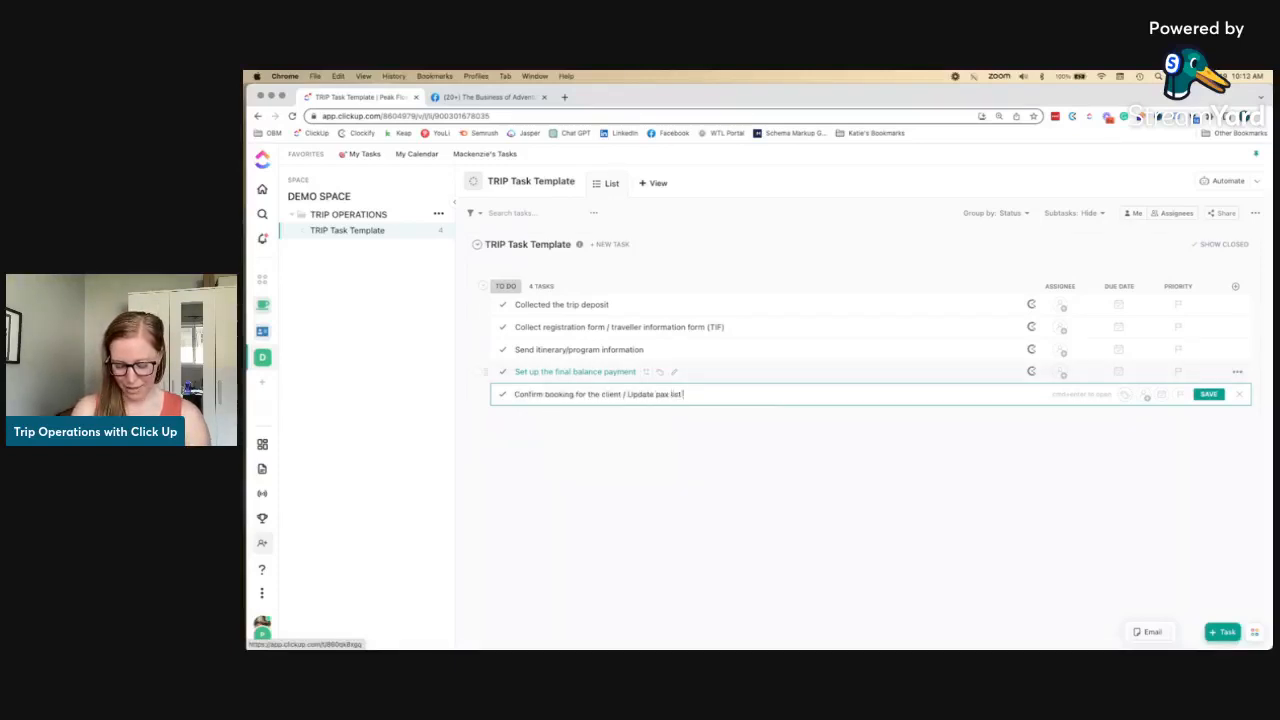
pyautogui.write(' or update supplier')
pyautogui.press('Return')
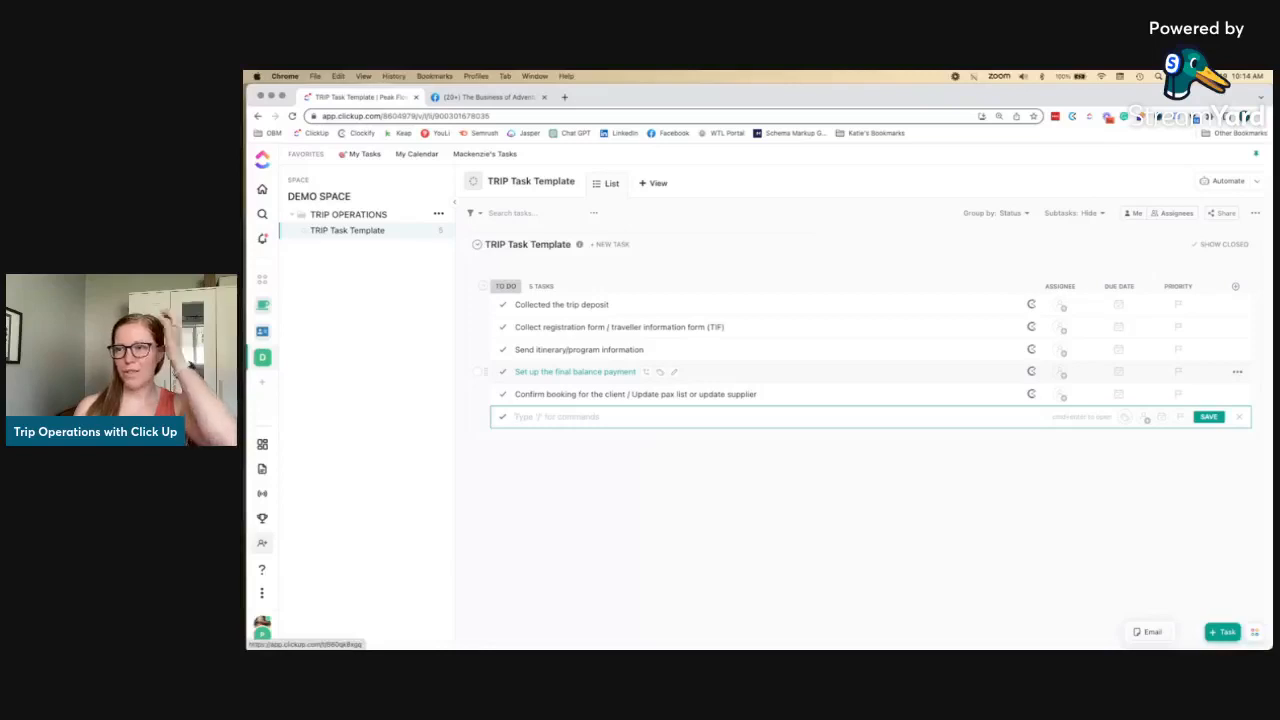
# - Add a task named "Pay supplier (WISE)" to the TRIP Task Template list
pyautogui.write('Pa')
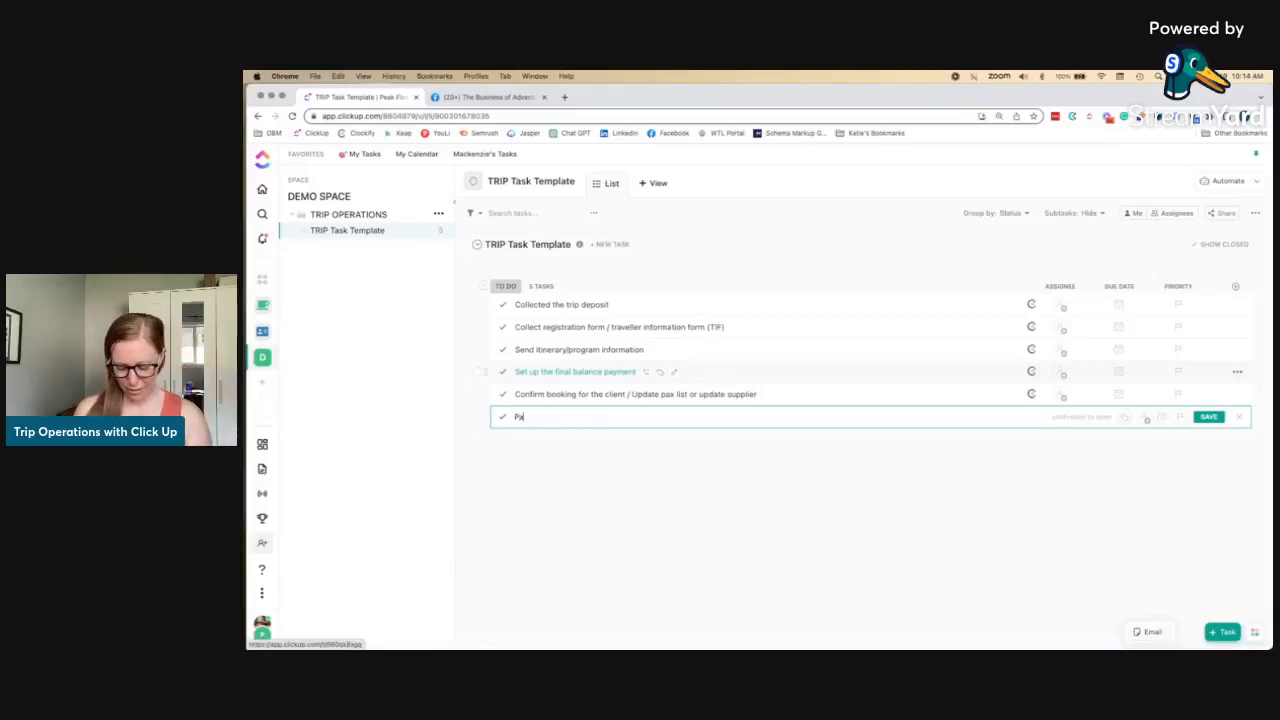
pyautogui.write('y supplier:')
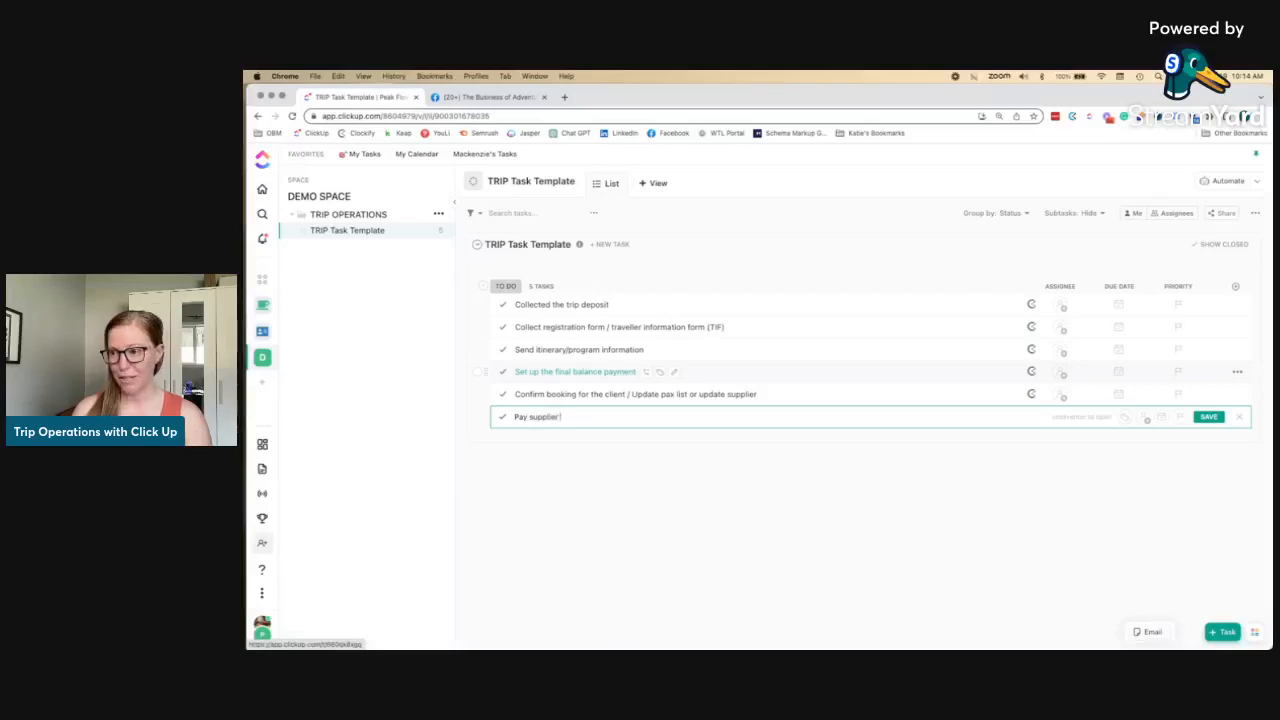
pyautogui.write(' WISE')
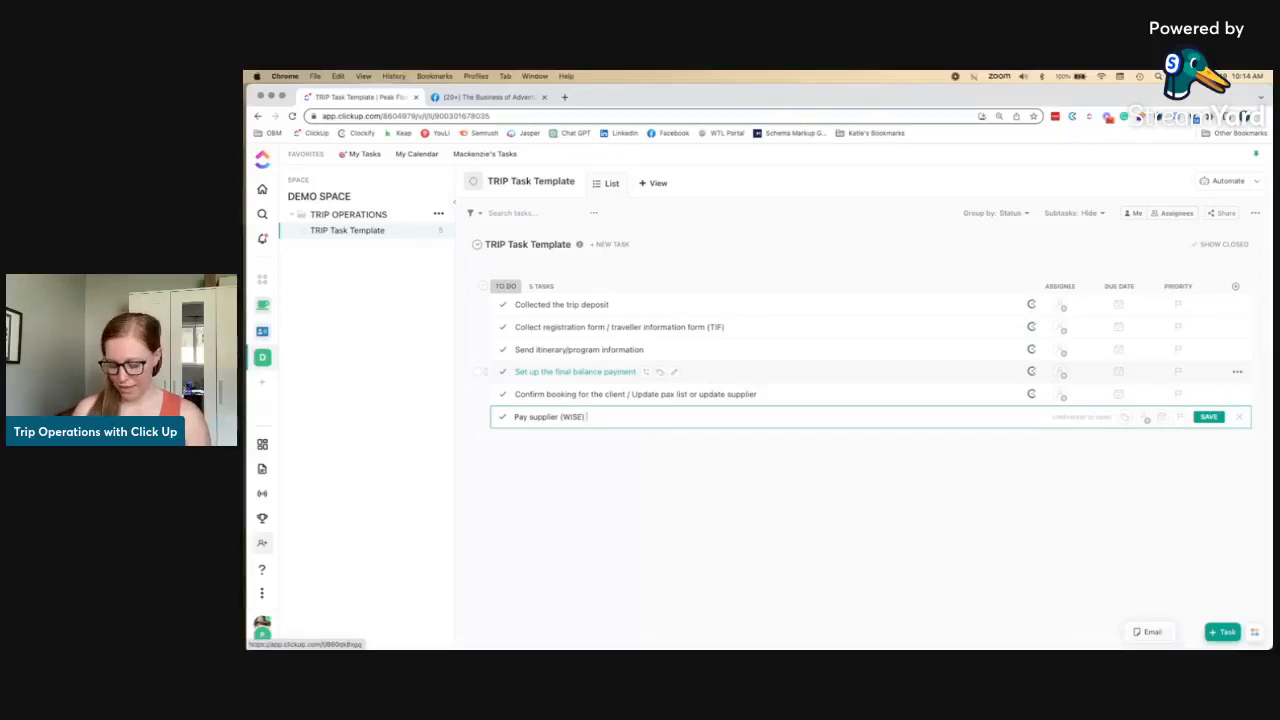
pyautogui.press('Return')
# - Add a task named "Send supplier the final PAX list" to the TRIP Task Template list
pyautogui.write('Send ')
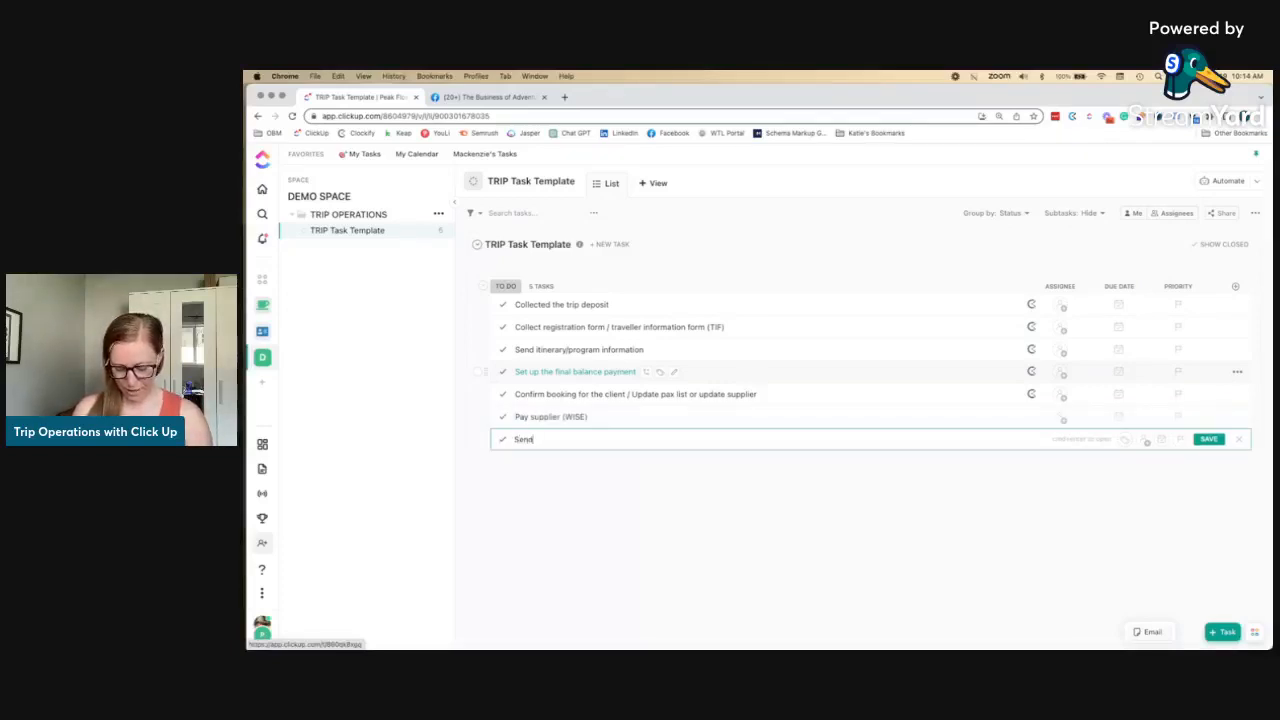
pyautogui.write('supplier')
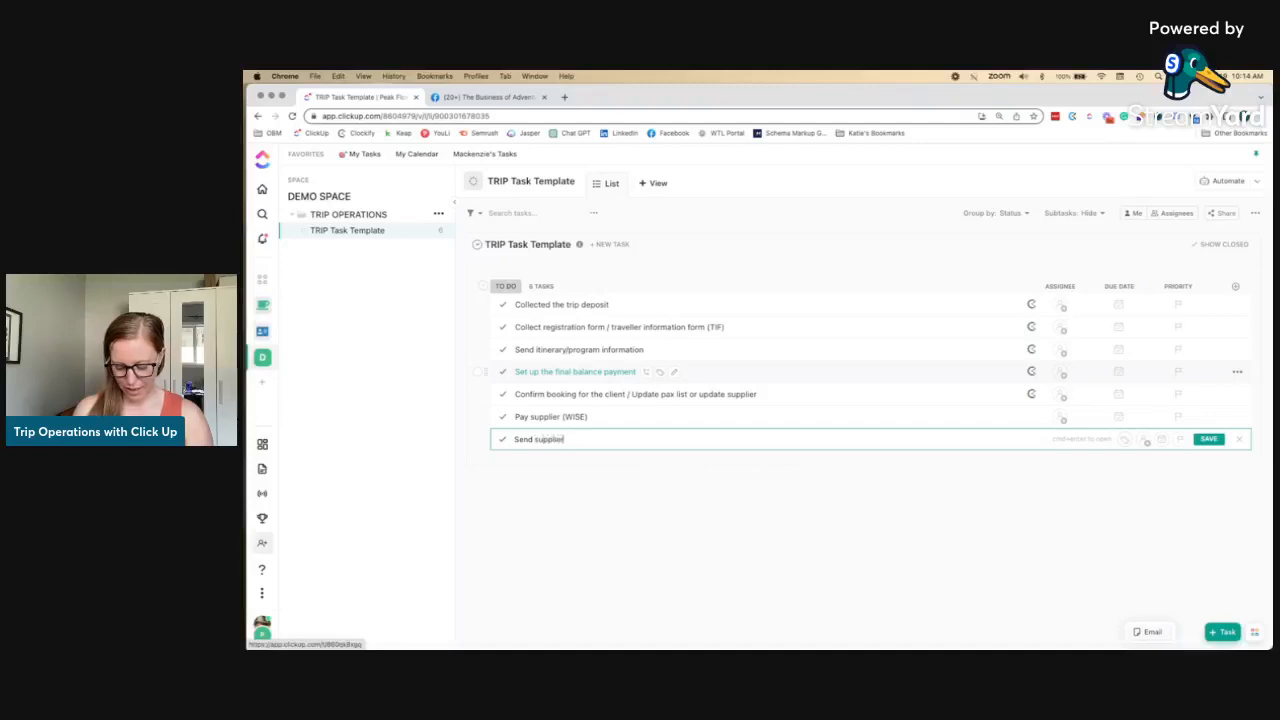
pyautogui.write(' the final PAX list')
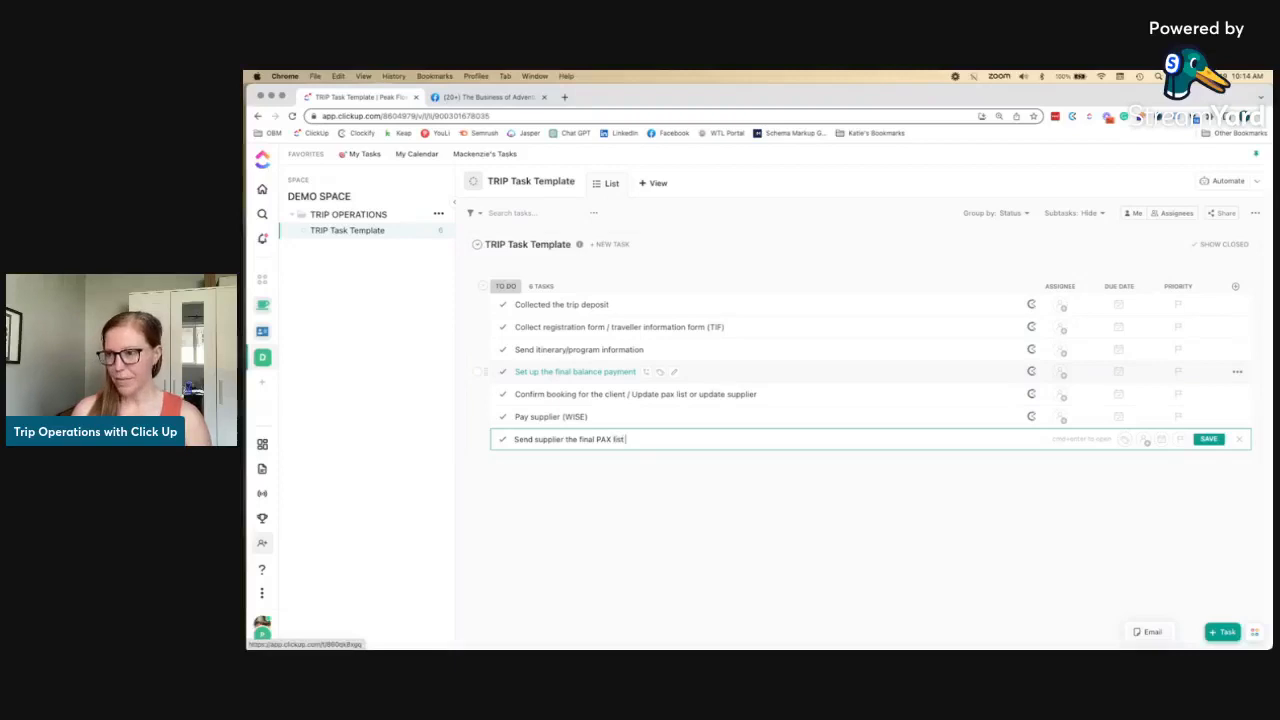
pyautogui.press('Return')
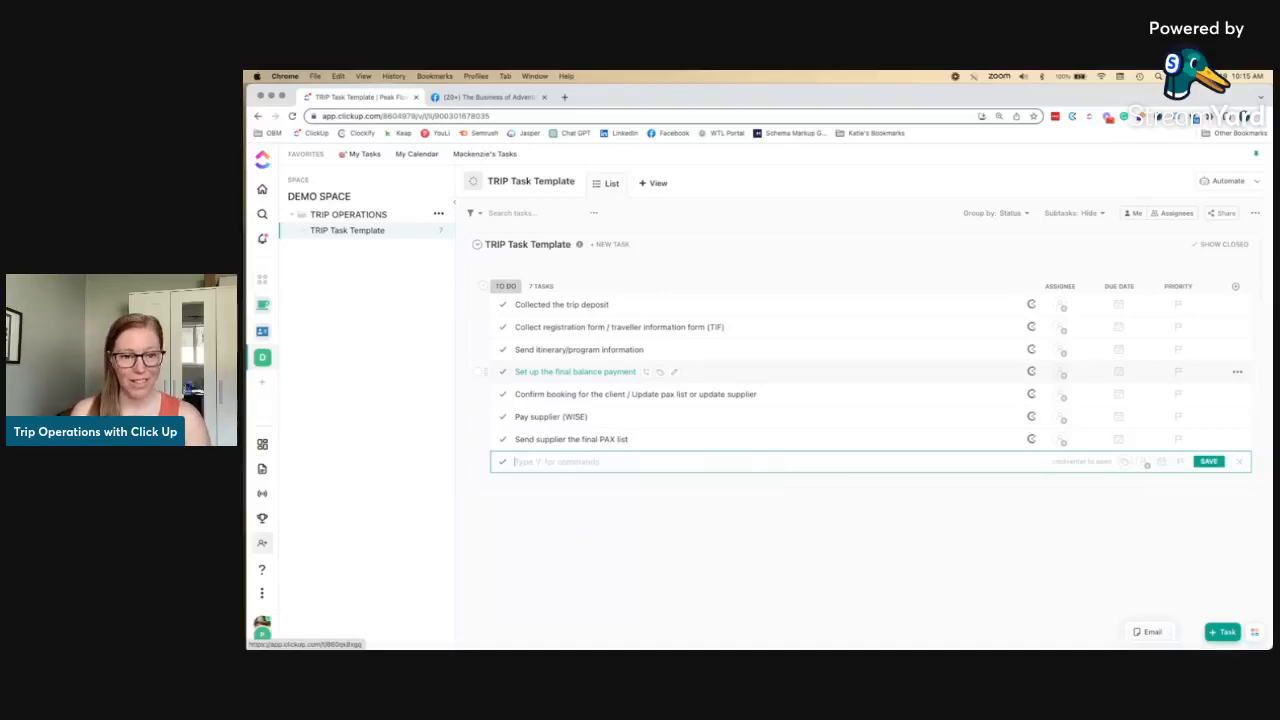
# - Add a task named "Send payment reminders to clients" to the TRIP Task Template list
pyautogui.write('Send')
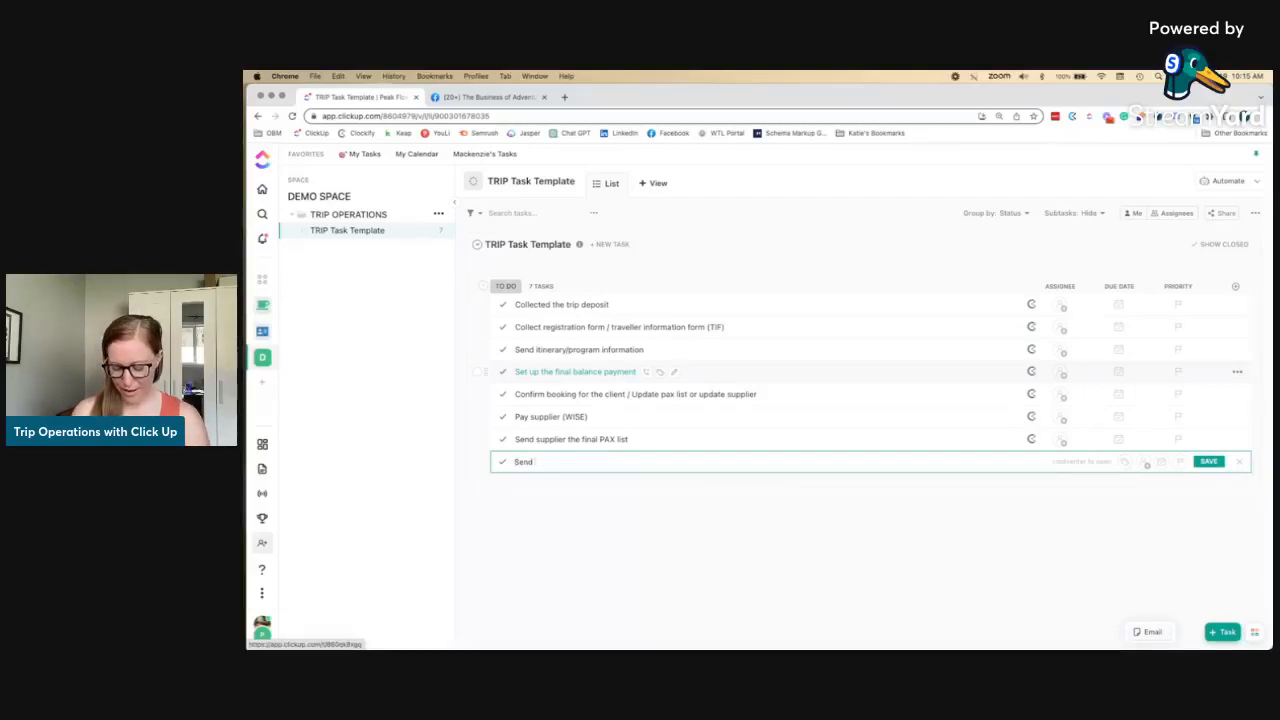
pyautogui.write(' payment reminder')
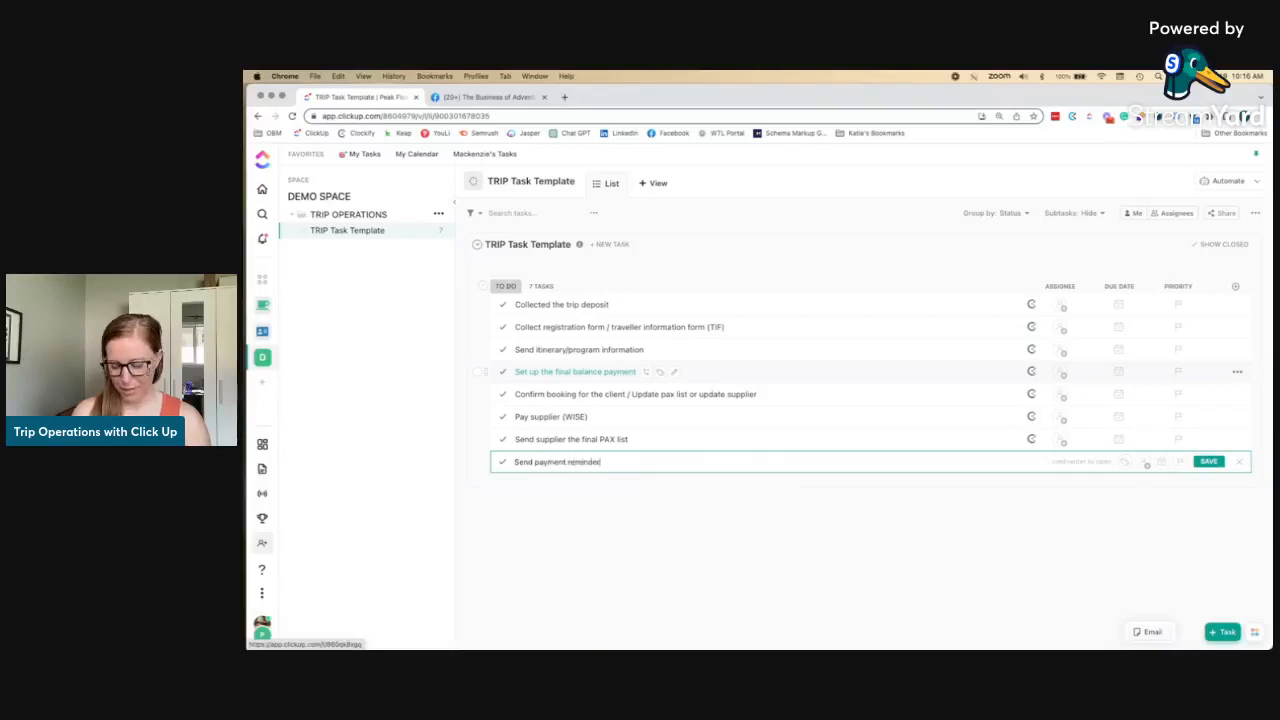
pyautogui.write('s to clients')
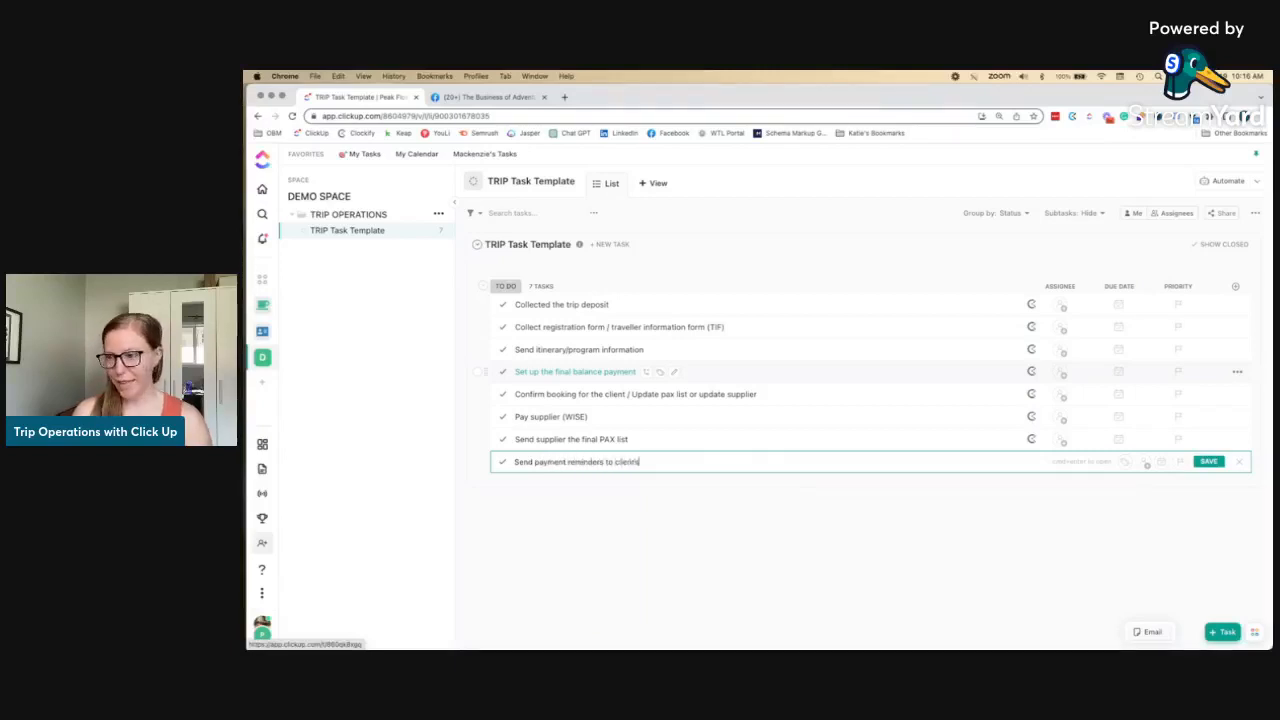
pyautogui.press('Return')
# - Add two tasks named "Send final itinerary" and "Send packing list" to the TRIP Task Template list
pyautogui.write('Send')
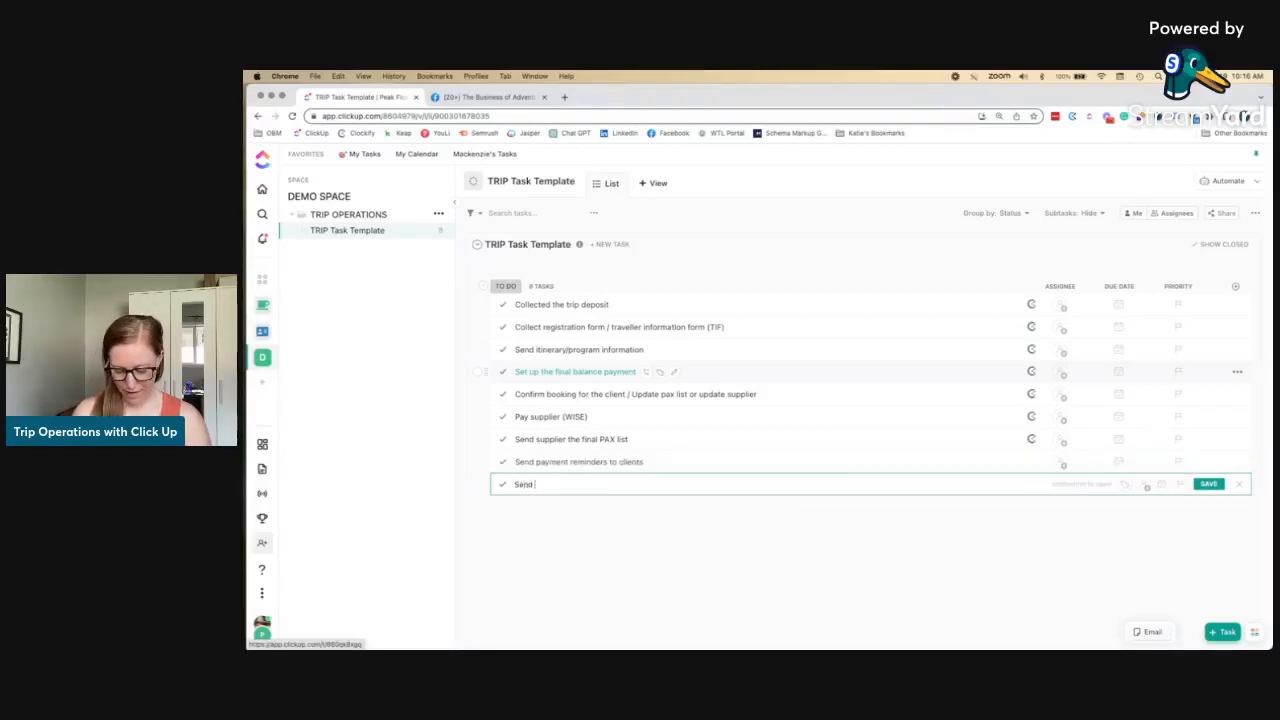
pyautogui.write(' final itinerary')
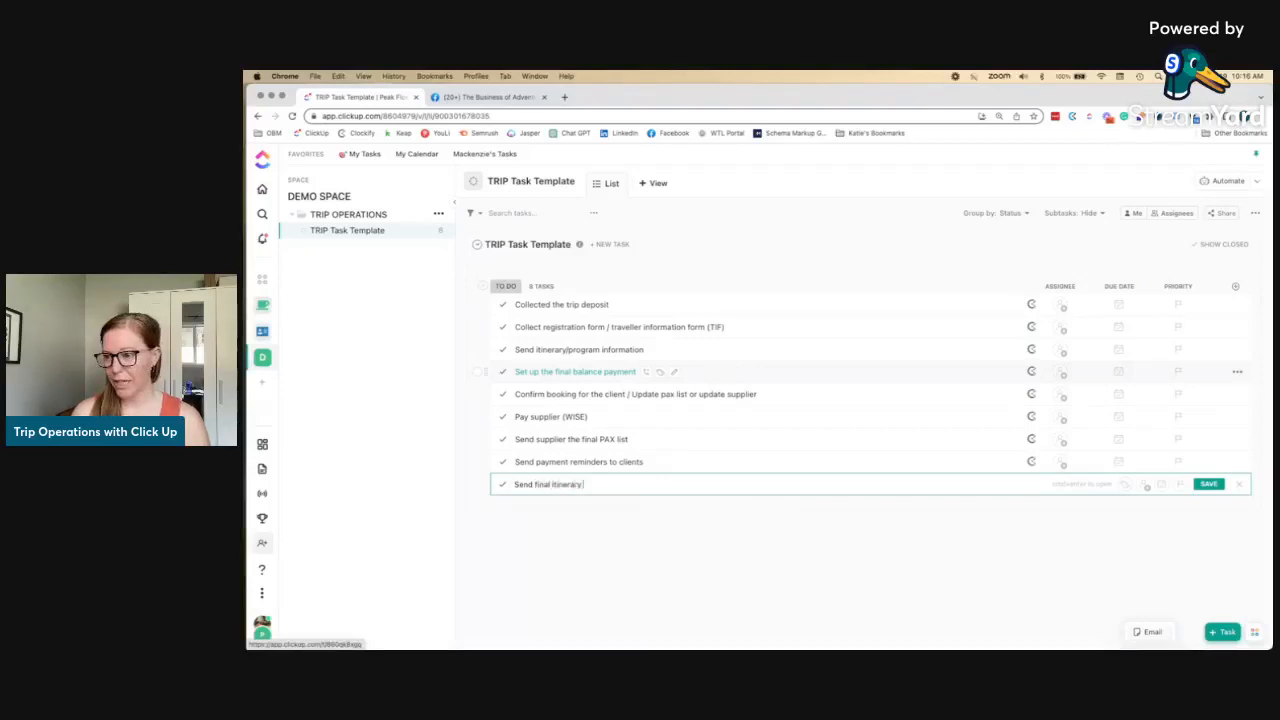
pyautogui.press('Return')
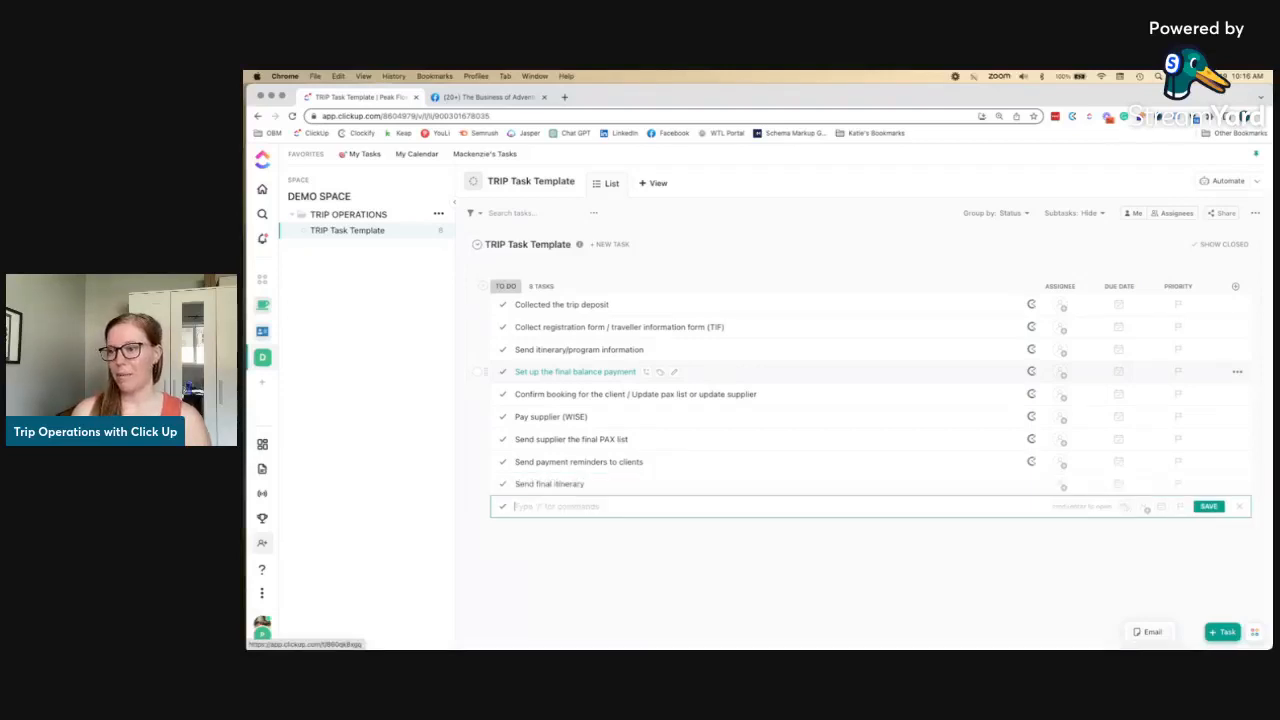
pyautogui.write('Send pa')
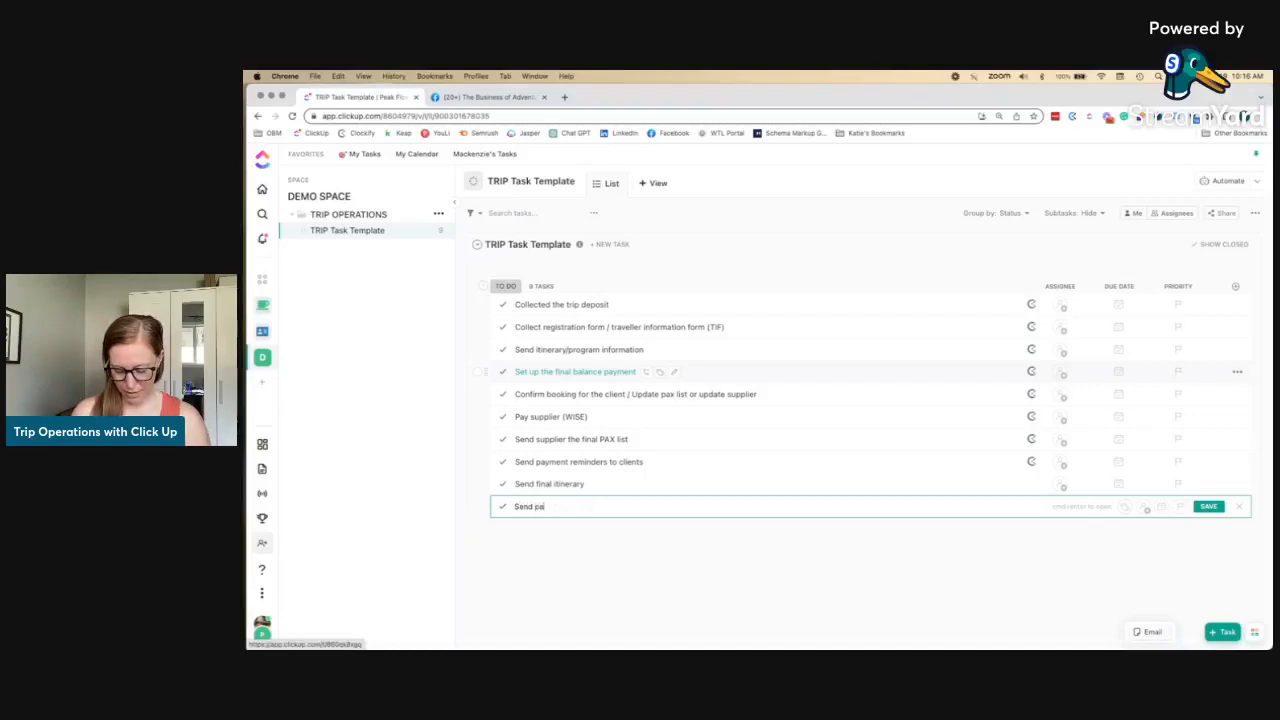
pyautogui.write('cking list')
pyautogui.press('Return')
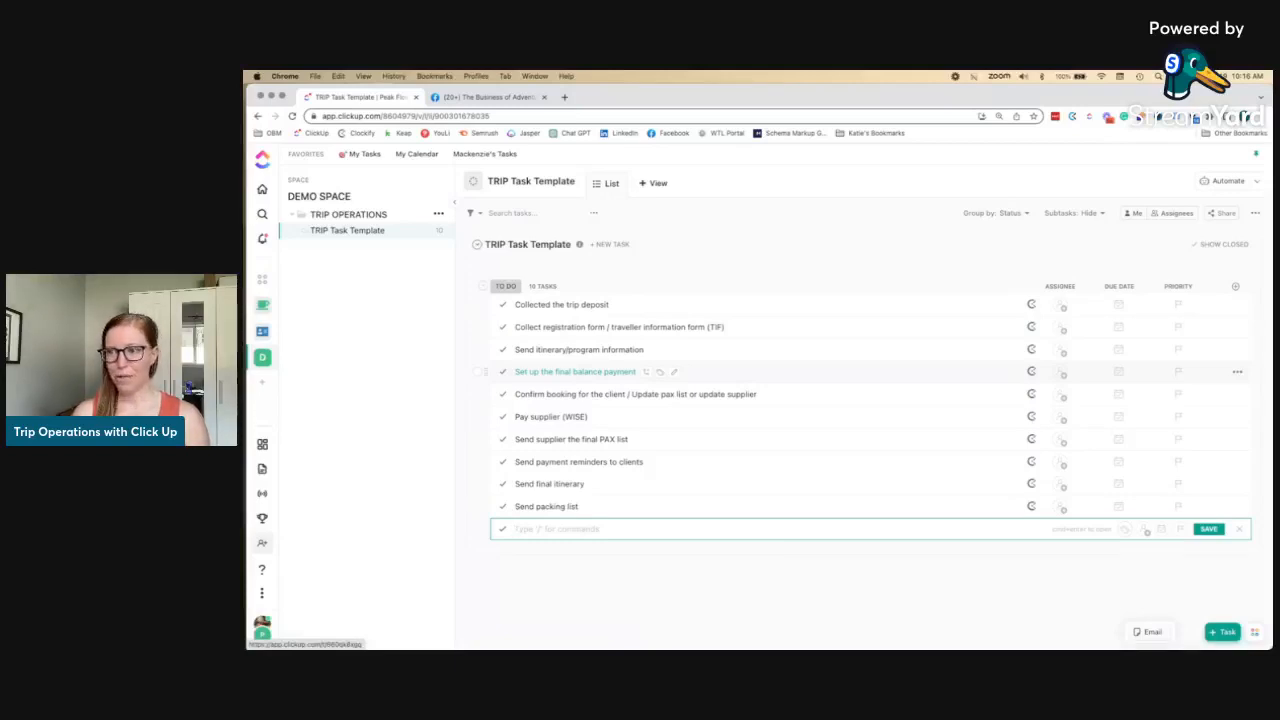
# - Add a task named "Collect client arrival details (Travel Details form) 60 days prior", correcting the spelling of "arrival"
pyautogui.write('Coll')
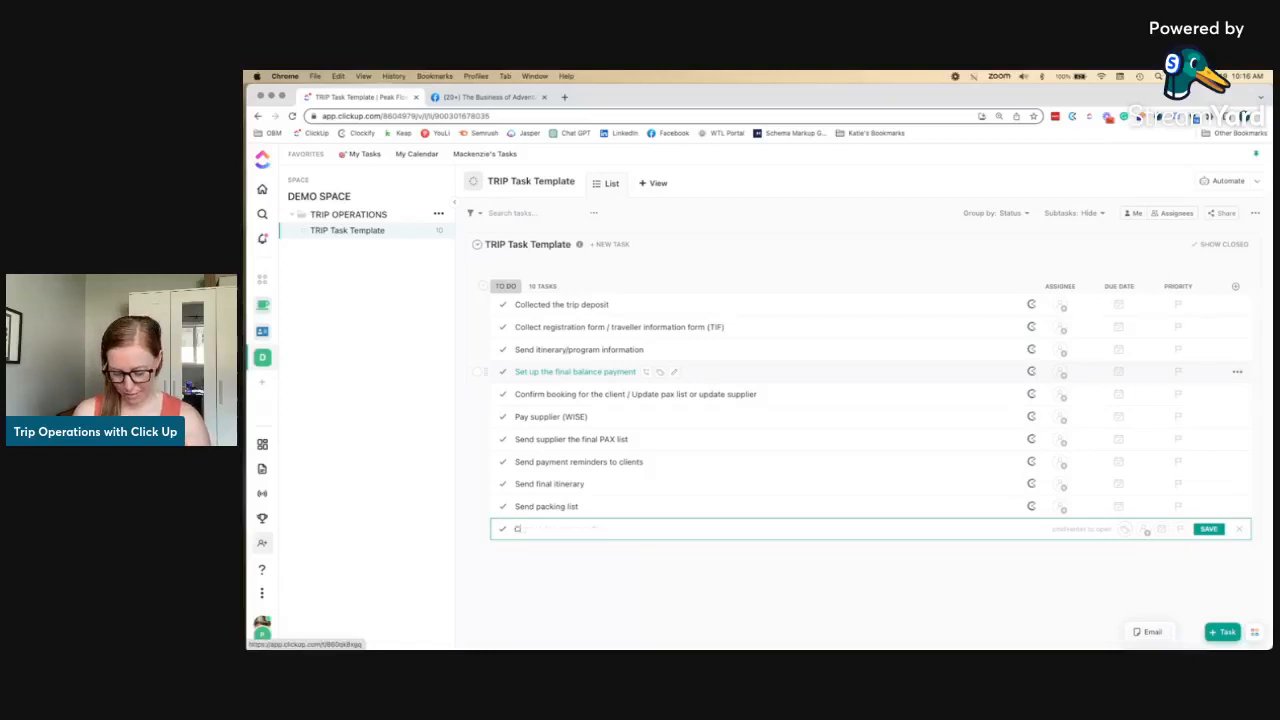
pyautogui.write('client')
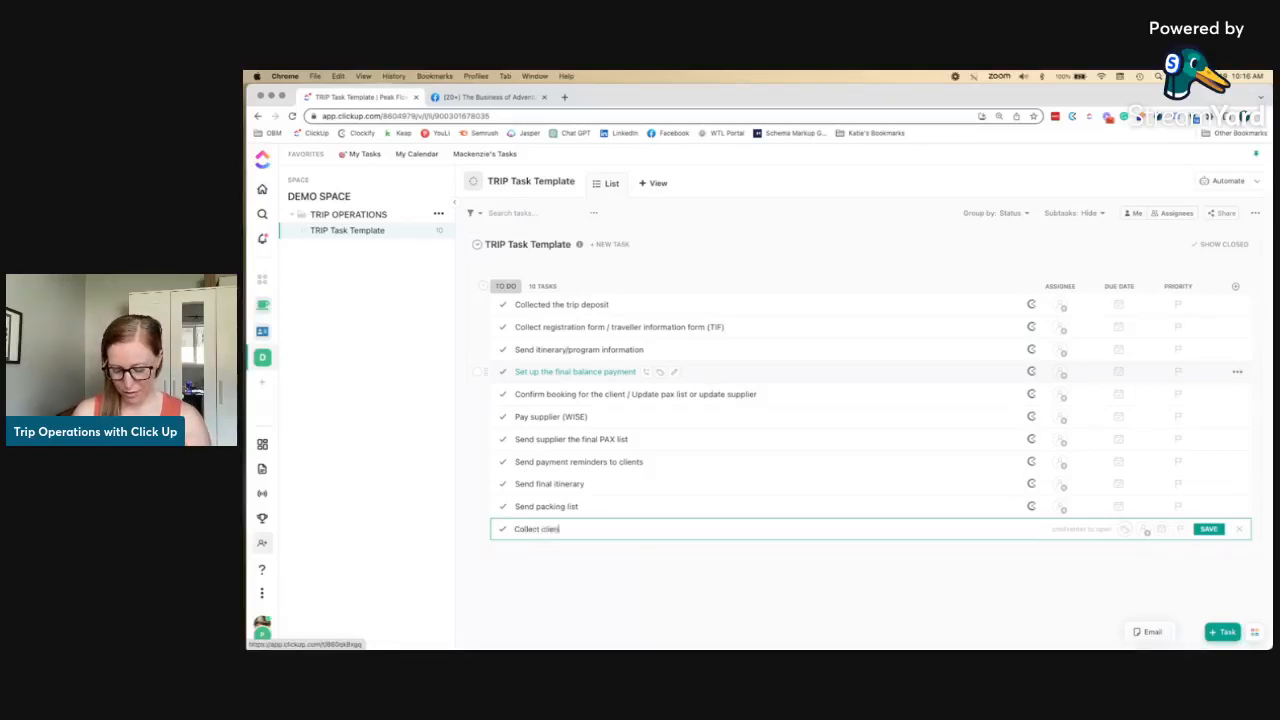
pyautogui.write(' arri')
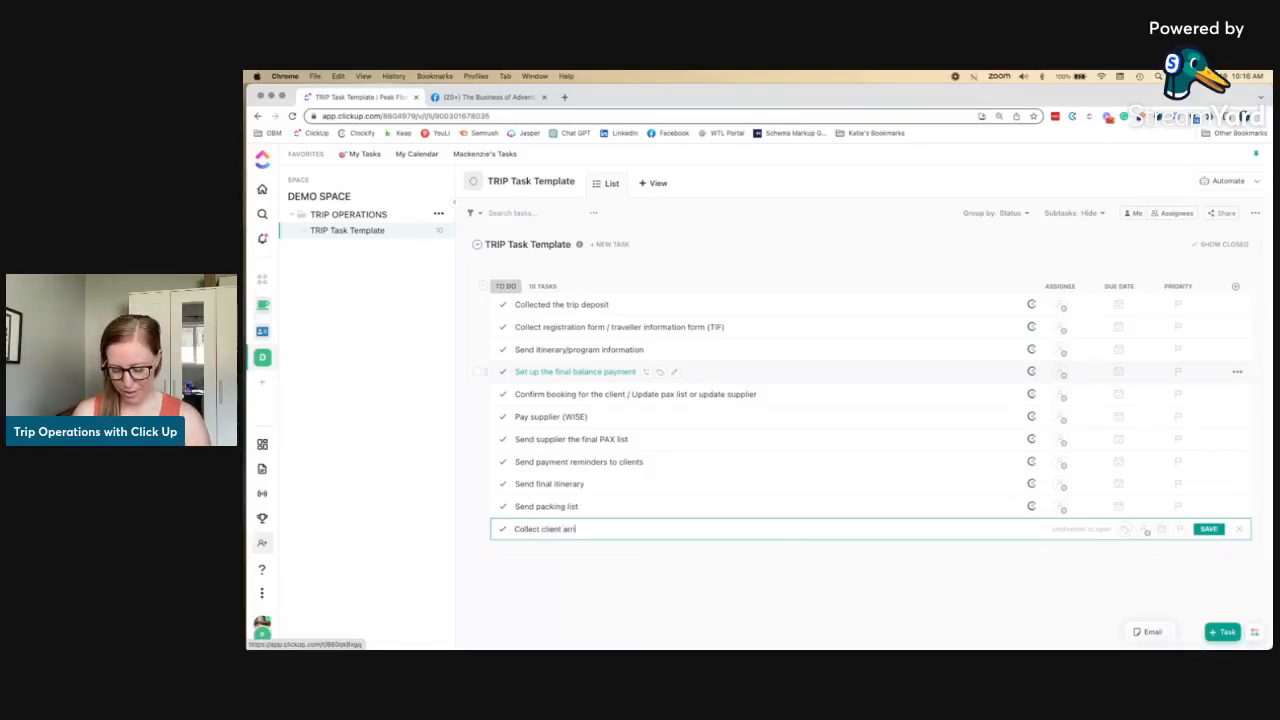
pyautogui.write('val details (')
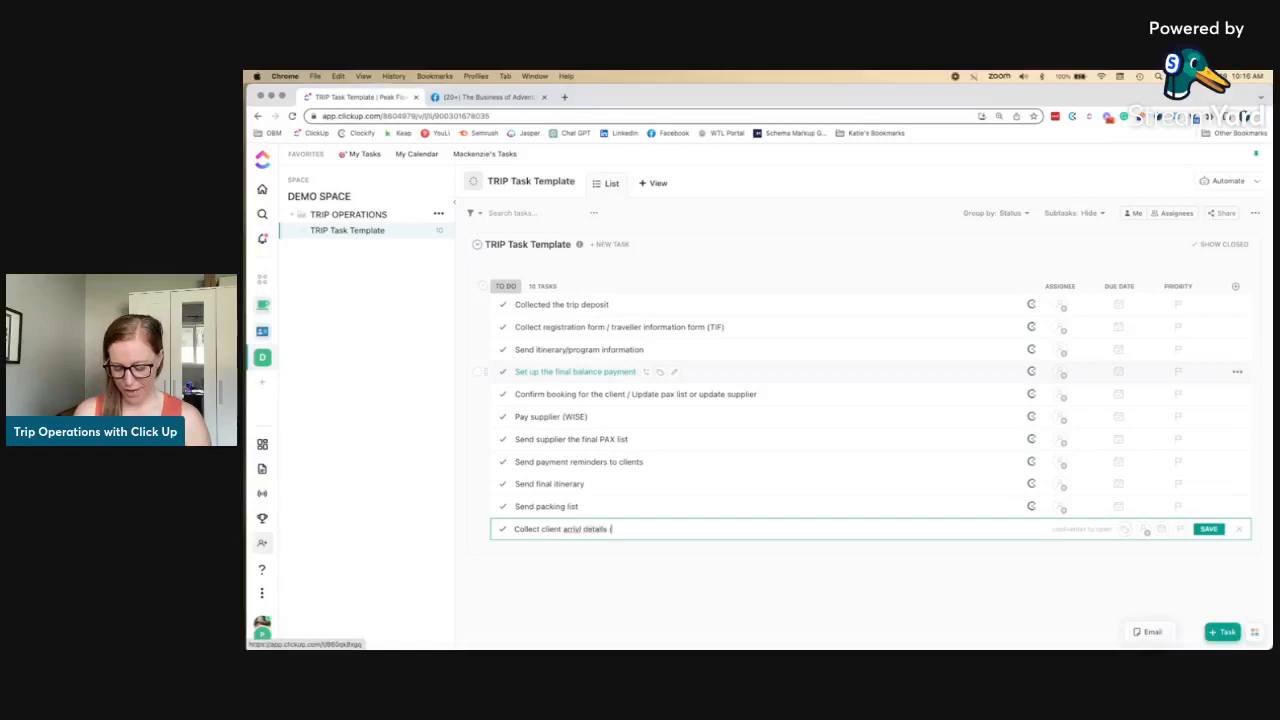
pyautogui.write('Traveller')
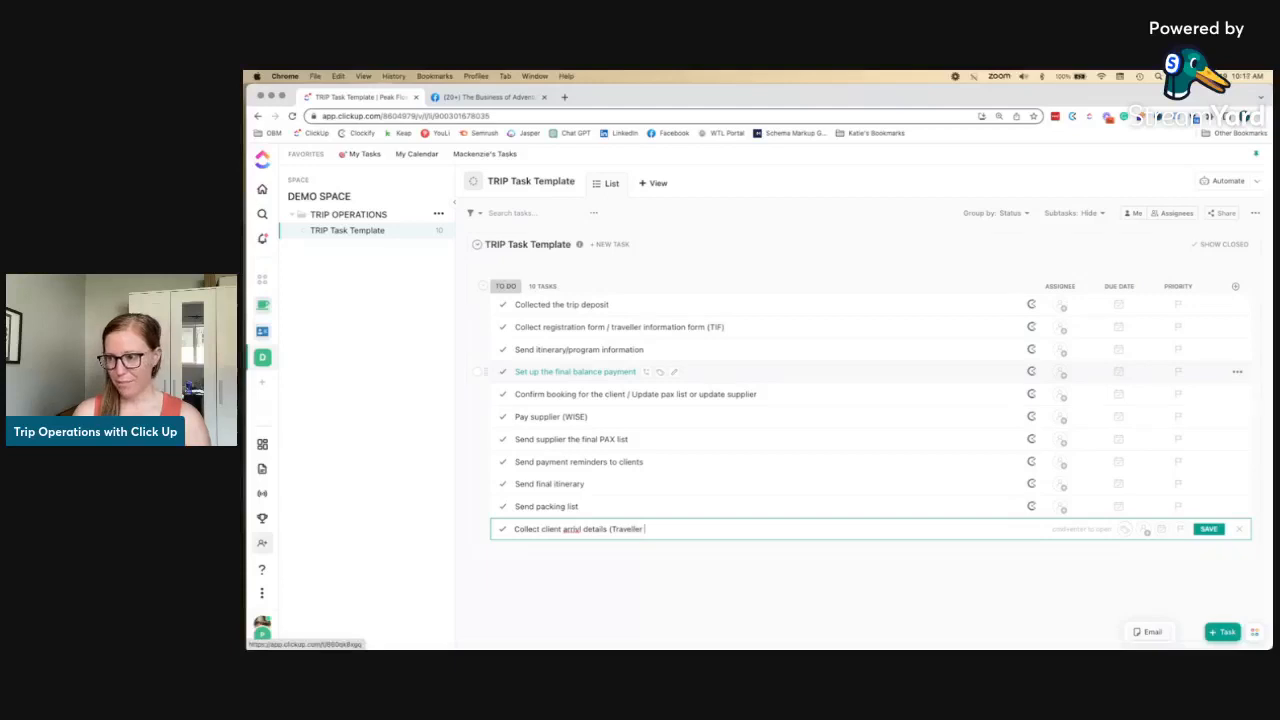
pyautogui.press('BackSpace')
pyautogui.press('BackSpace')
pyautogui.press('BackSpace')
pyautogui.write('Details form)')
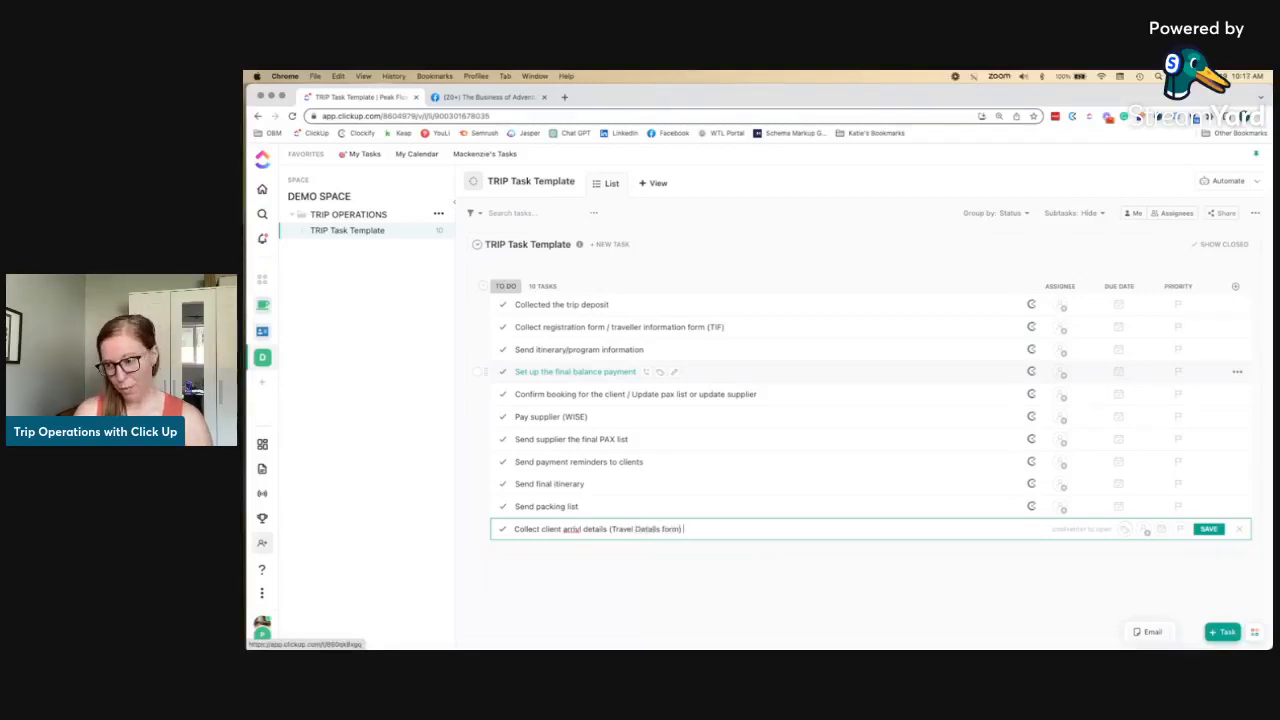
pyautogui.rightClick(575, 529)
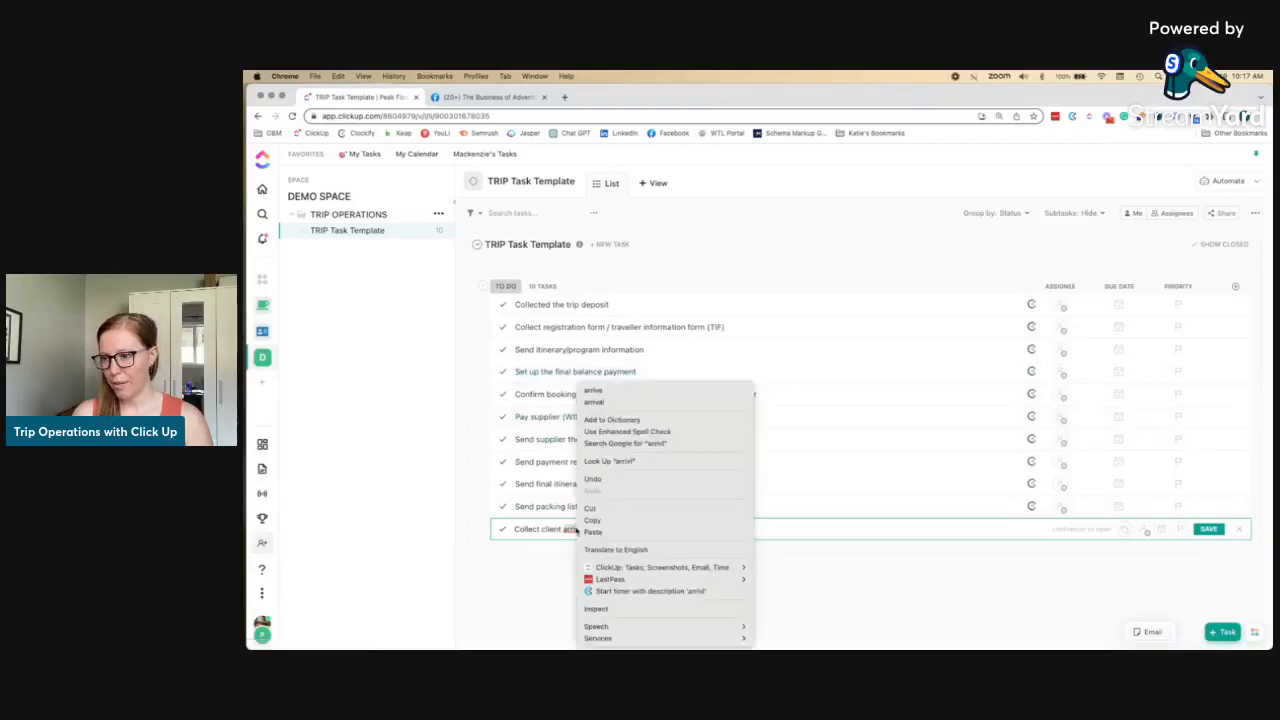
pyautogui.click(606, 401)
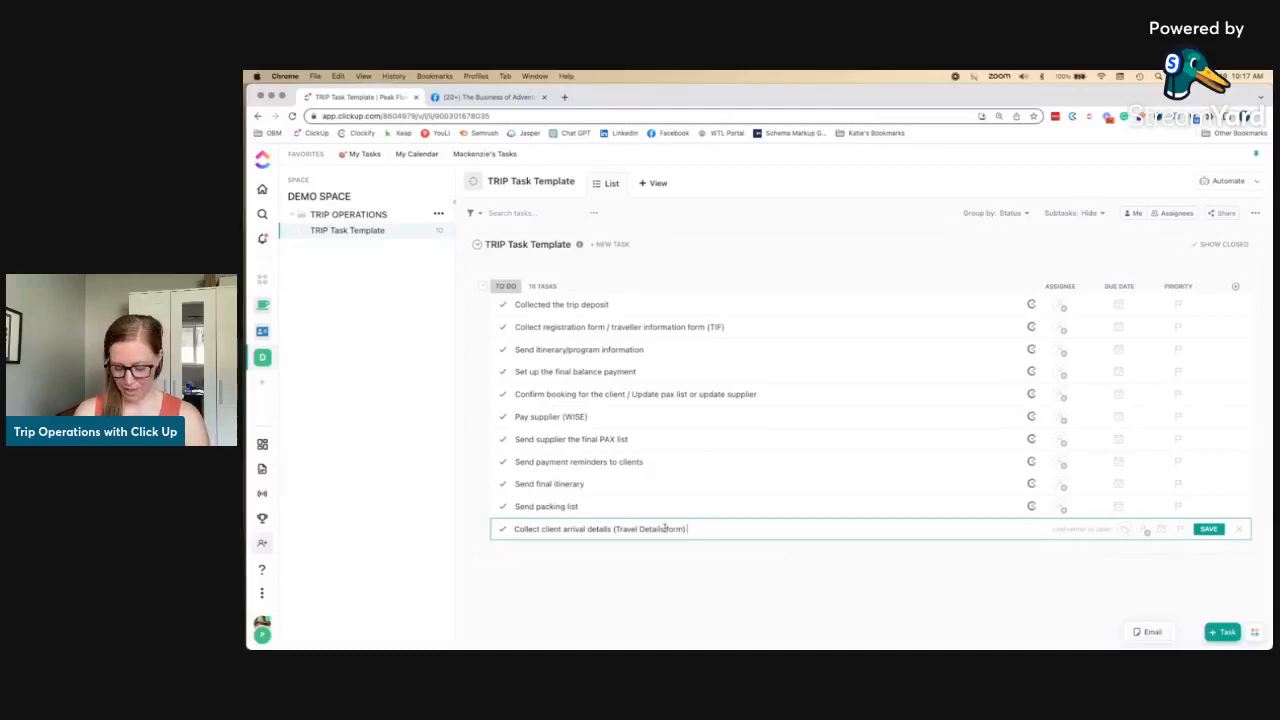
pyautogui.write('60 days prior')
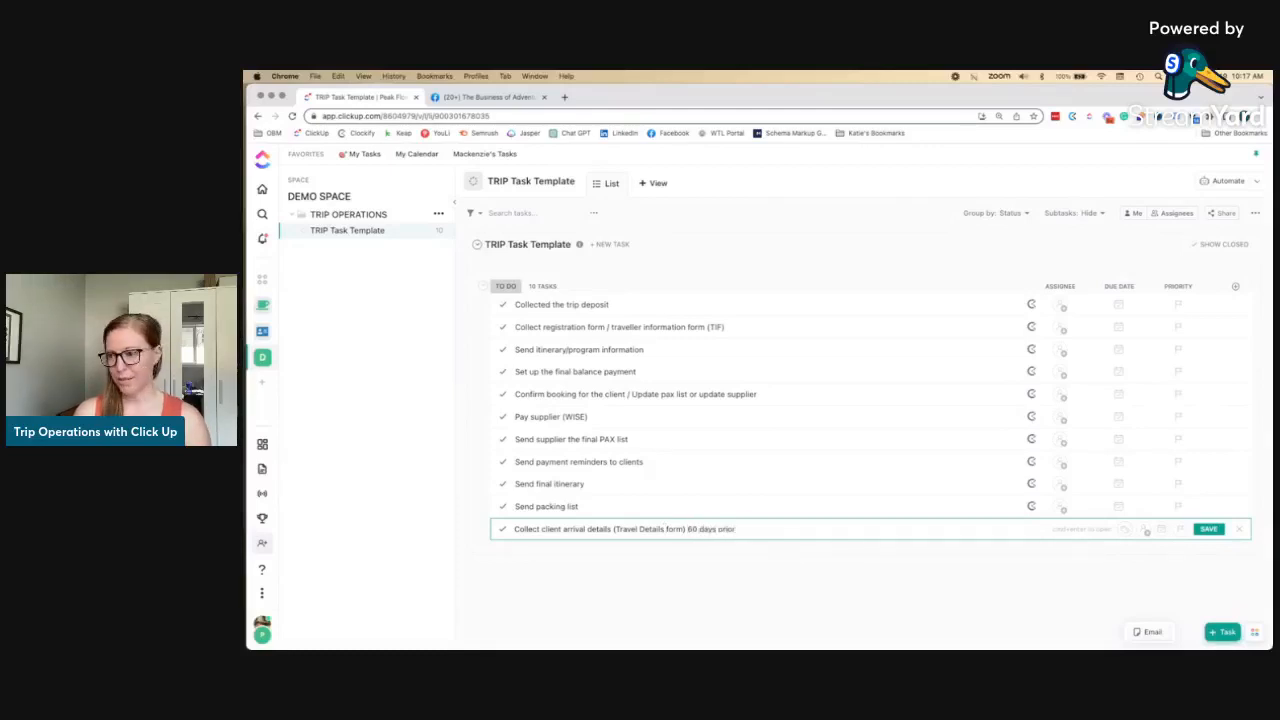
pyautogui.press('Return')
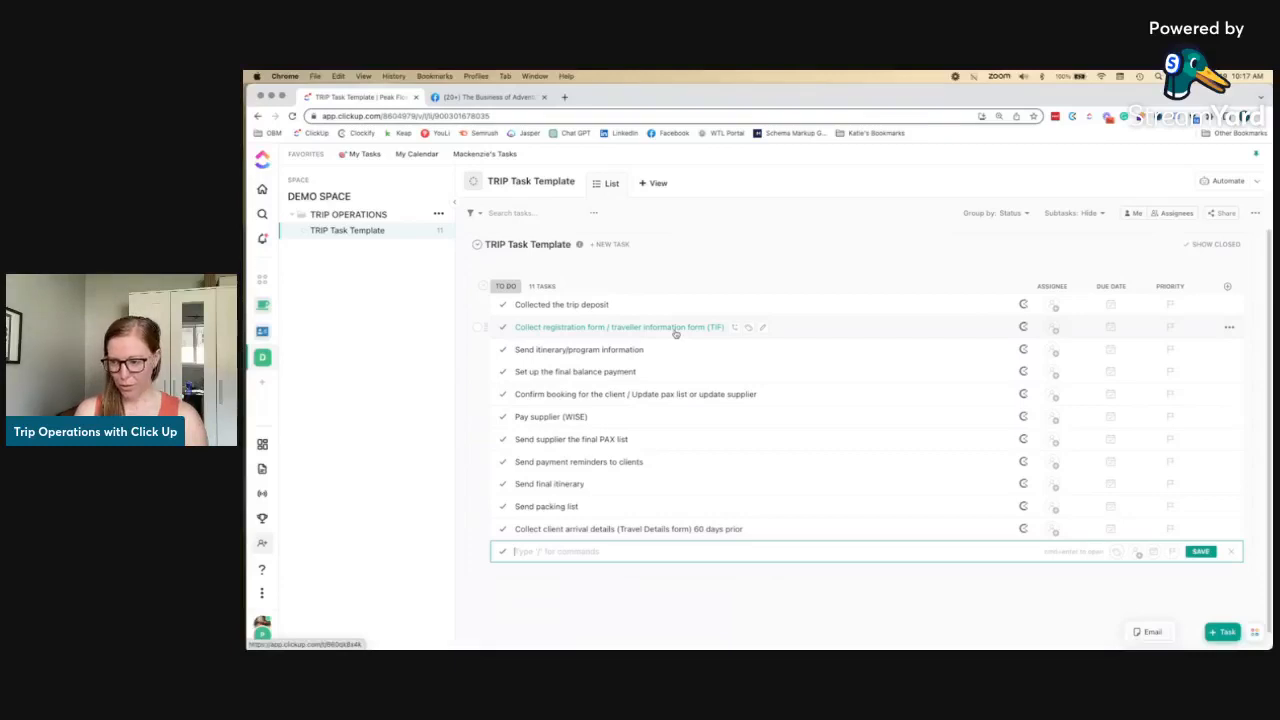
# - Add a task named "Get waiver signed" to the TRIP Task Template list and extend its name to "Get waiver signed/ T&C signed"
pyautogui.write('Get wa')
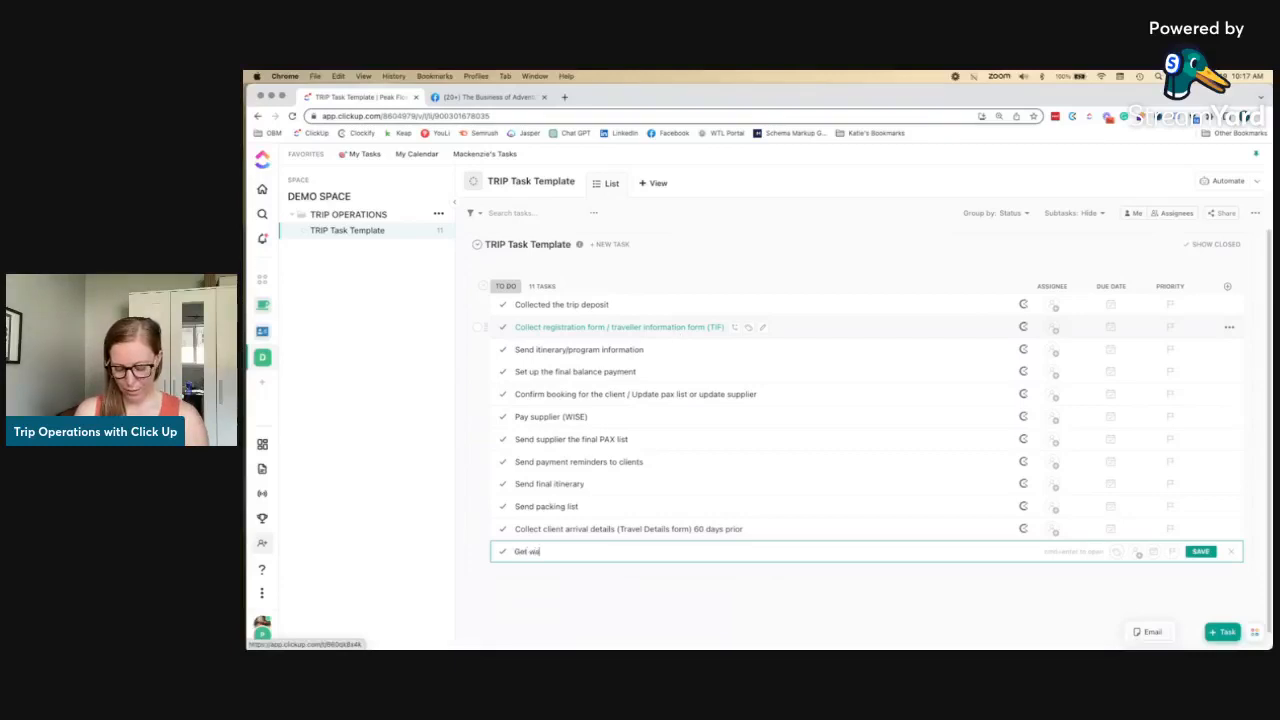
pyautogui.write('iver signed')
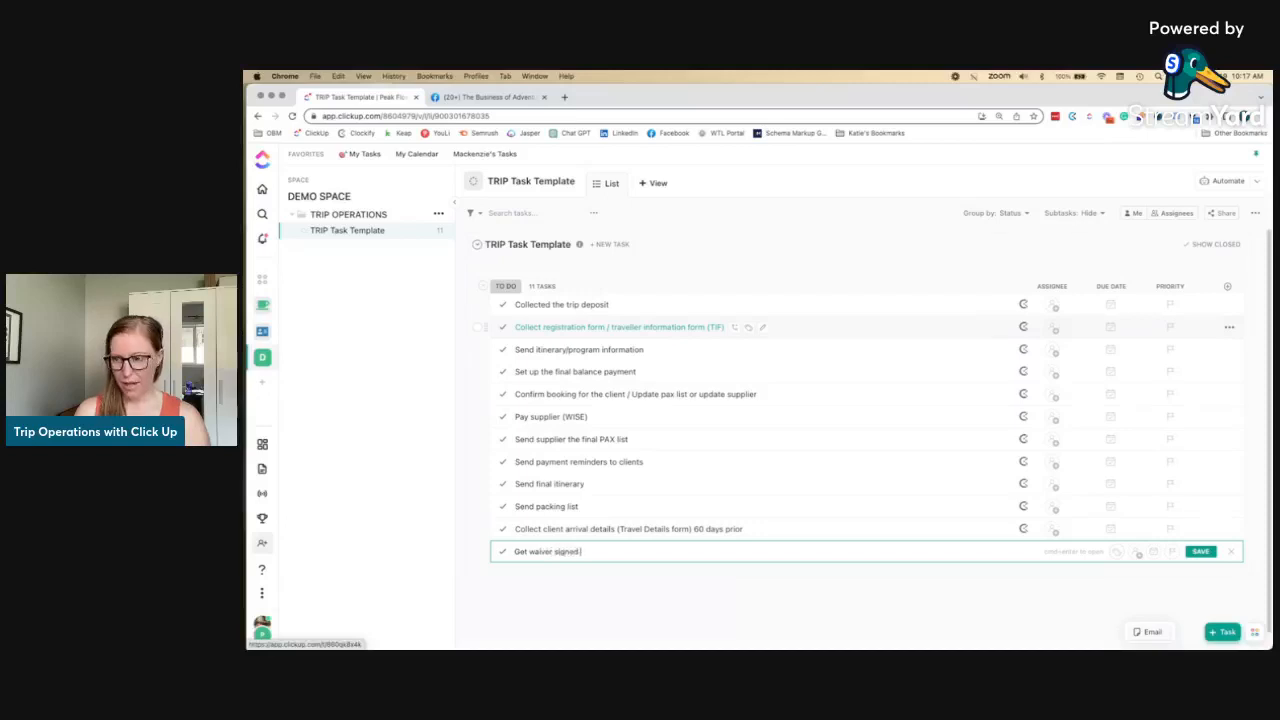
pyautogui.press('Return')
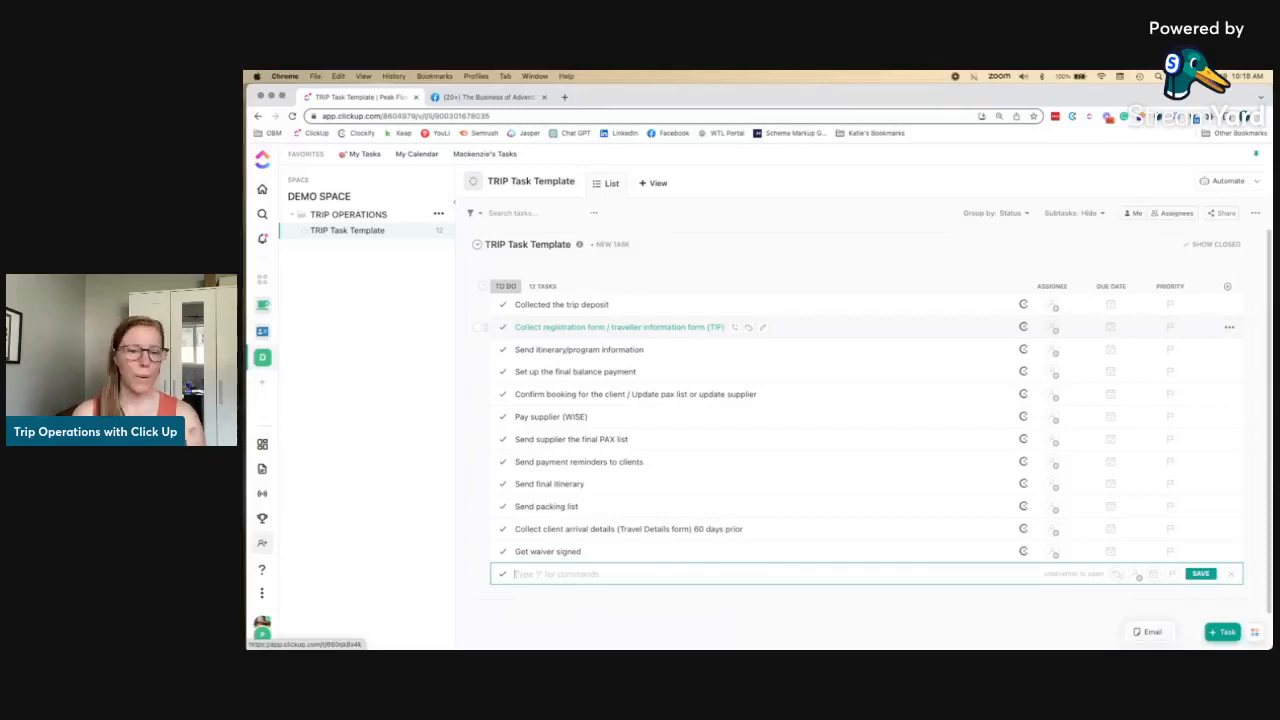
pyautogui.click(613, 553)
pyautogui.write('/ T&C signed')
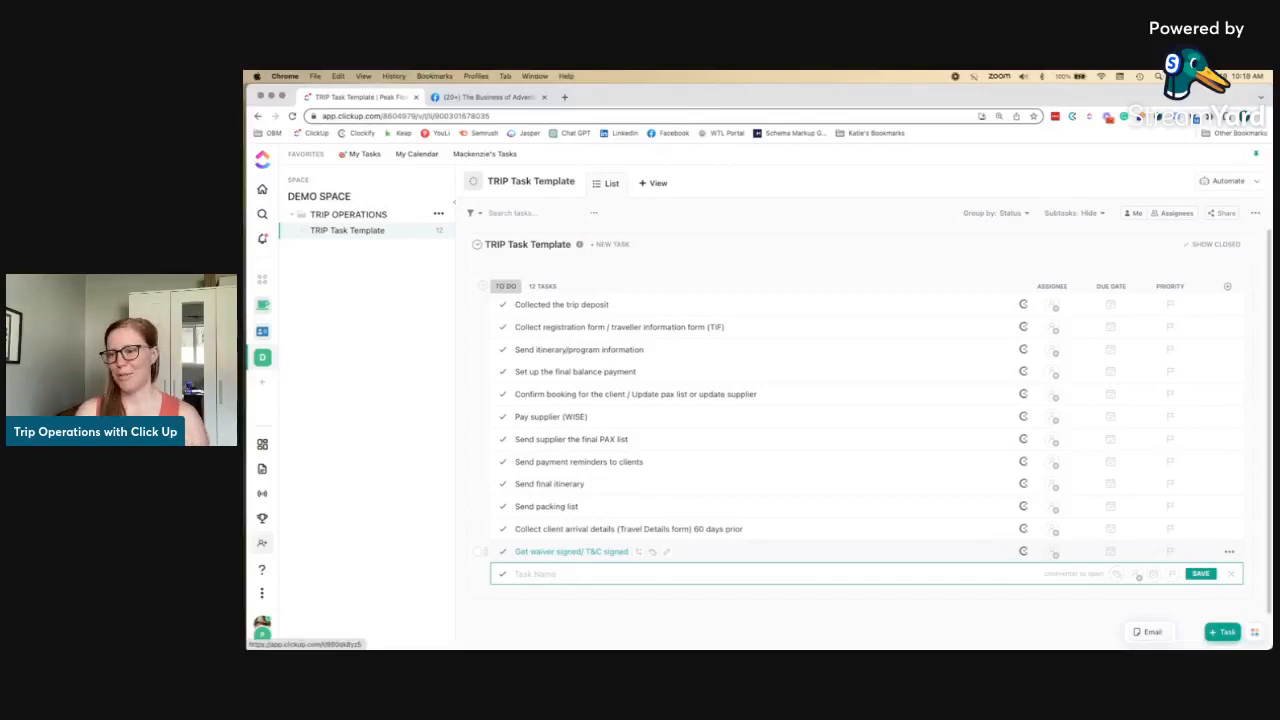
# - Add a task named "Reconfirmations of service / purchase last min tickets" to the TRIP Task Template list
pyautogui.click(541, 575)
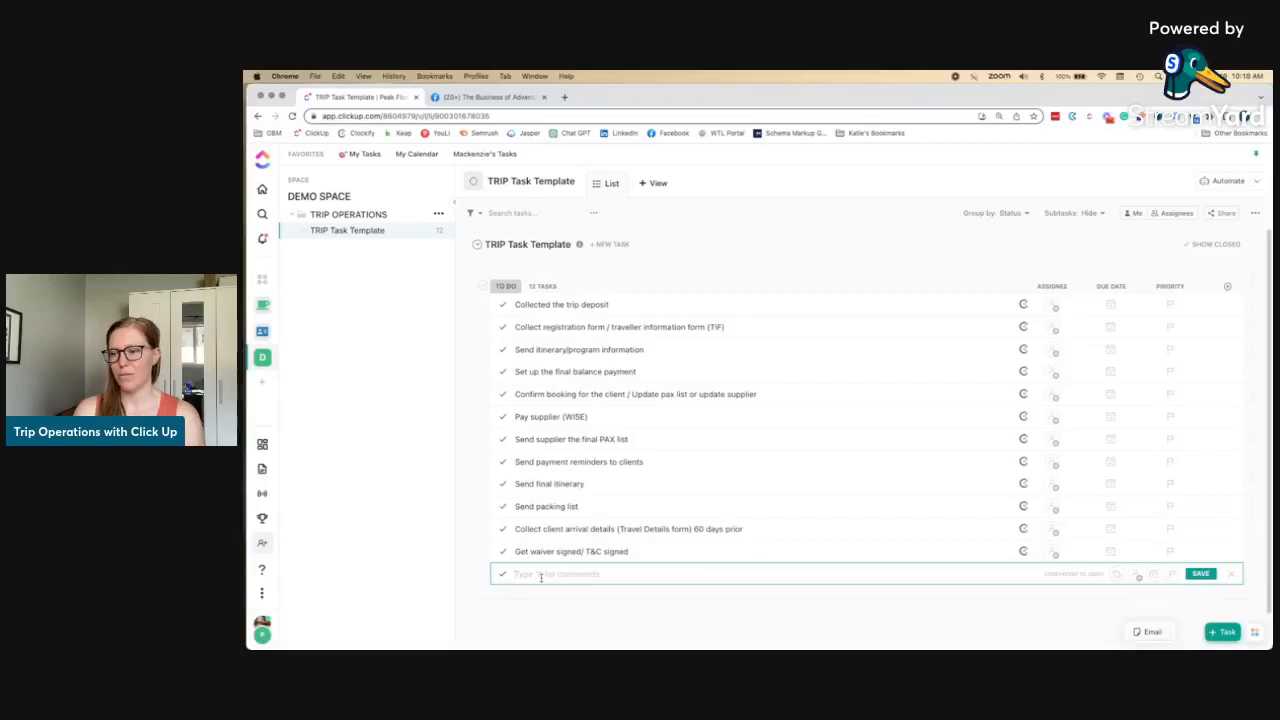
pyautogui.write('Reconfirmations')
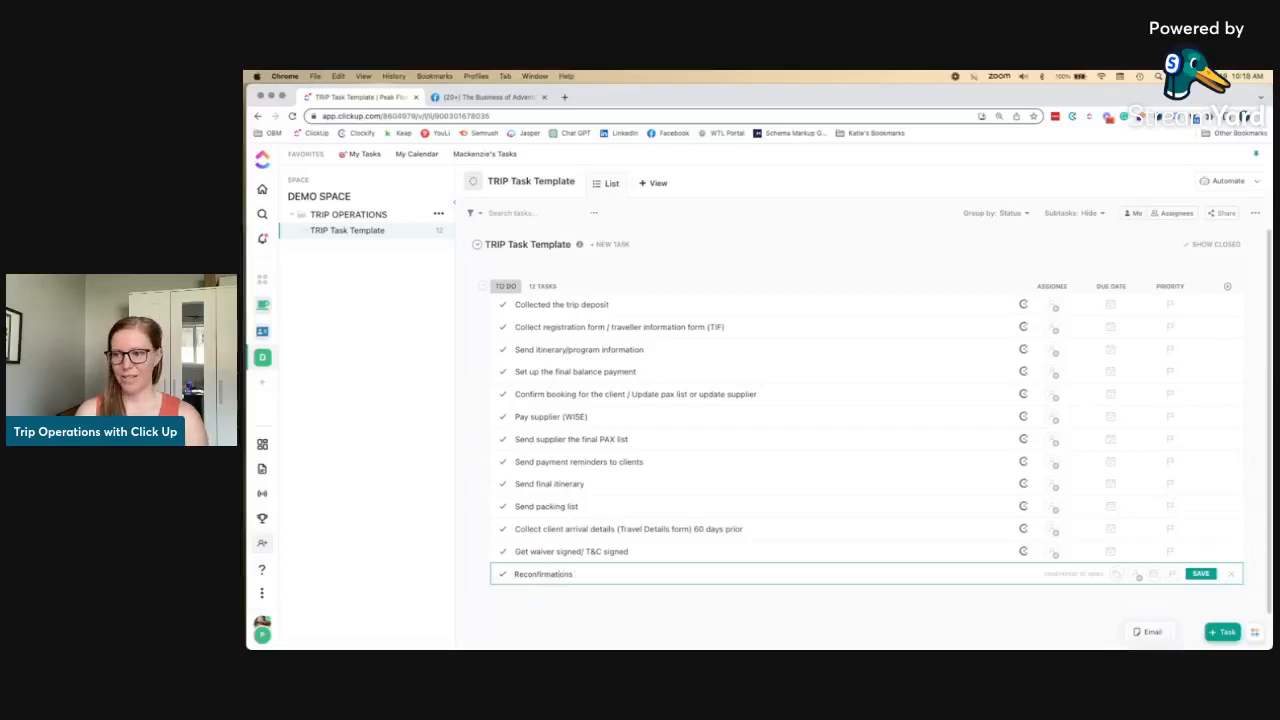
pyautogui.write(' of service')
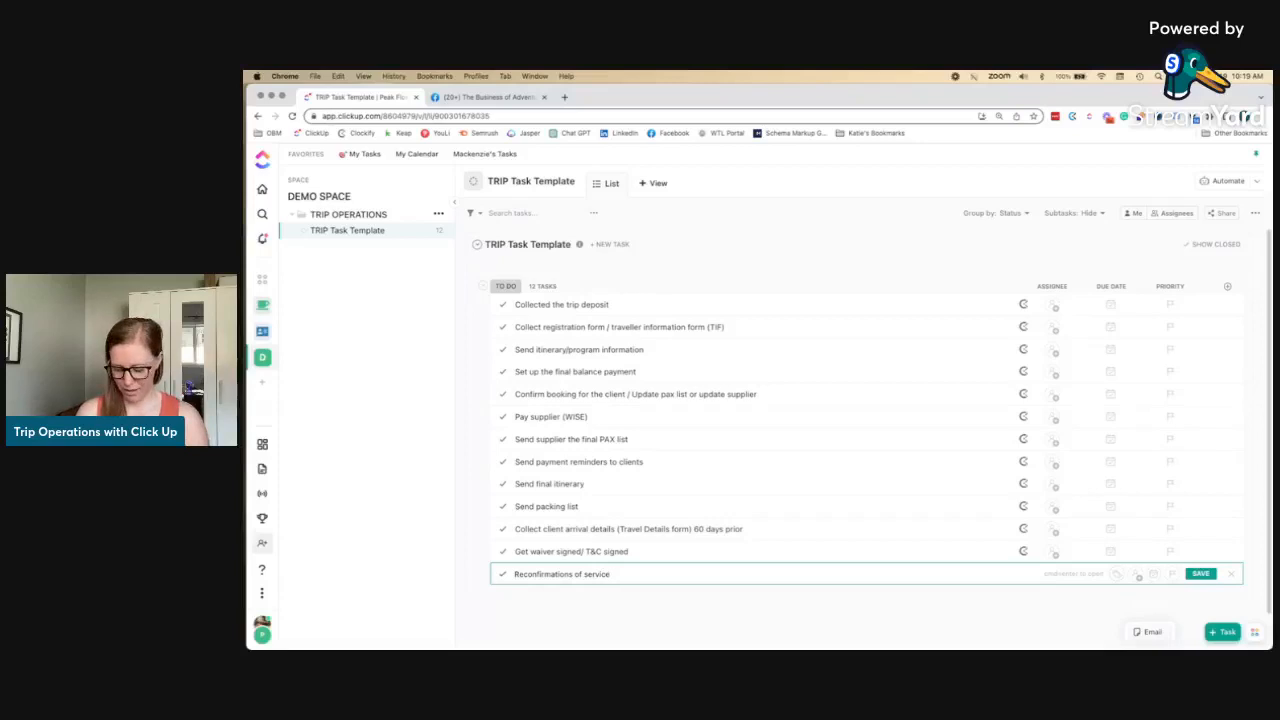
pyautogui.write('/ purchase')
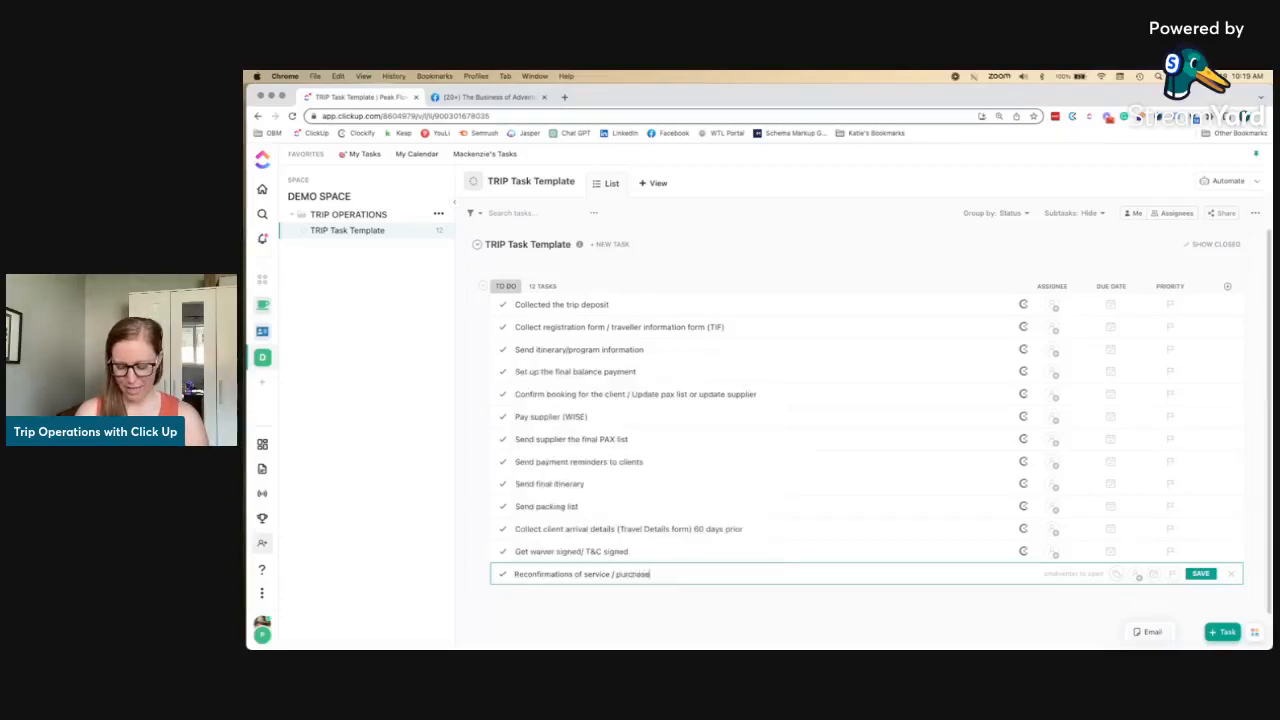
pyautogui.write(' last min tic')
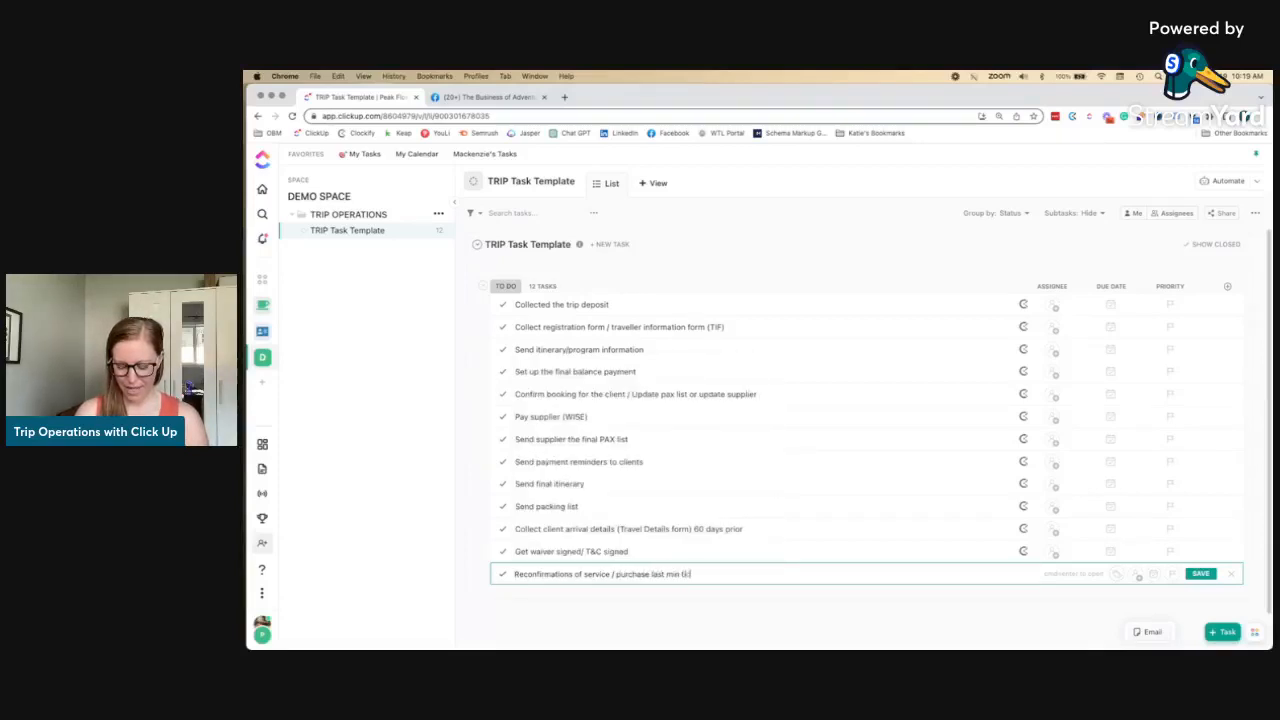
pyautogui.write('kets')
pyautogui.press('Return')
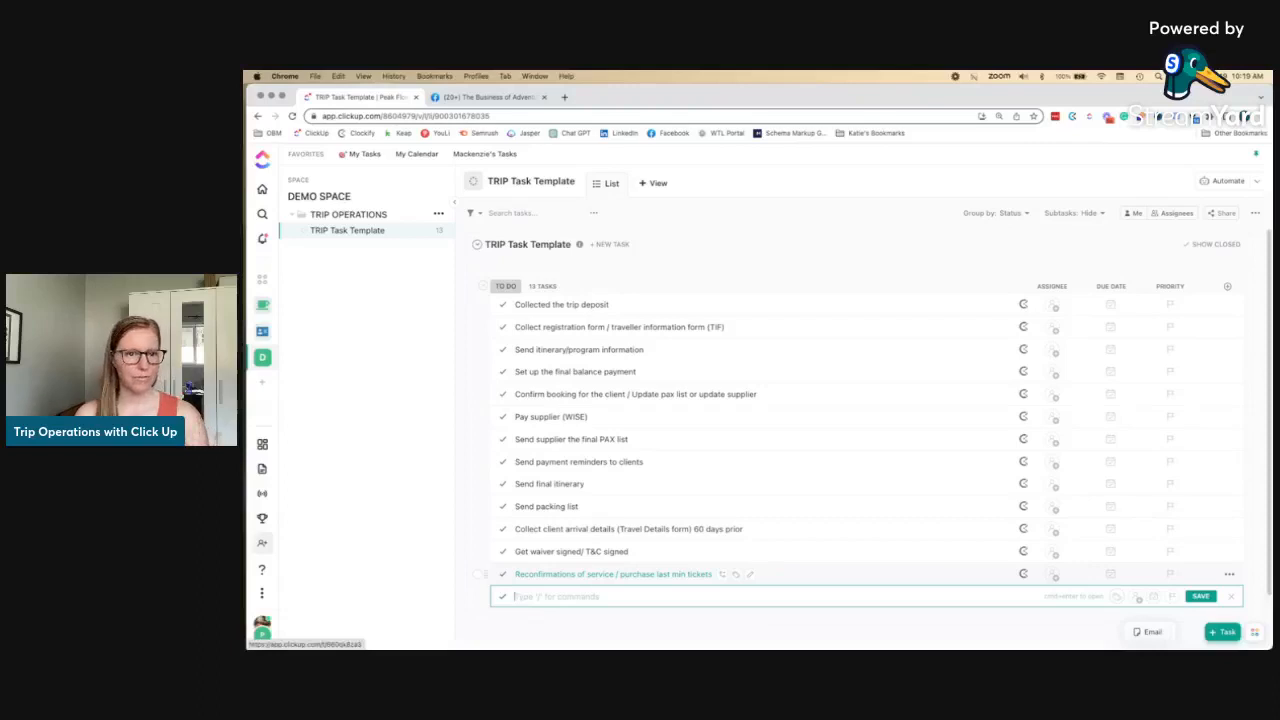
# - Add a task named "Send Bonvoyage email / pre-trip call" to the TRIP Task Template list
pyautogui.write('Send')
pyautogui.write(' Boo')
pyautogui.write('vo')
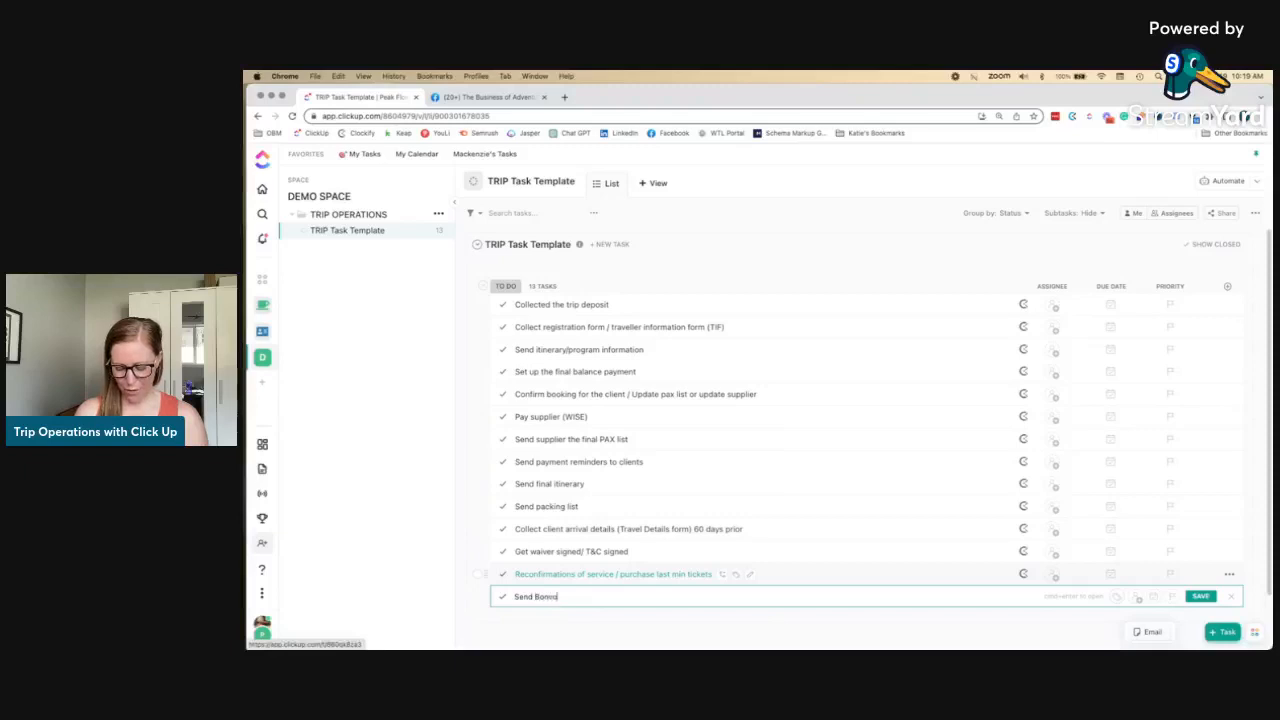
pyautogui.write('yage email')
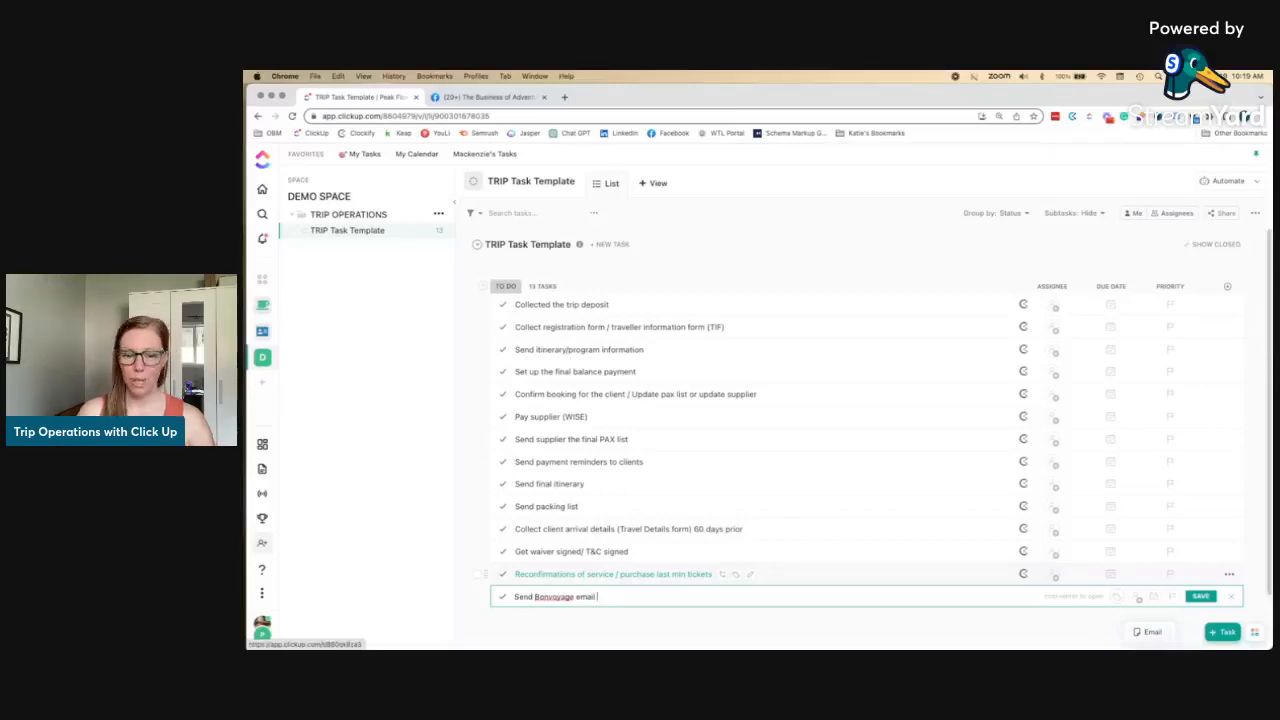
pyautogui.write('/ pre-trip call')
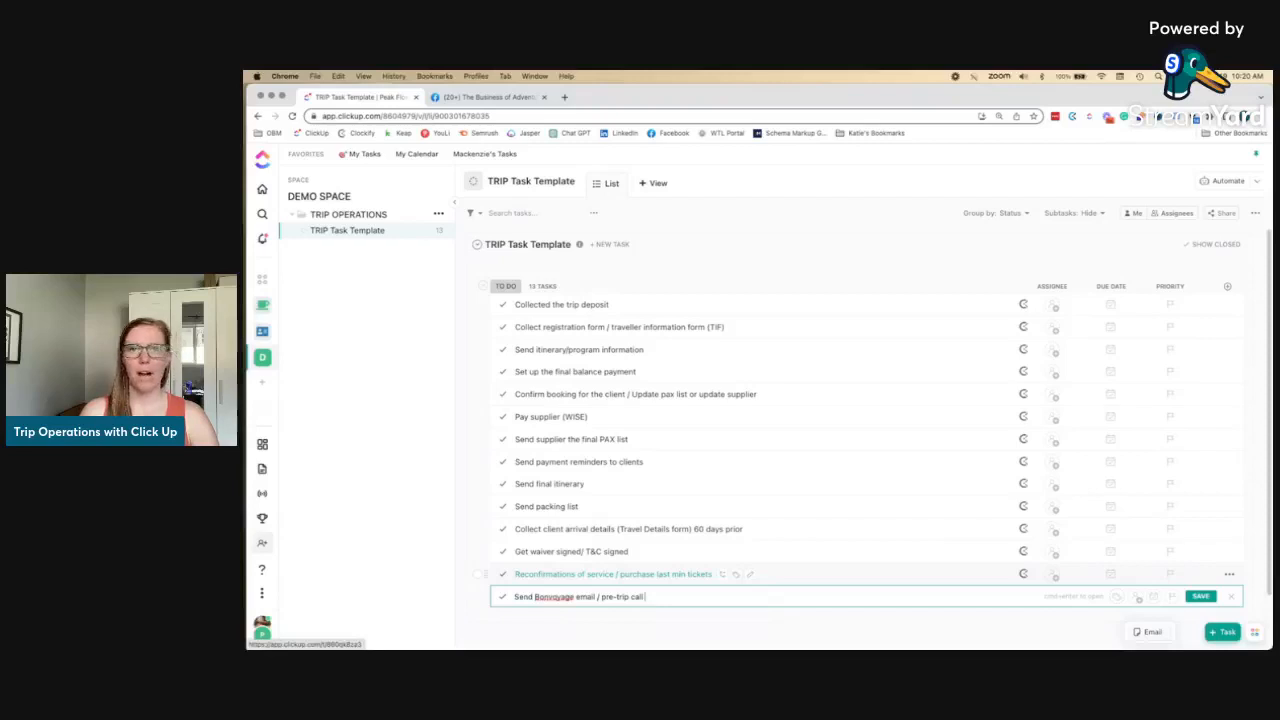
pyautogui.write('l')
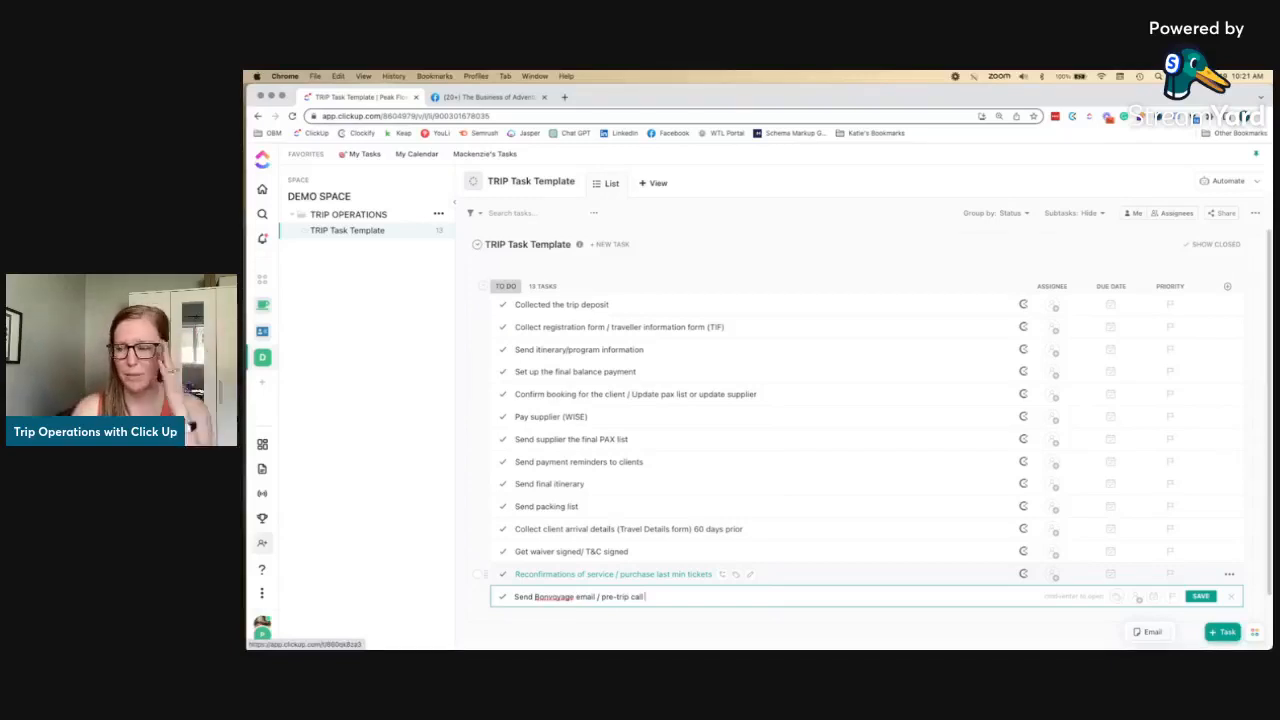
pyautogui.press('Return')
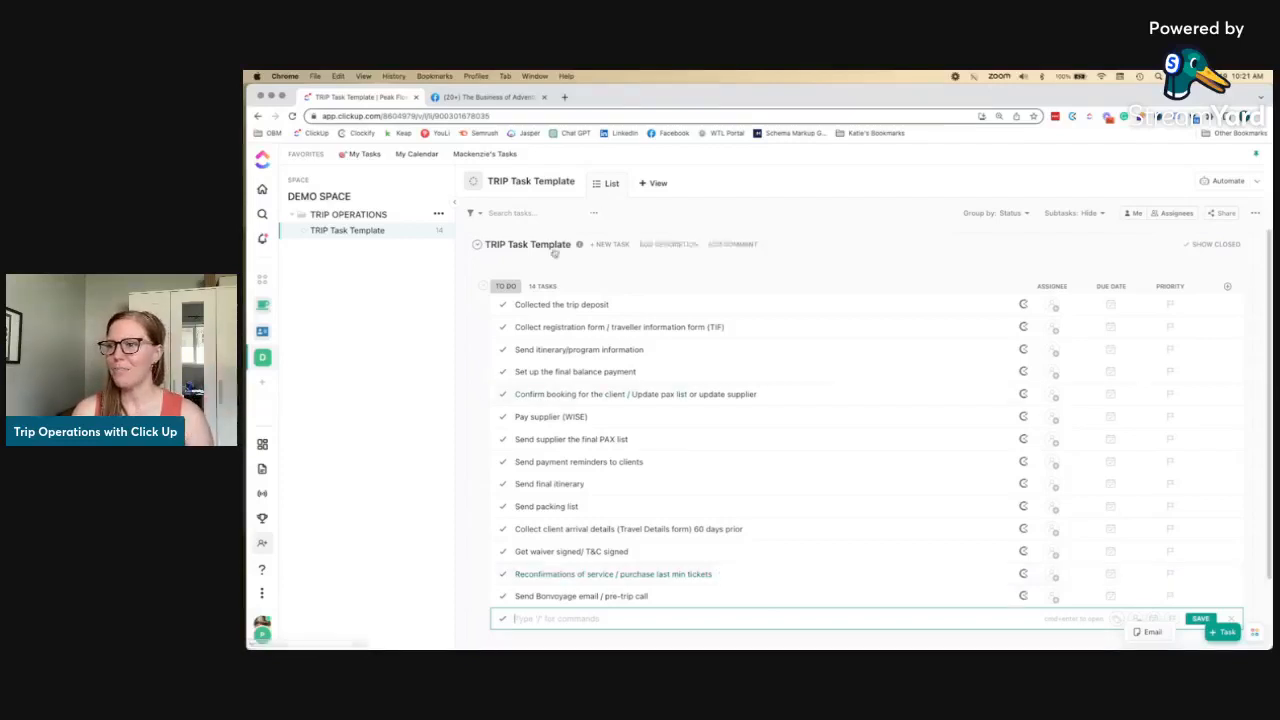
# - Assign all tasks in the TRIP Task Template list to Me in one bulk change, and clear the selection
pyautogui.click(537, 287)
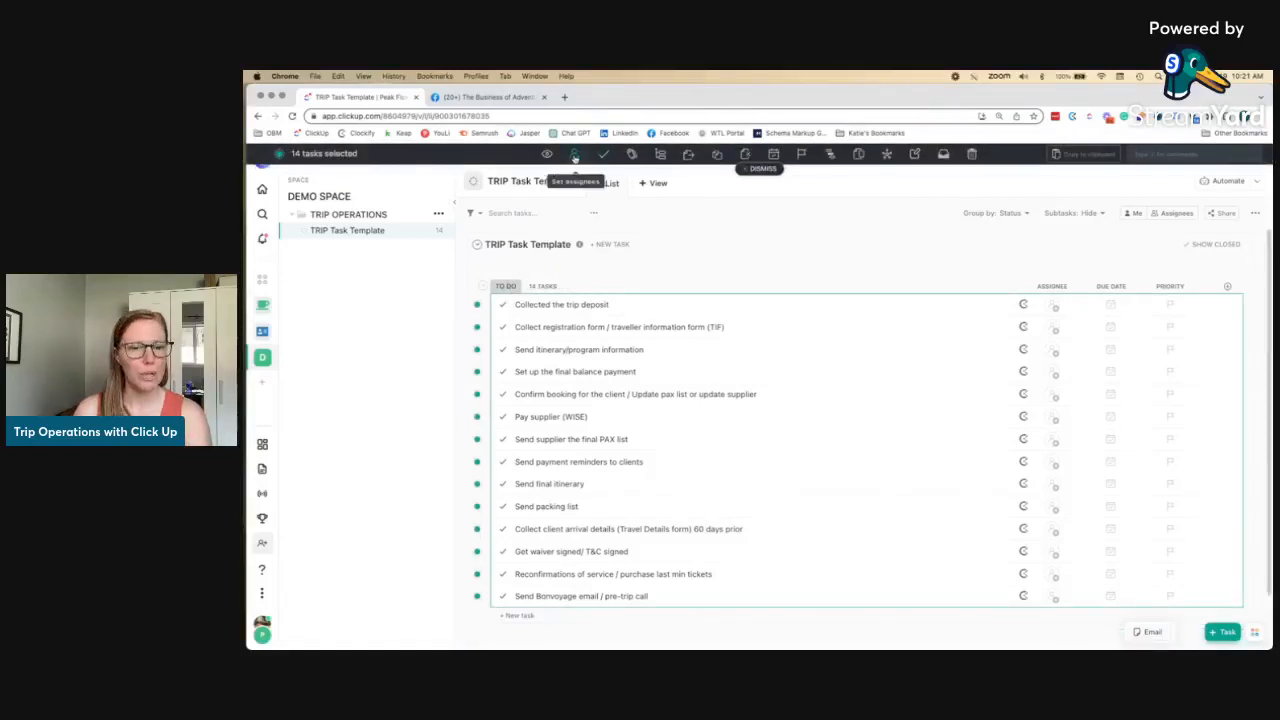
pyautogui.click(575, 156)
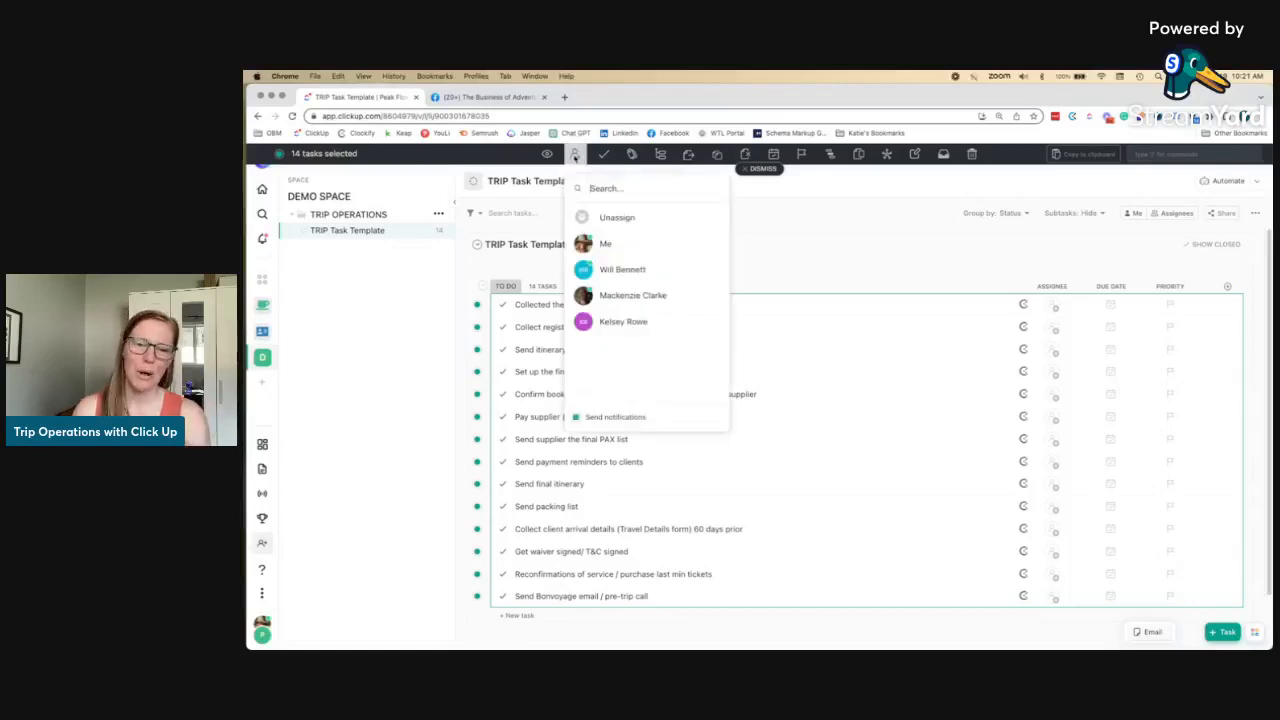
pyautogui.click(604, 246)
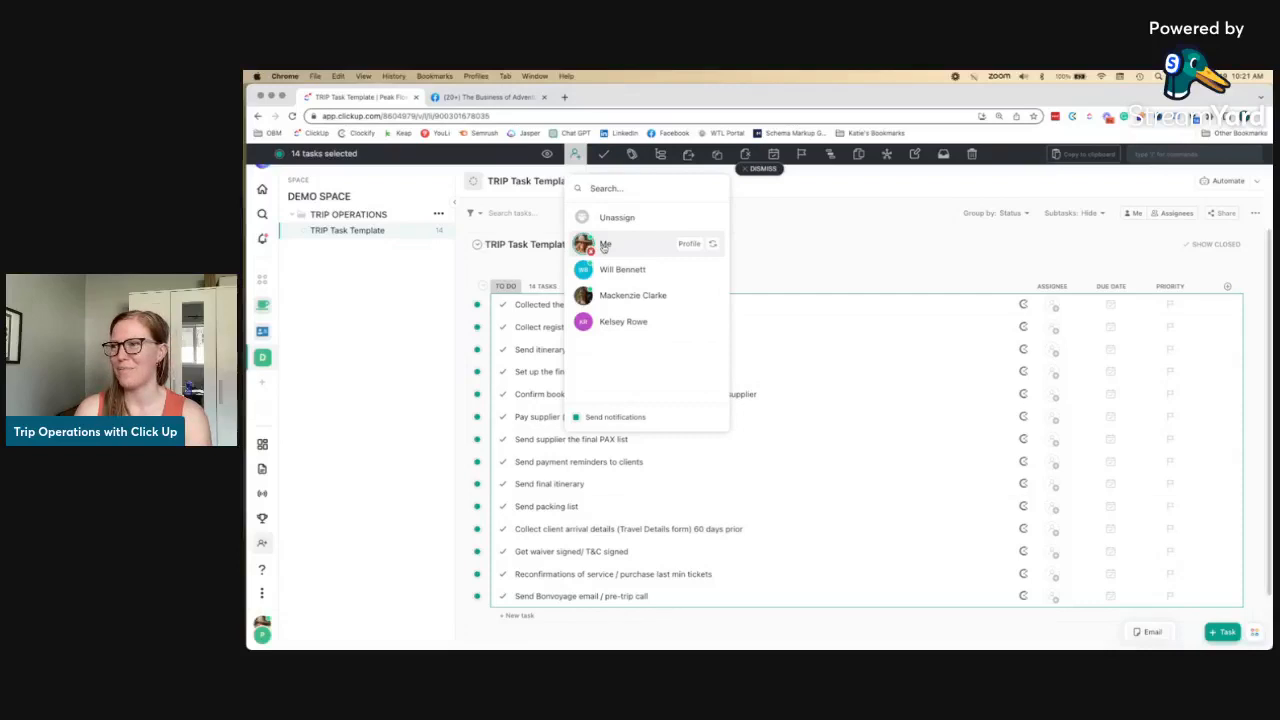
pyautogui.click(787, 254)
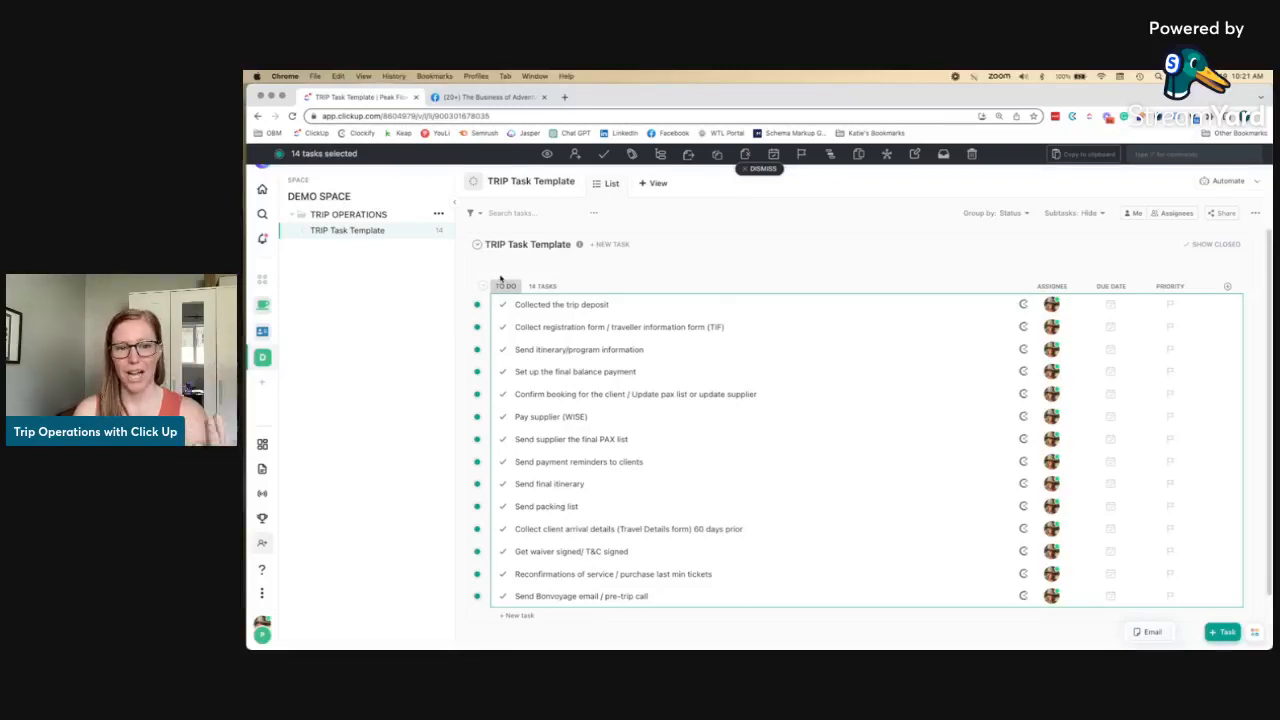
pyautogui.click(765, 168)
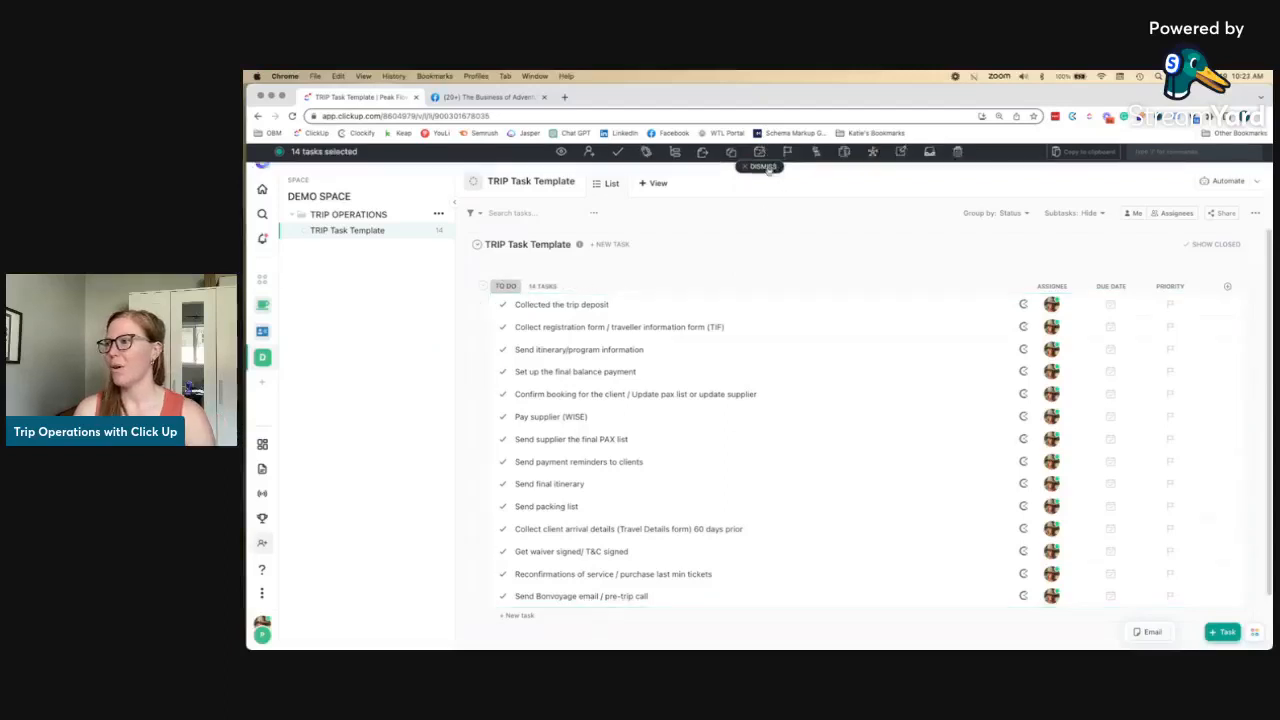
# - Set the due date of the "Send Bonvoyage email / pre-trip call" task to 25 May 2023
pyautogui.click(1112, 596)
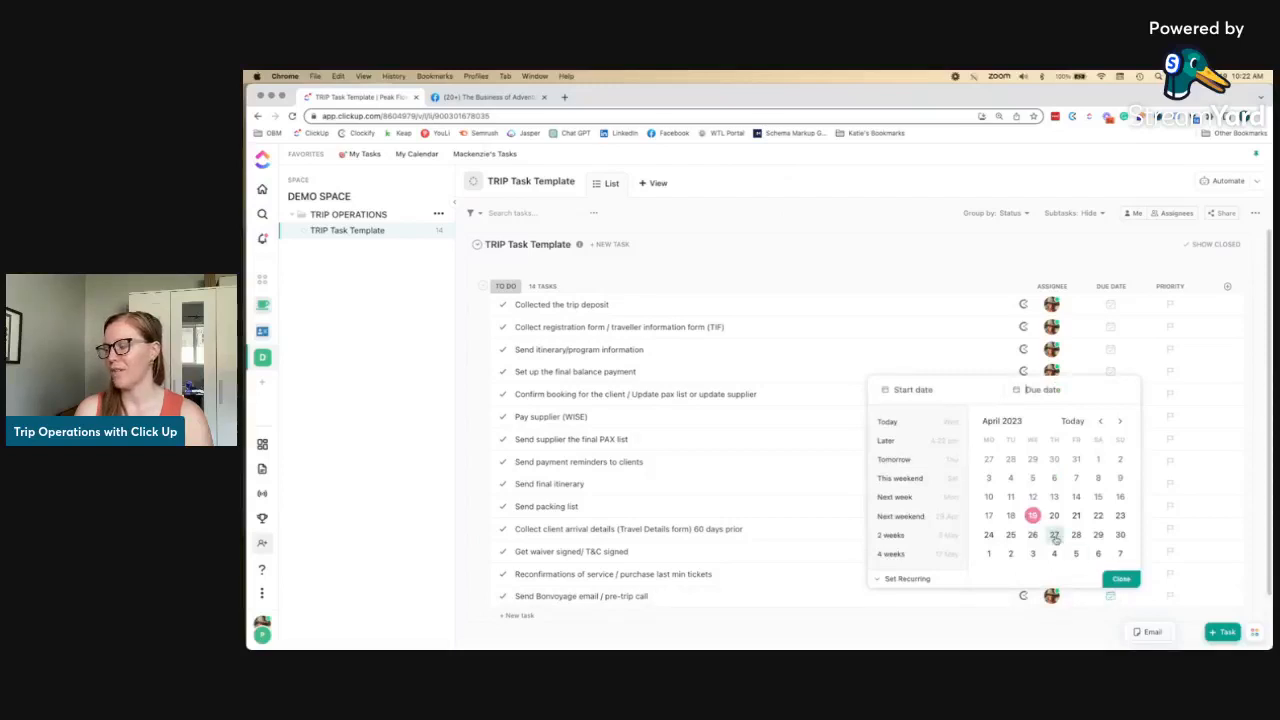
pyautogui.click(1121, 422)
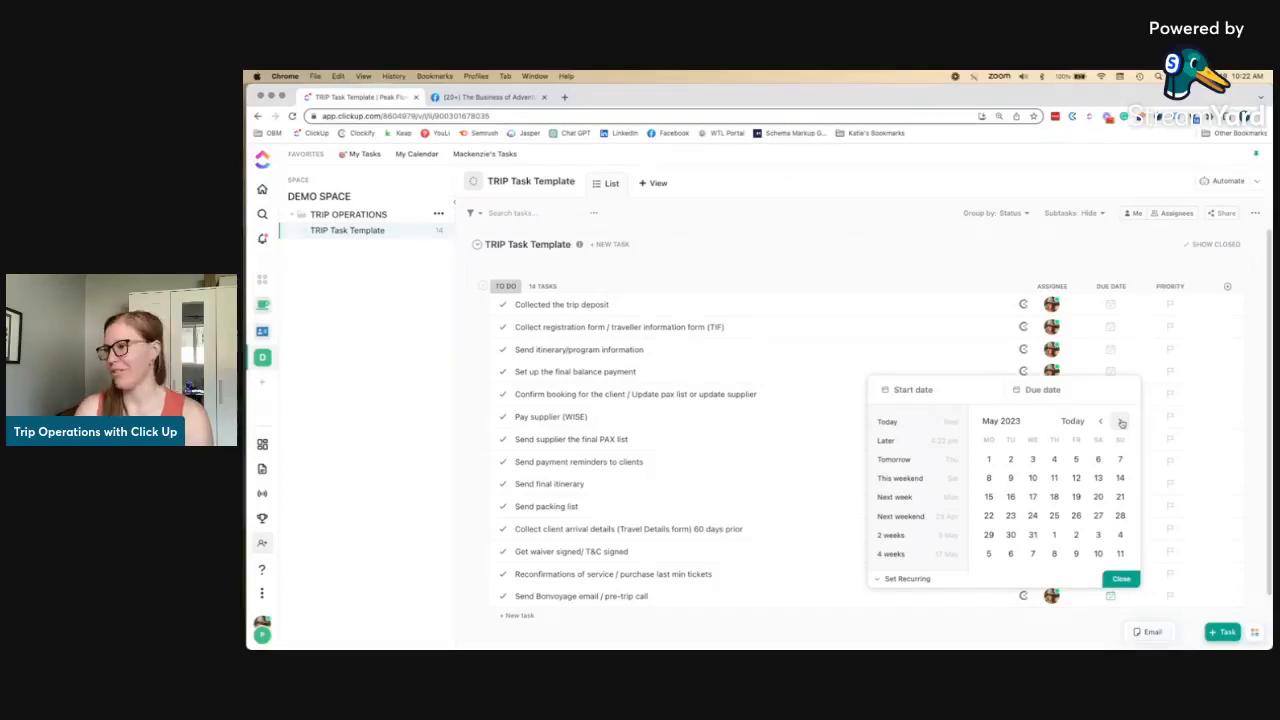
pyautogui.click(1053, 515)
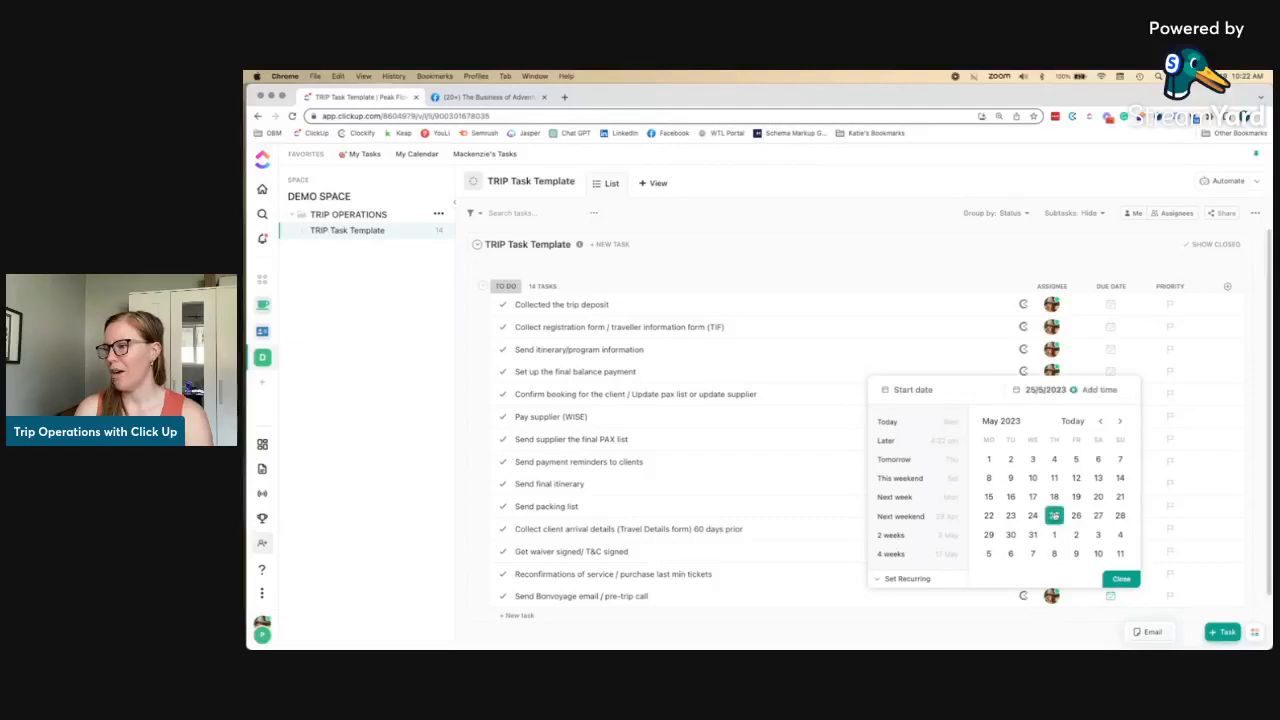
pyautogui.click(1120, 579)
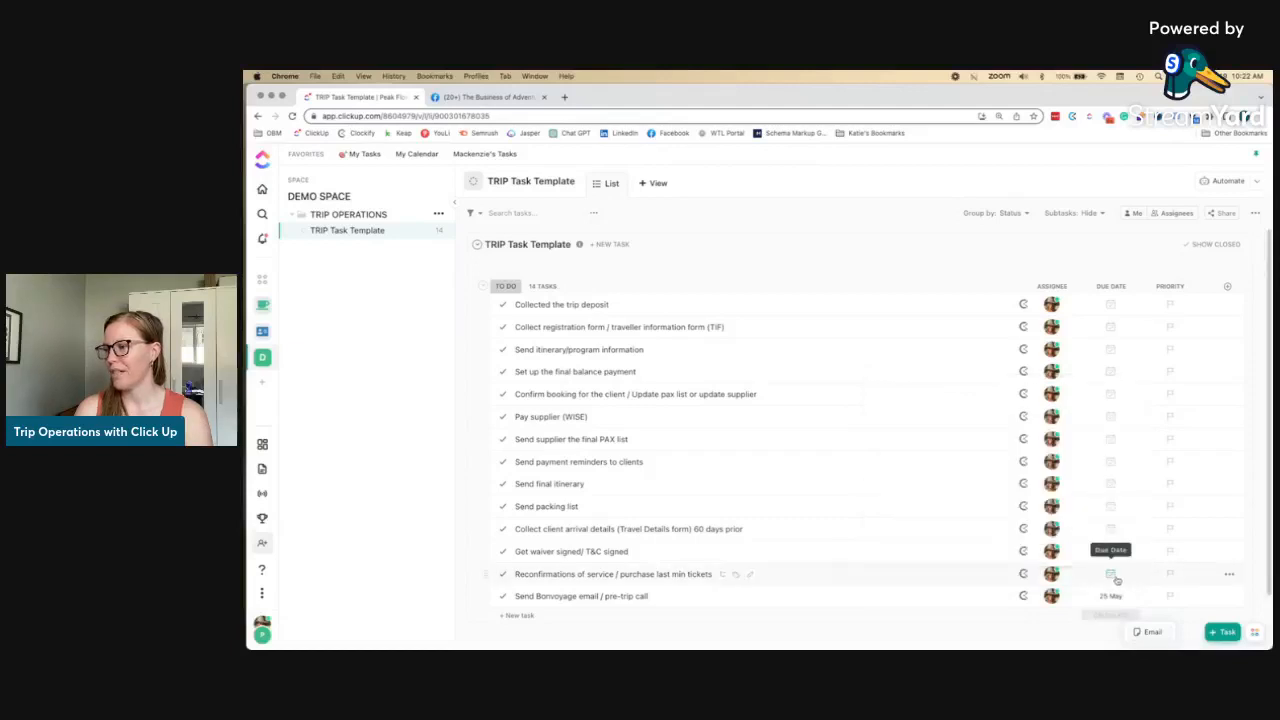
# - Set the due date of the "Reconfirmations of service / purchase last min tickets" task to 1 May 2023
pyautogui.click(1110, 575)
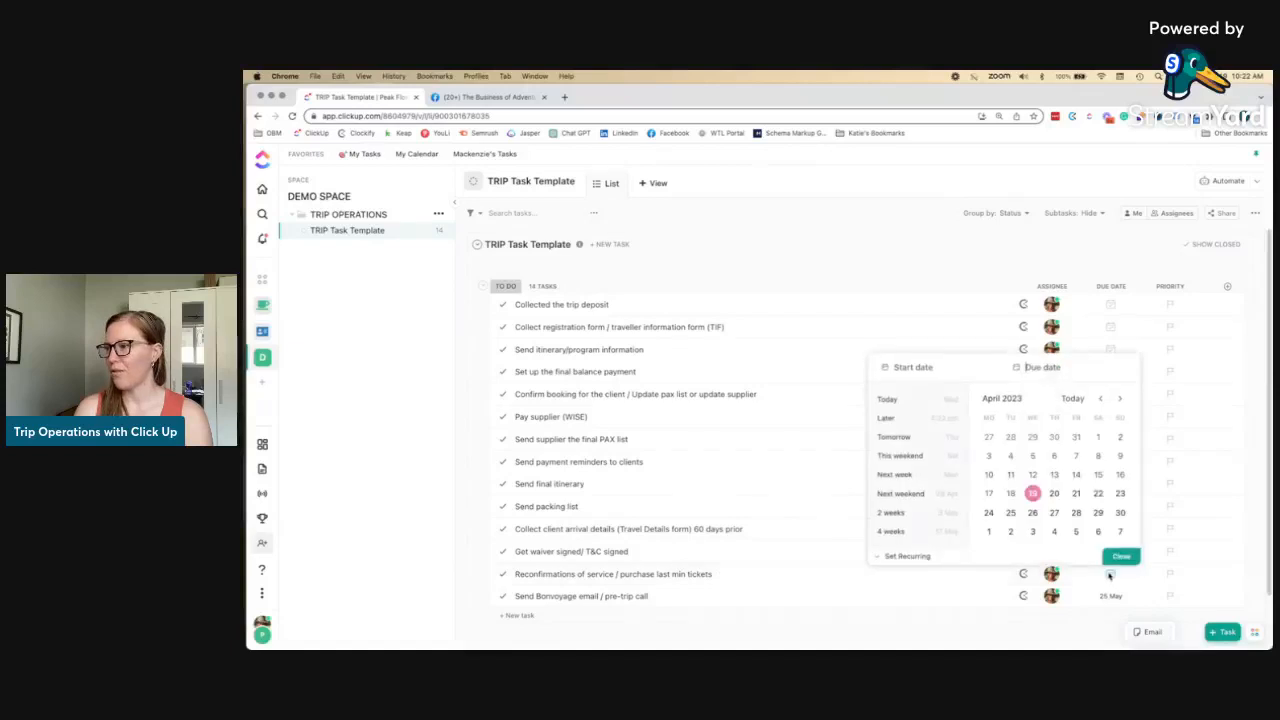
pyautogui.click(989, 531)
pyautogui.click(1121, 557)
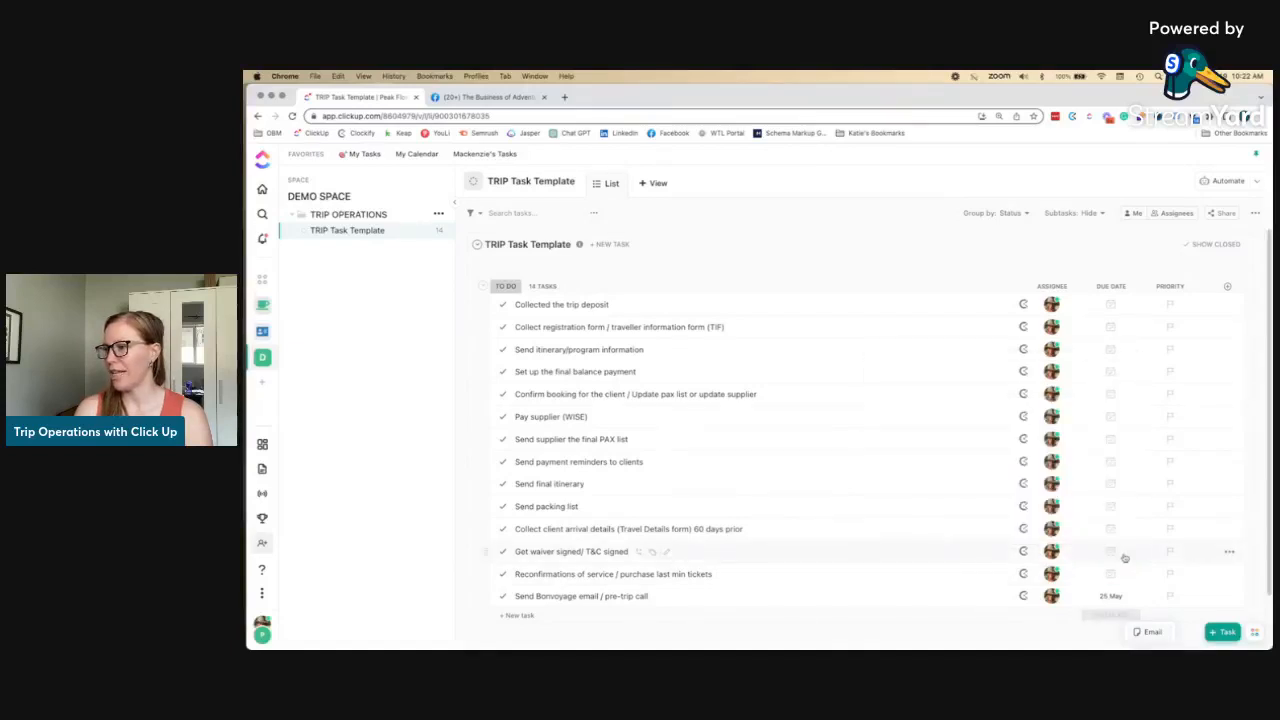
# - Set the due date of "Get waiver signed/ T&C signed" to 1 May 2023 and of the client arrival details task to 1 April 2023
pyautogui.click(1111, 552)
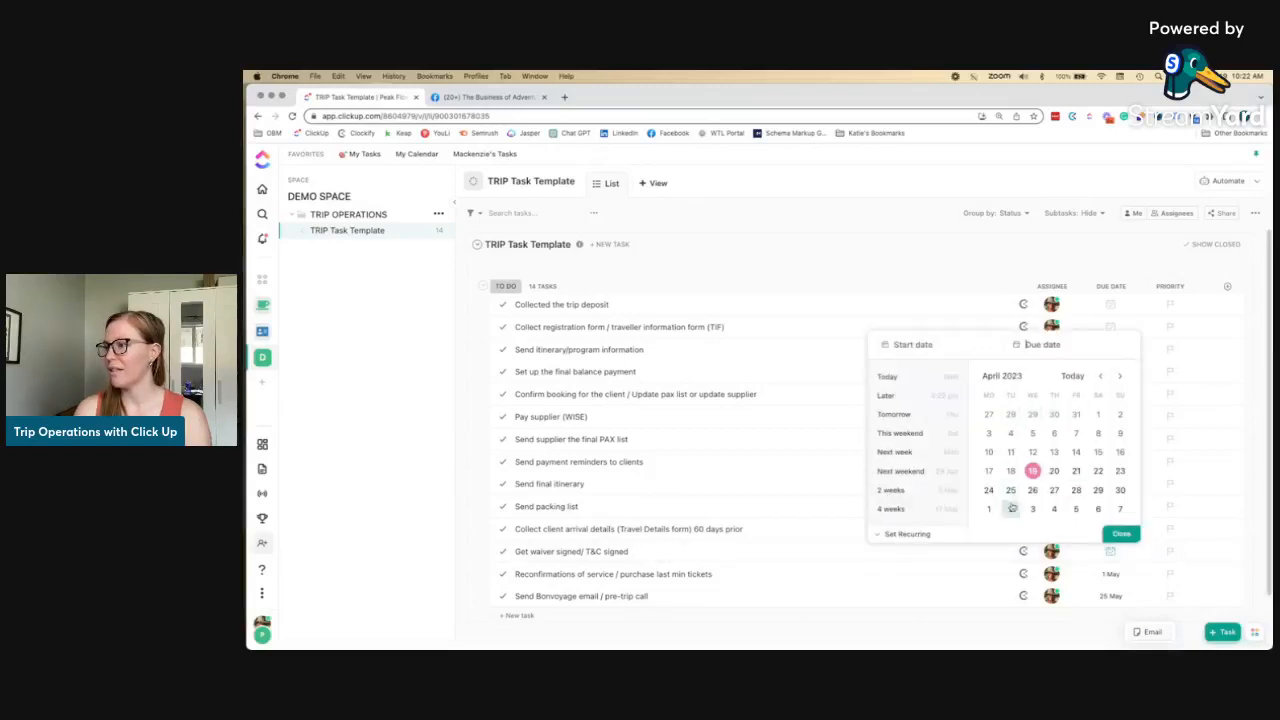
pyautogui.click(1096, 416)
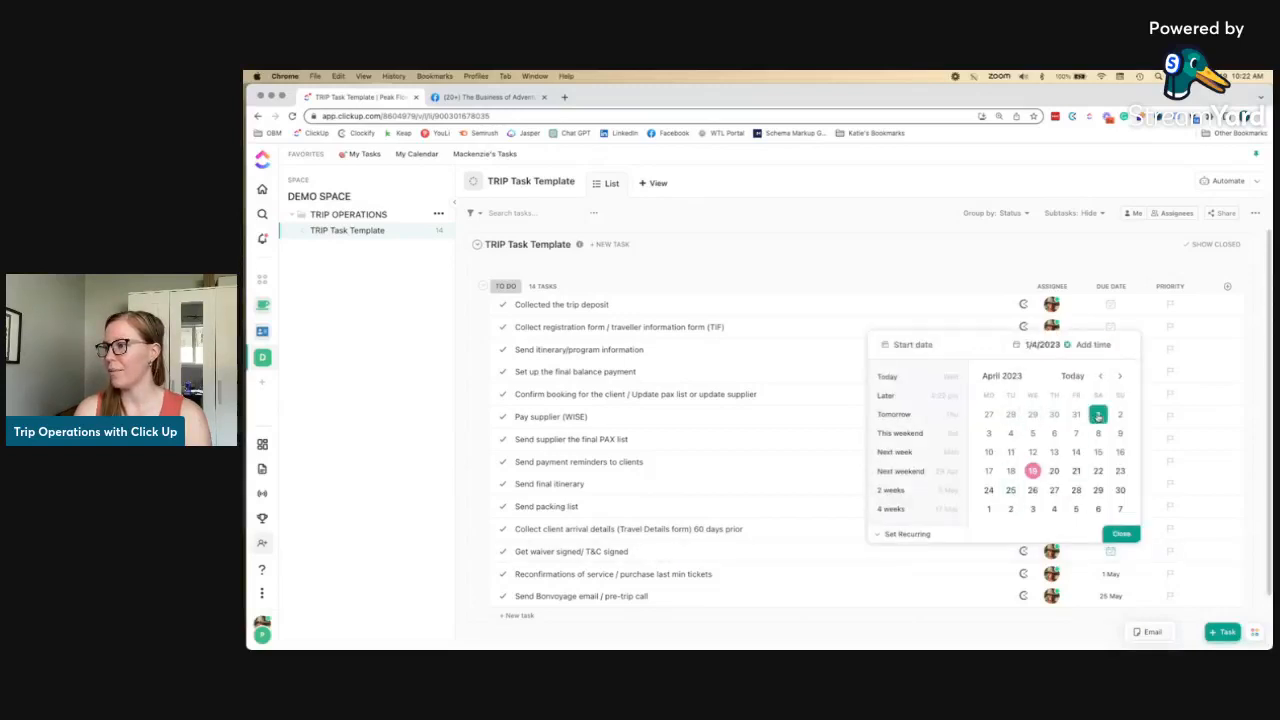
pyautogui.click(990, 511)
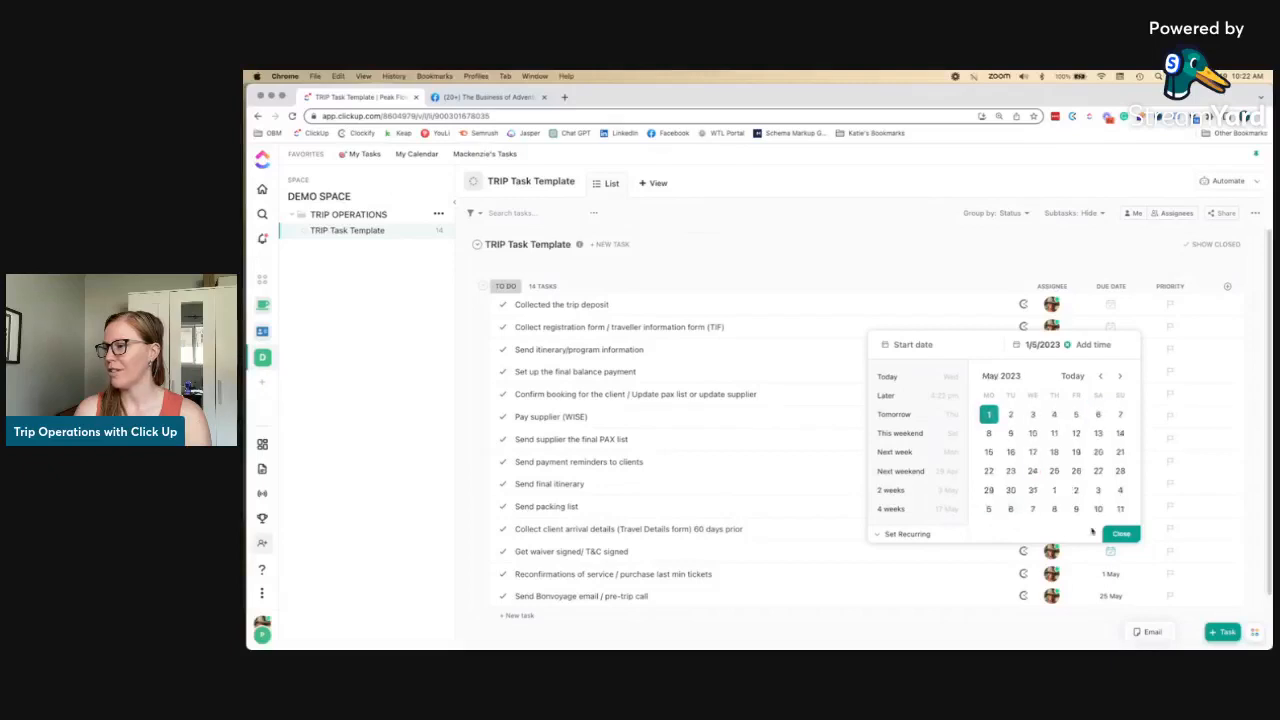
pyautogui.click(1121, 534)
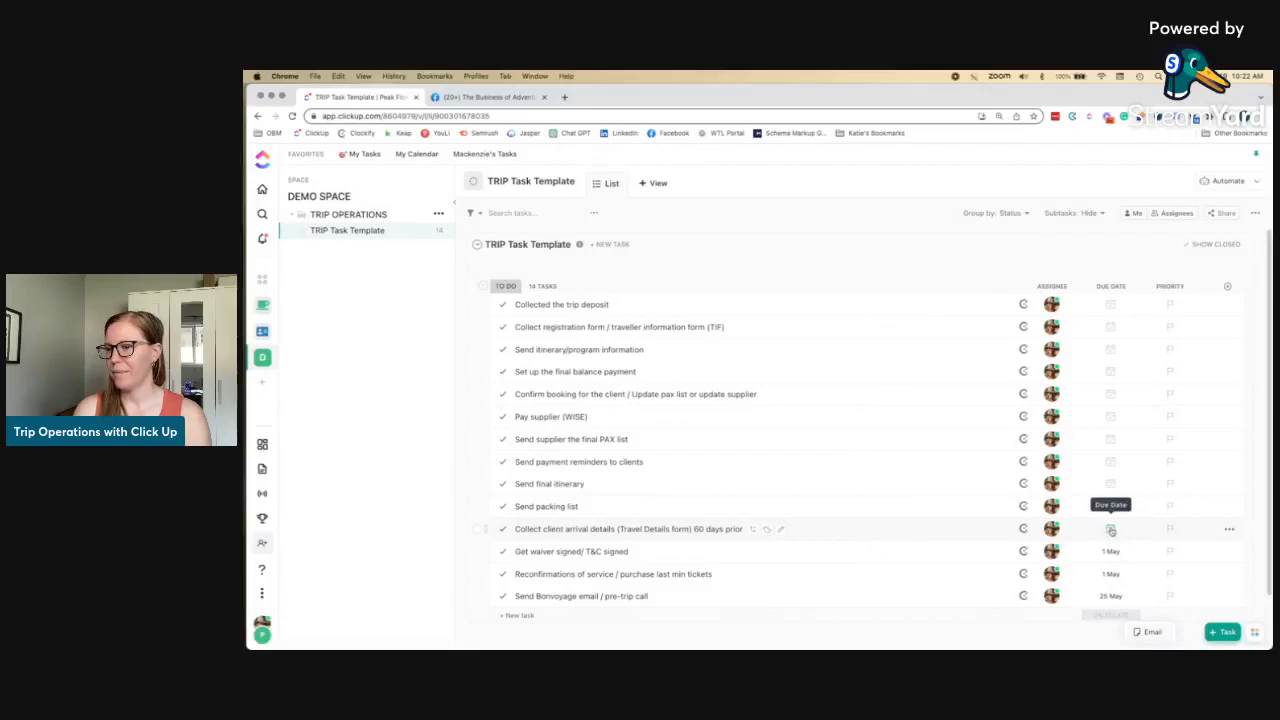
pyautogui.click(1111, 531)
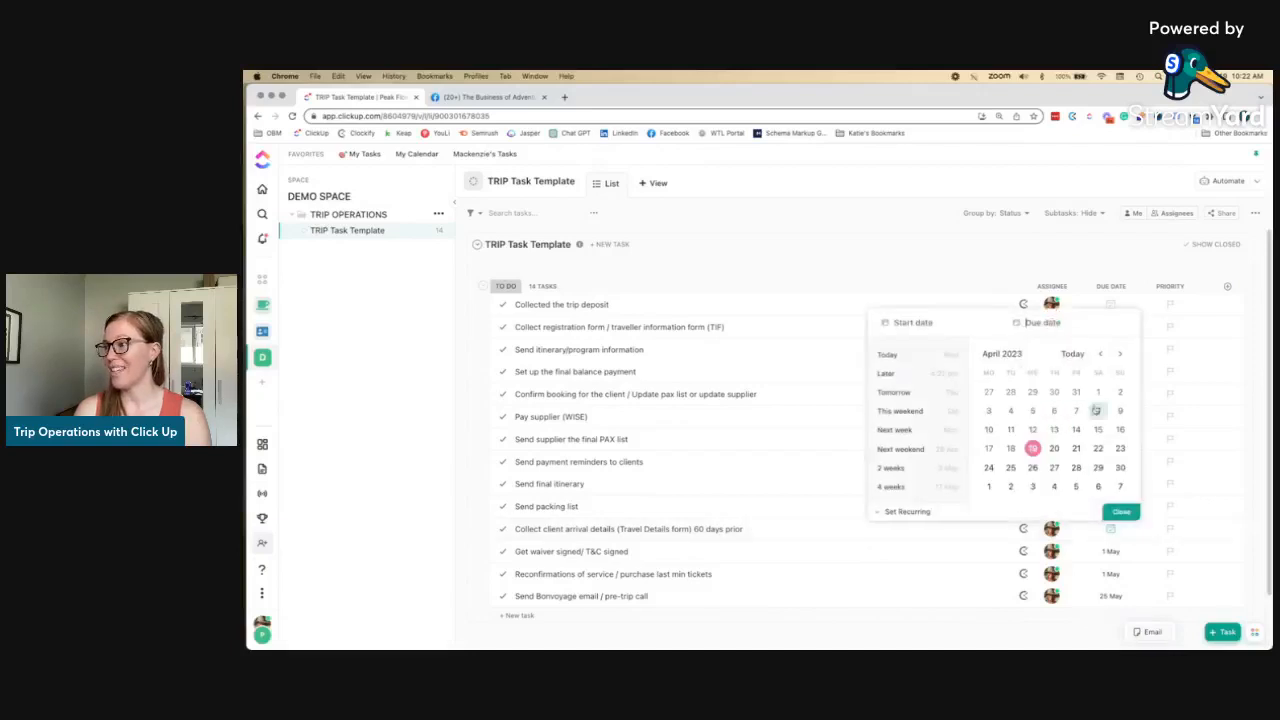
pyautogui.click(1120, 511)
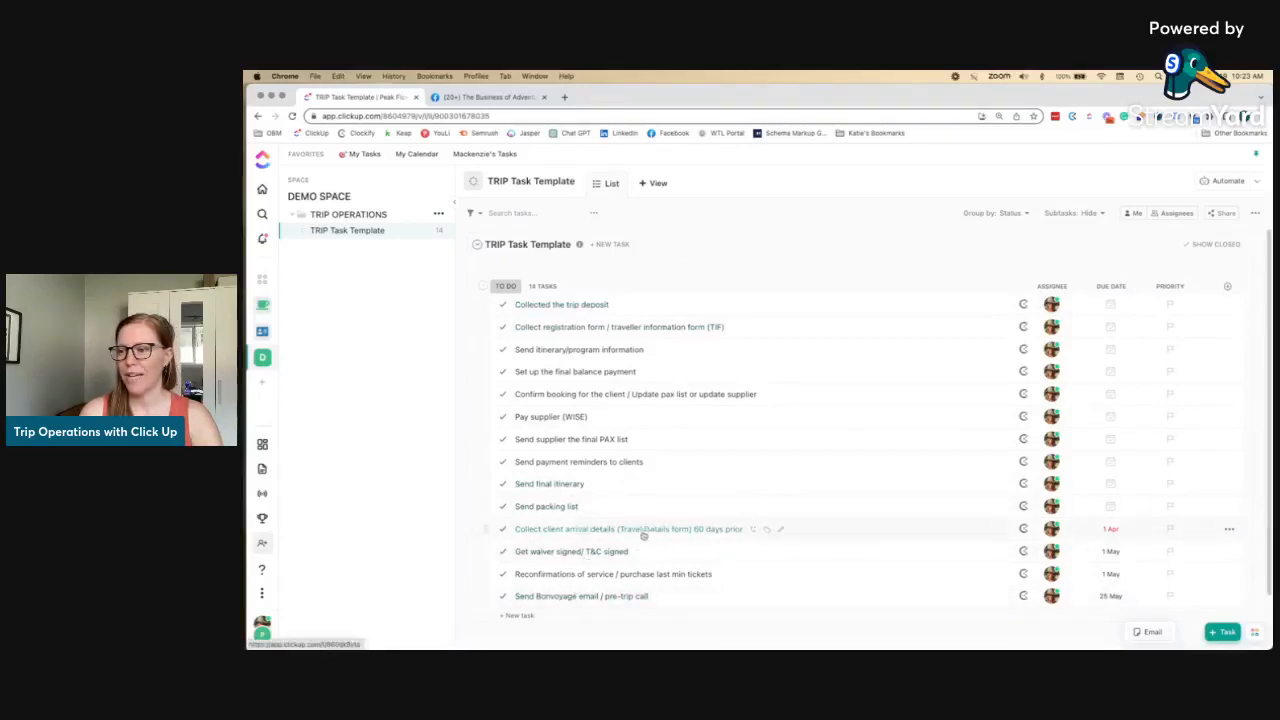
# - Add five subtasks, each titled with a client's first name, under the "Collect client arrival details (Travel Details form) 60 days prior" task
pyautogui.click(753, 530)
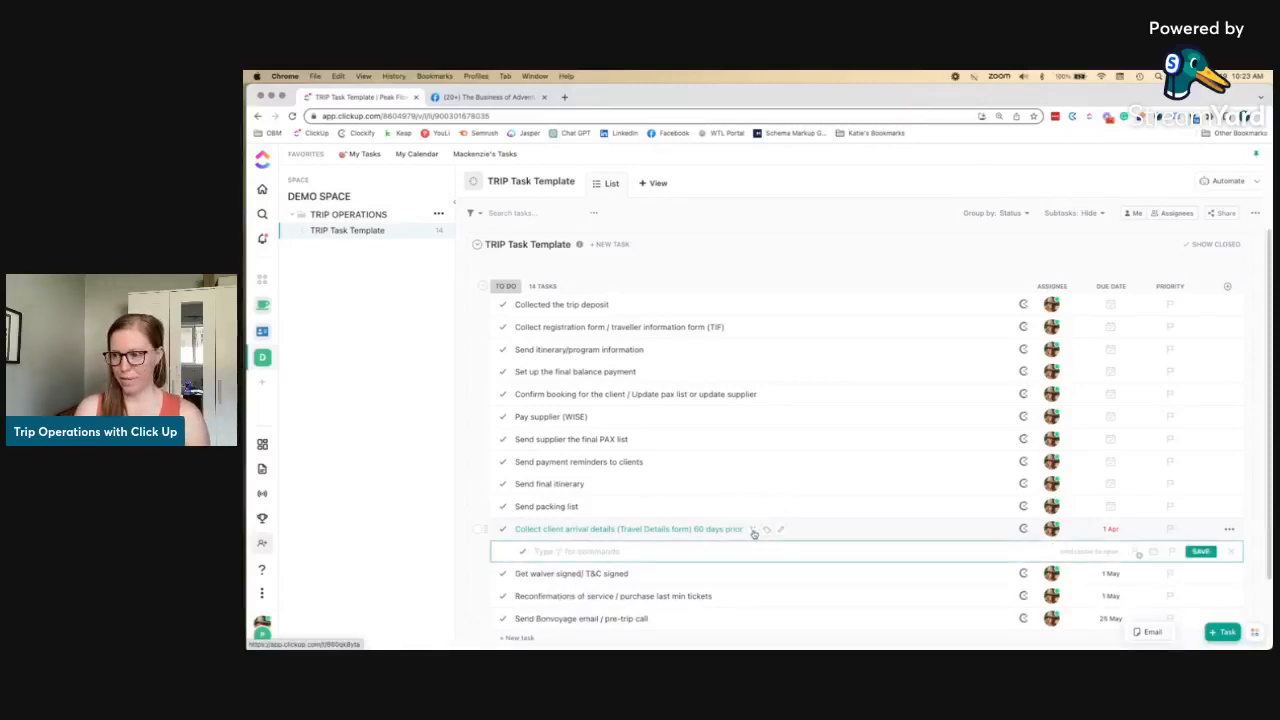
pyautogui.write('Katie')
pyautogui.press('Return')
pyautogui.write('Will')
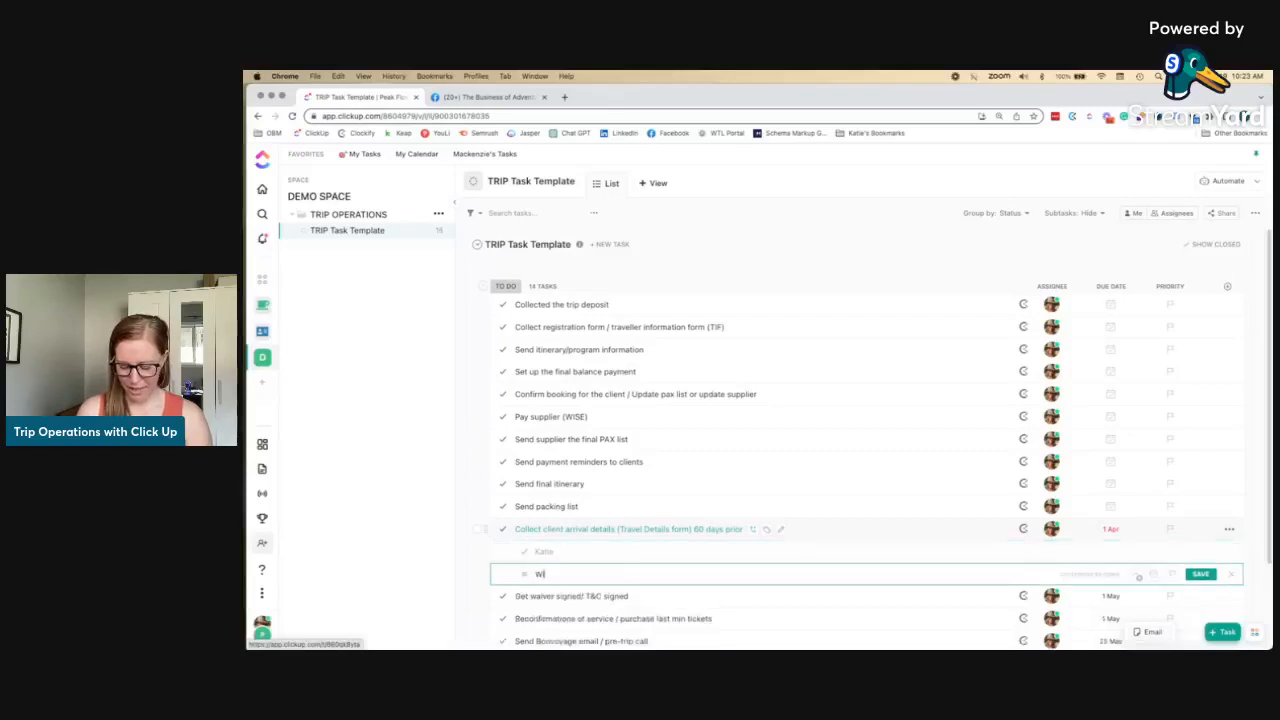
pyautogui.press('Return')
pyautogui.write('Mackenzie')
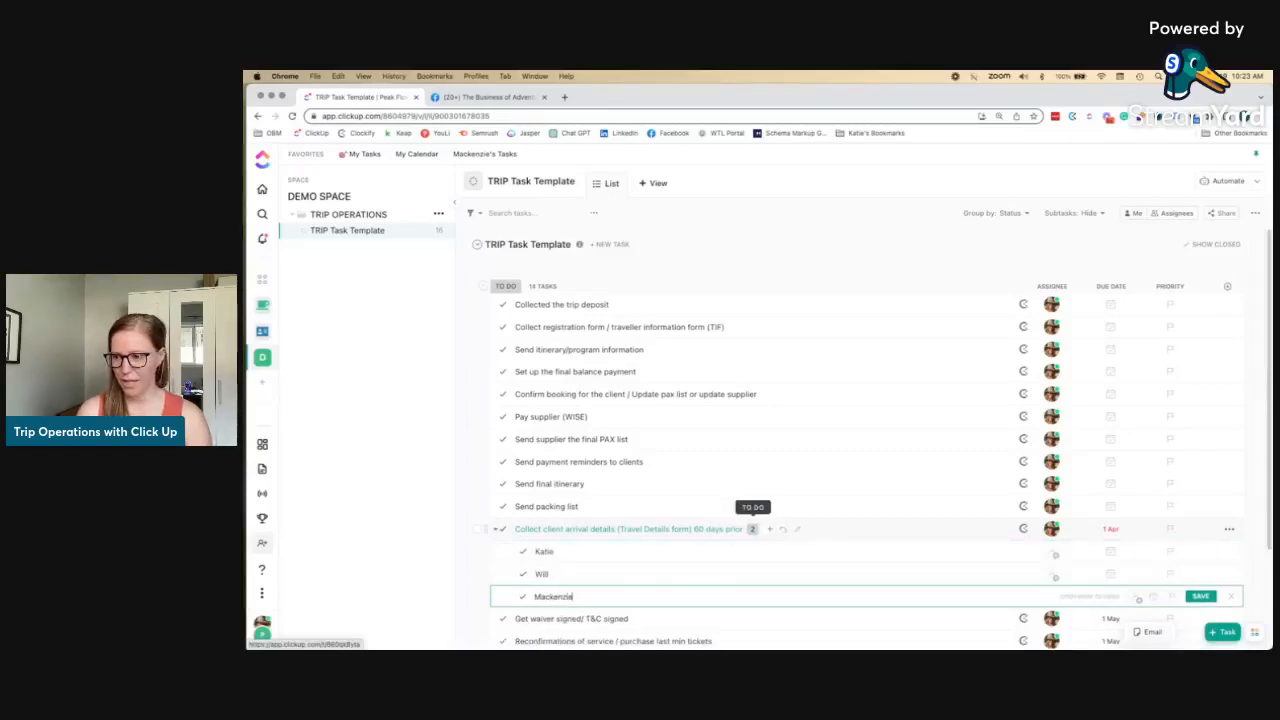
pyautogui.press('Return')
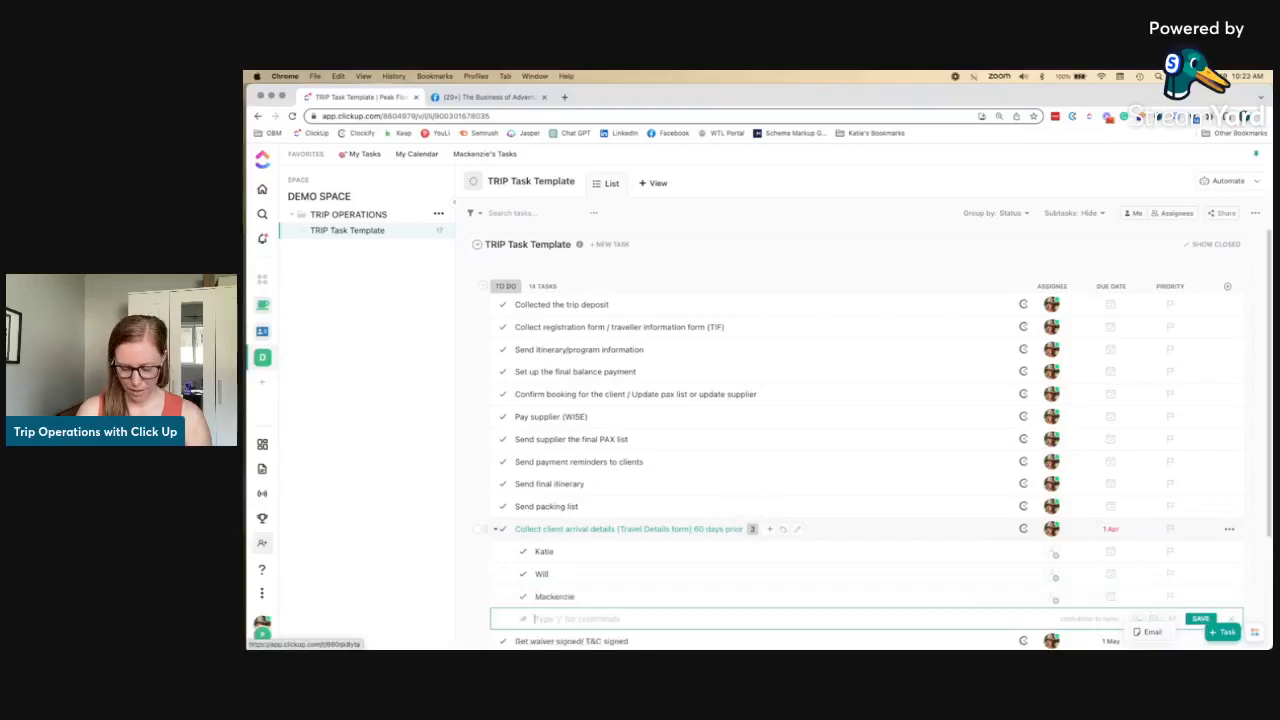
pyautogui.write('Bob')
pyautogui.press('Return')
pyautogui.write('Jane')
pyautogui.press('Return')
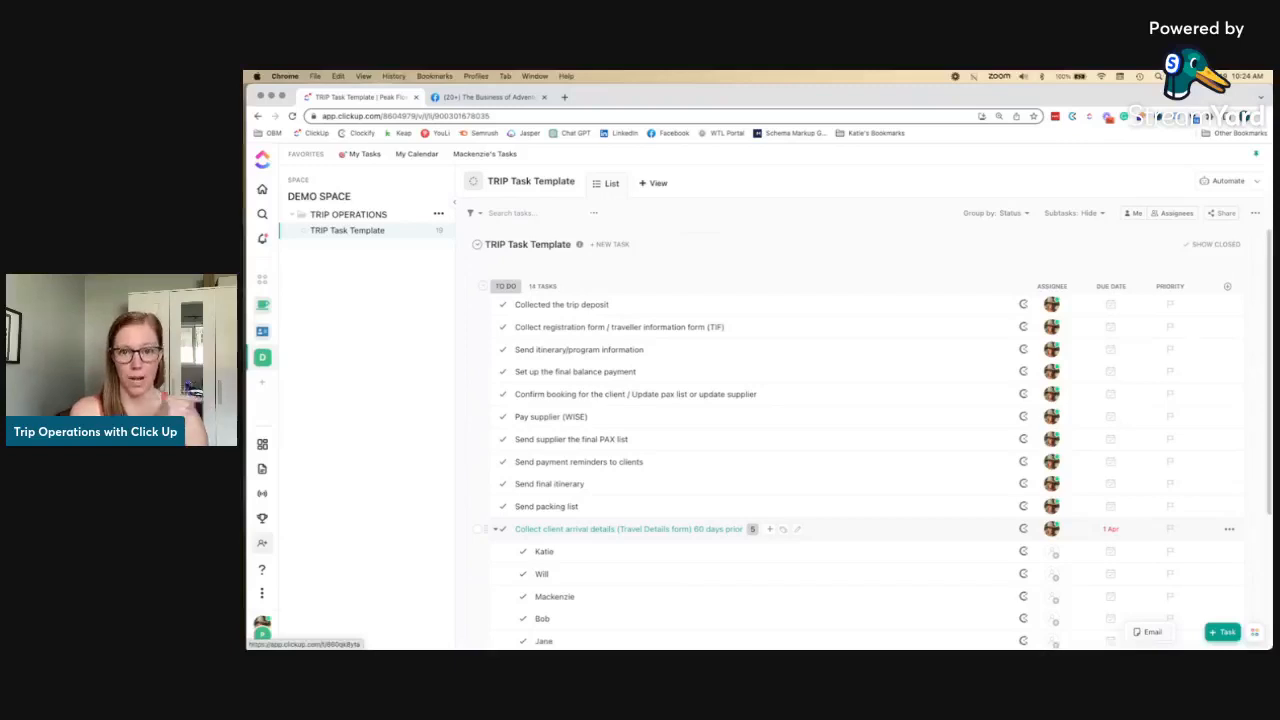
# - Assign all five client subtasks of the arrival details task in one bulk change to the teammate listed directly after Me
pyautogui.click(767, 529)
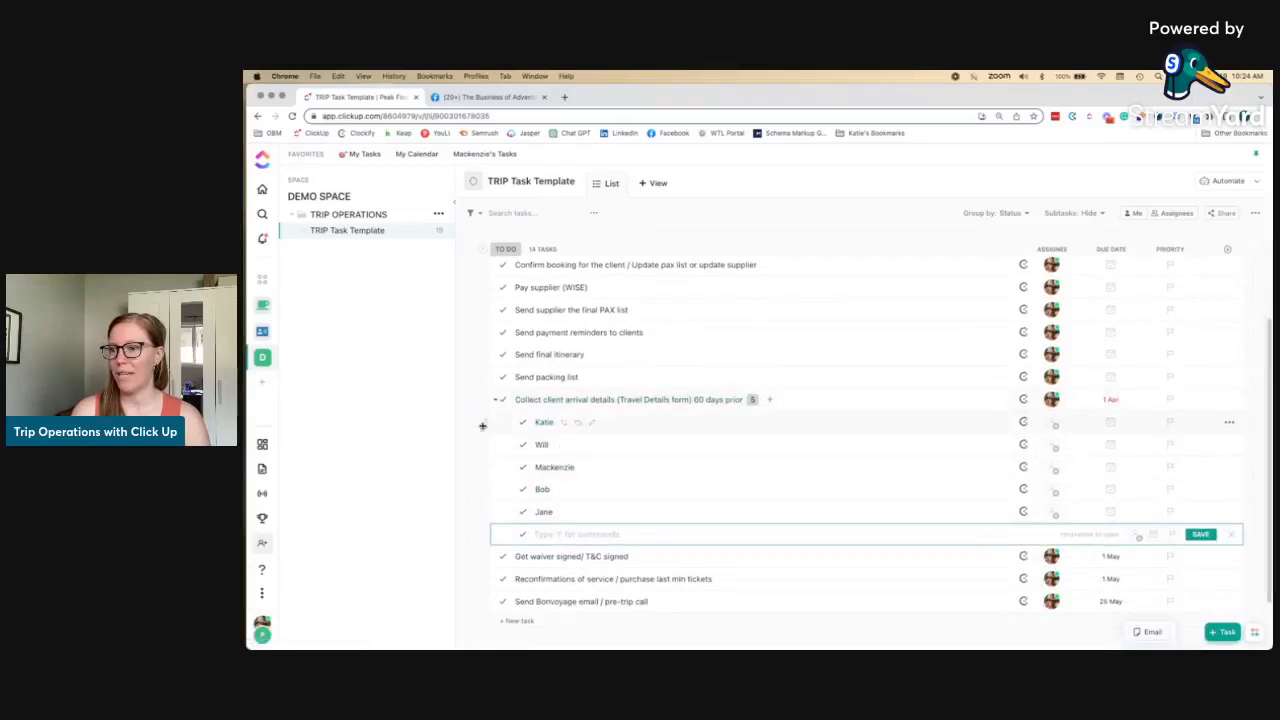
pyautogui.click(477, 423)
pyautogui.click(477, 444)
pyautogui.click(477, 467)
pyautogui.click(477, 489)
pyautogui.click(477, 512)
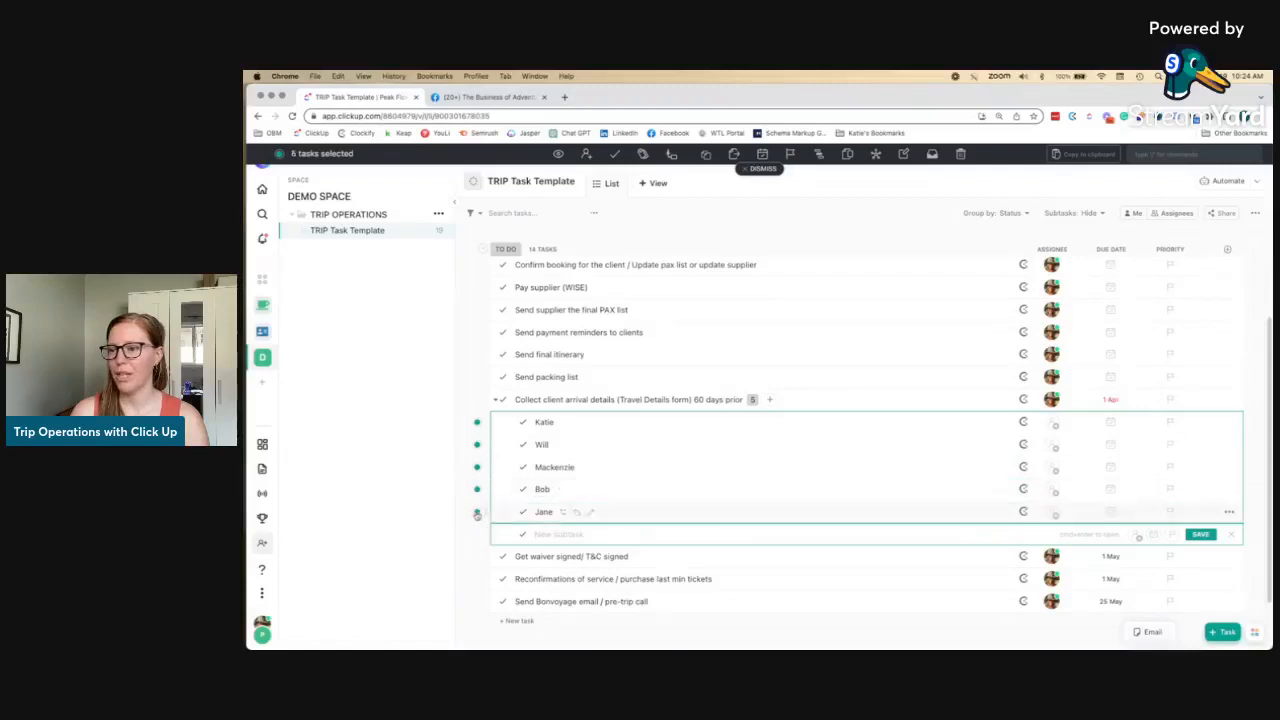
pyautogui.click(586, 154)
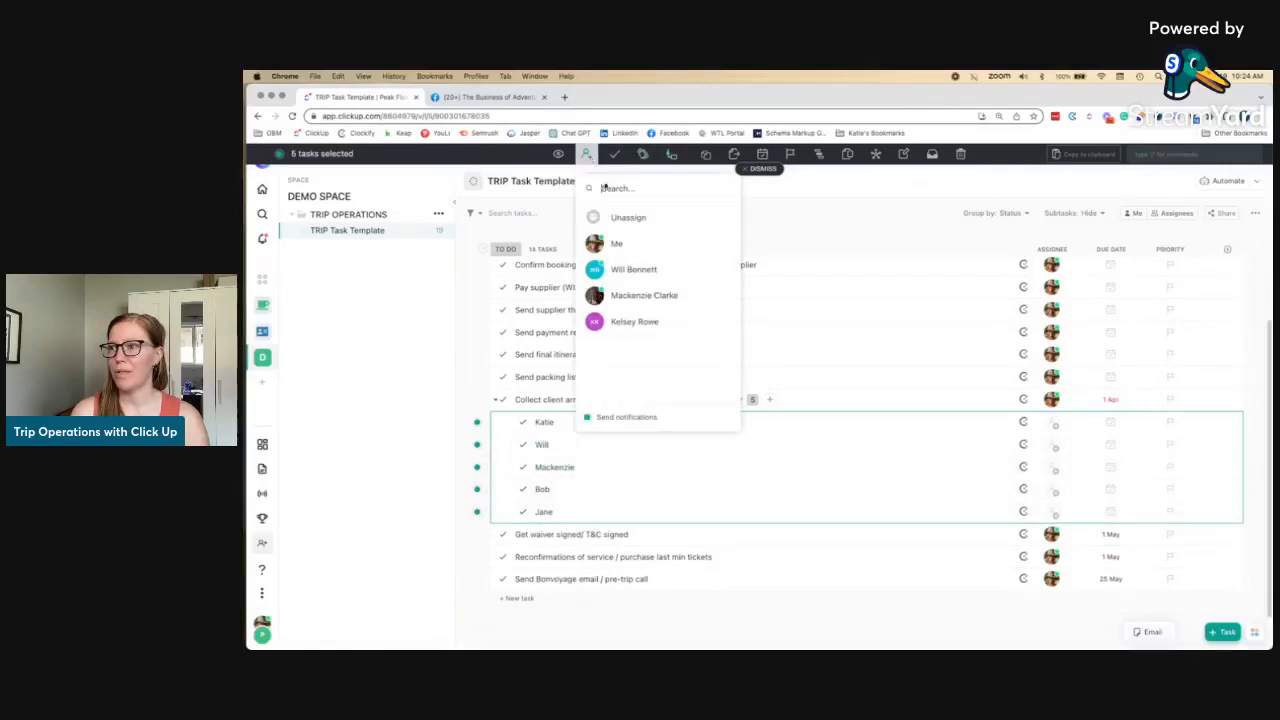
pyautogui.click(627, 270)
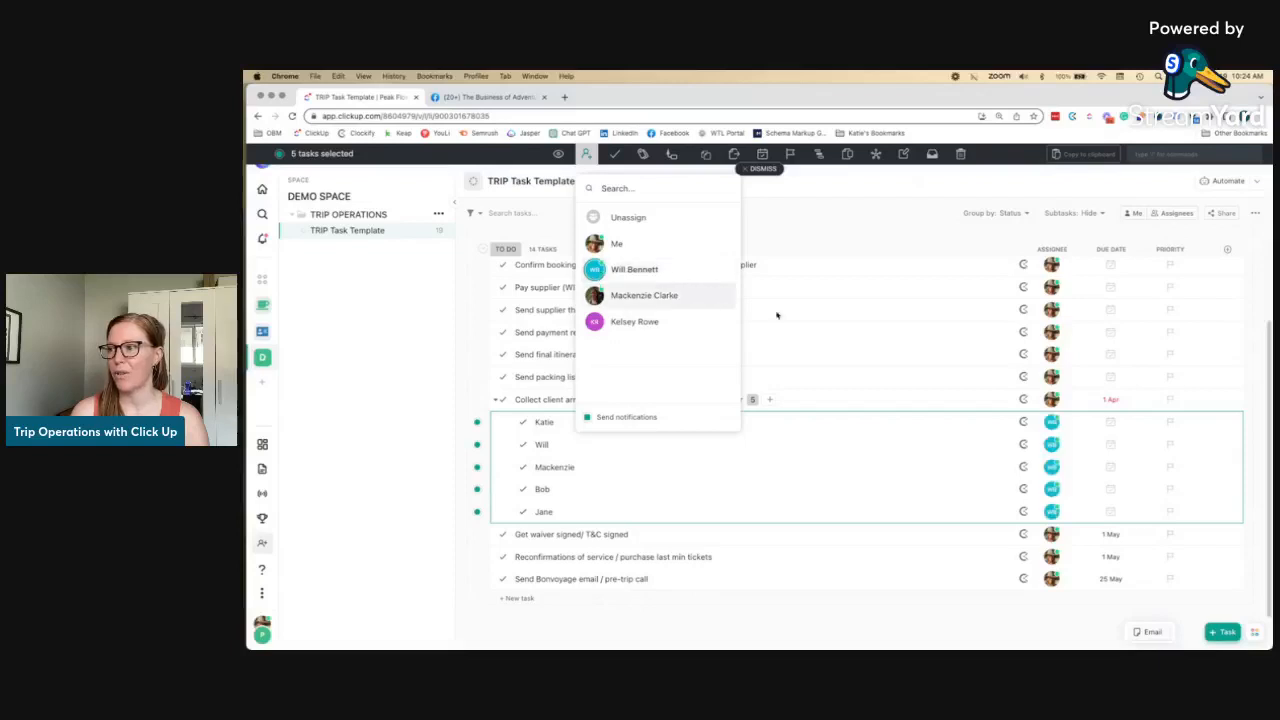
pyautogui.click(1054, 402)
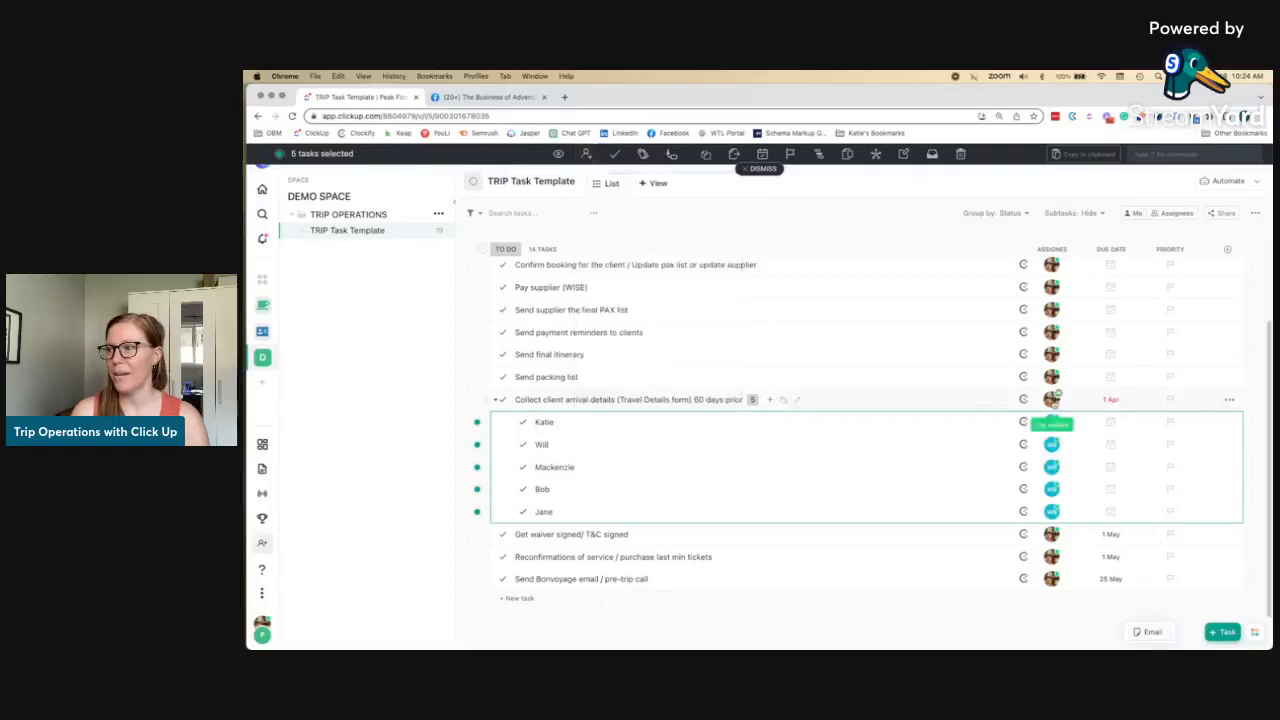
# - Add the subtasks' assignee as a second assignee on the client arrival details task, clear the bulk selection and collapse its subtasks
pyautogui.click(1054, 400)
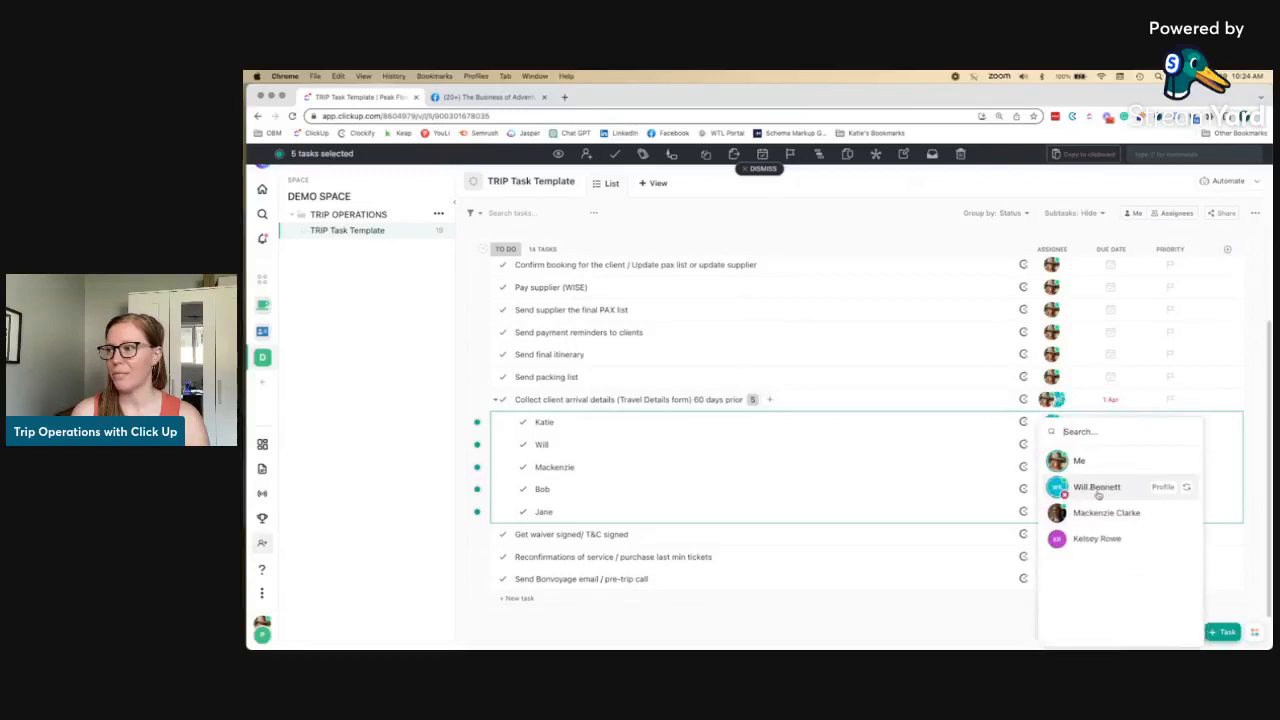
pyautogui.click(461, 381)
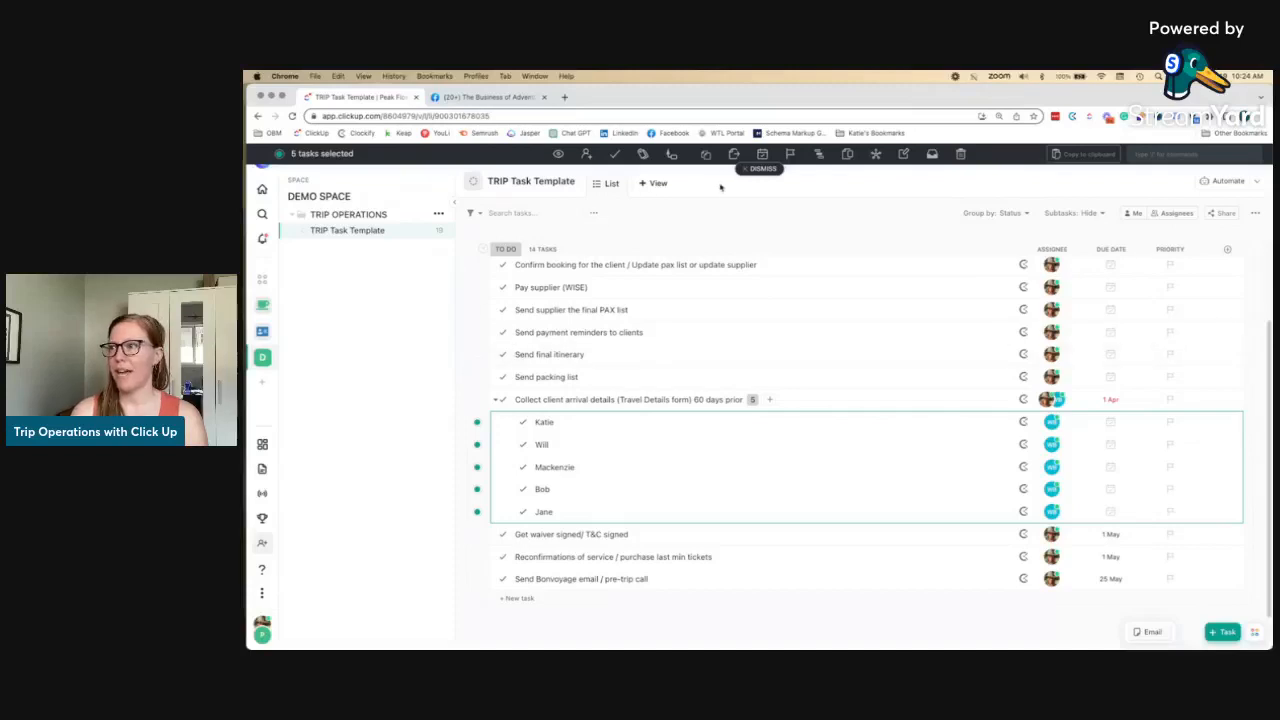
pyautogui.click(763, 168)
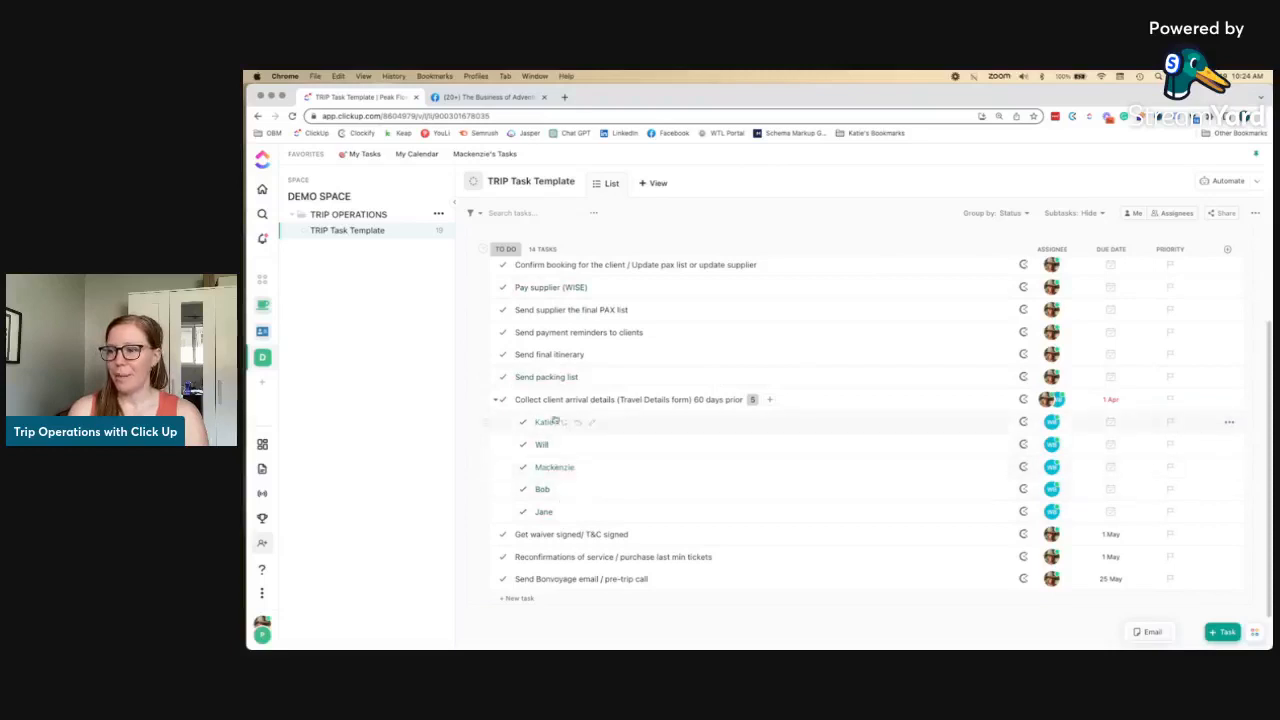
pyautogui.click(495, 400)
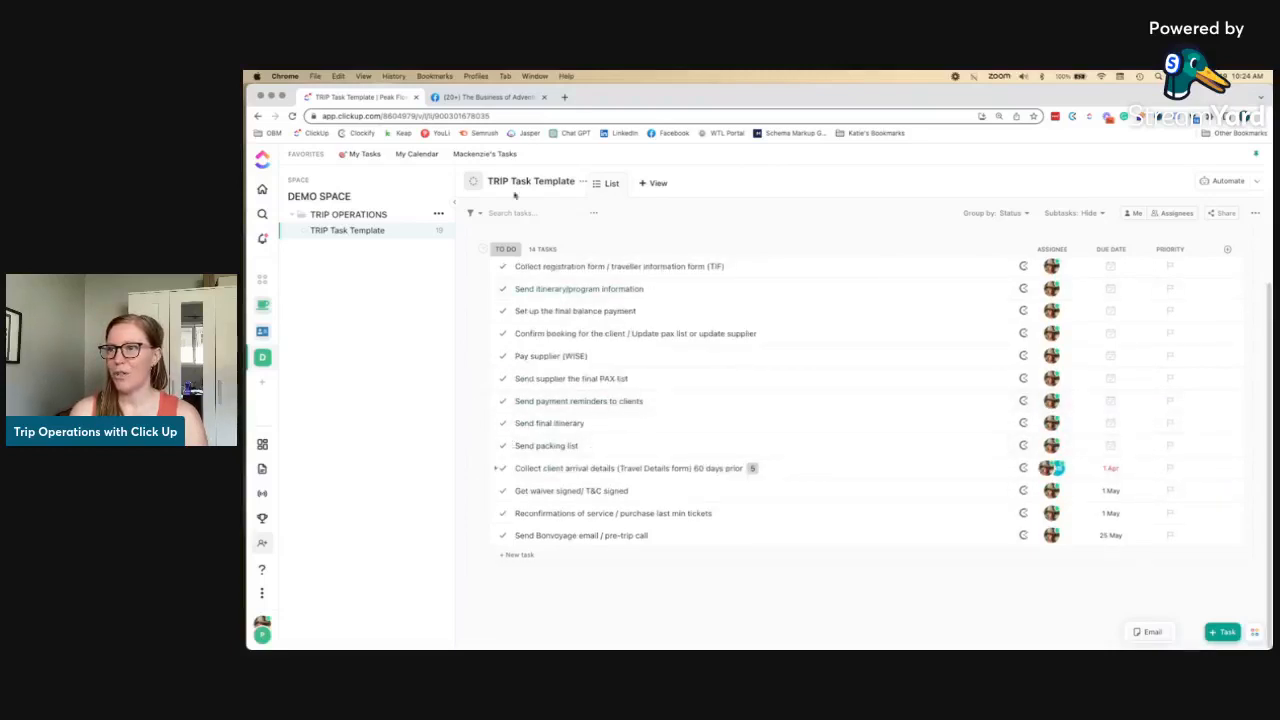
pyautogui.click(583, 184)
pyautogui.click(583, 184)
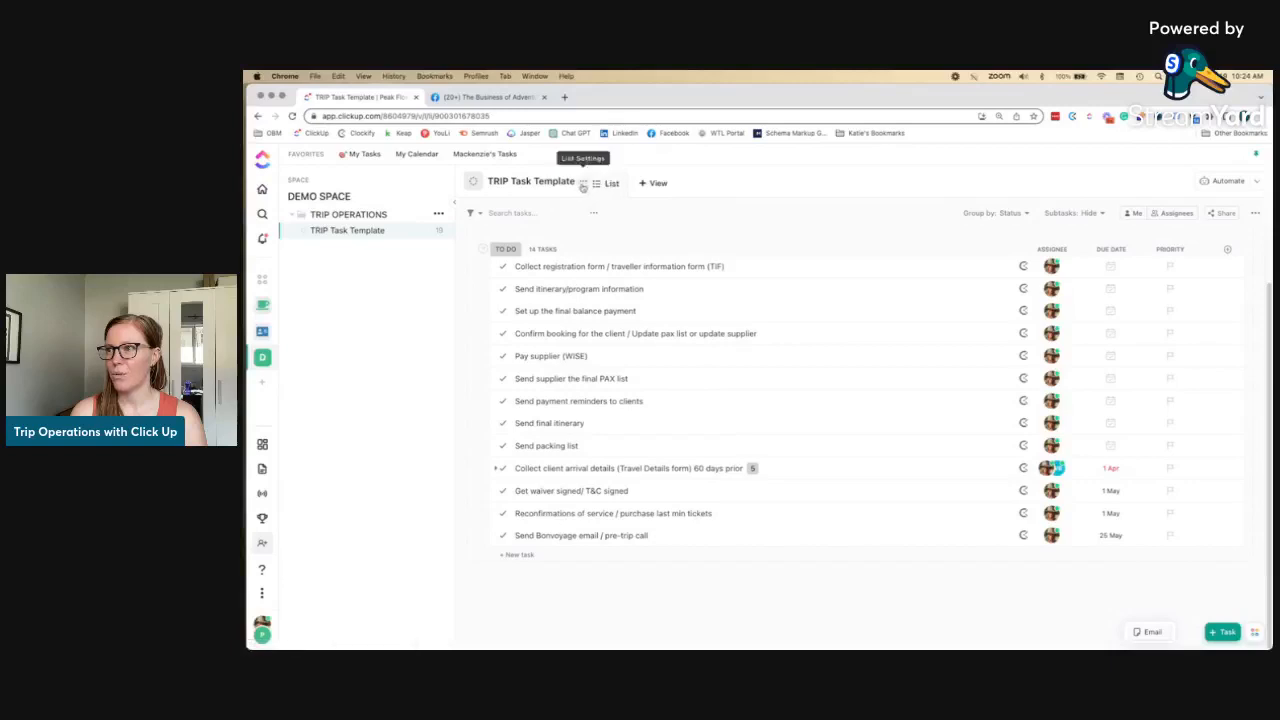
pyautogui.click(583, 185)
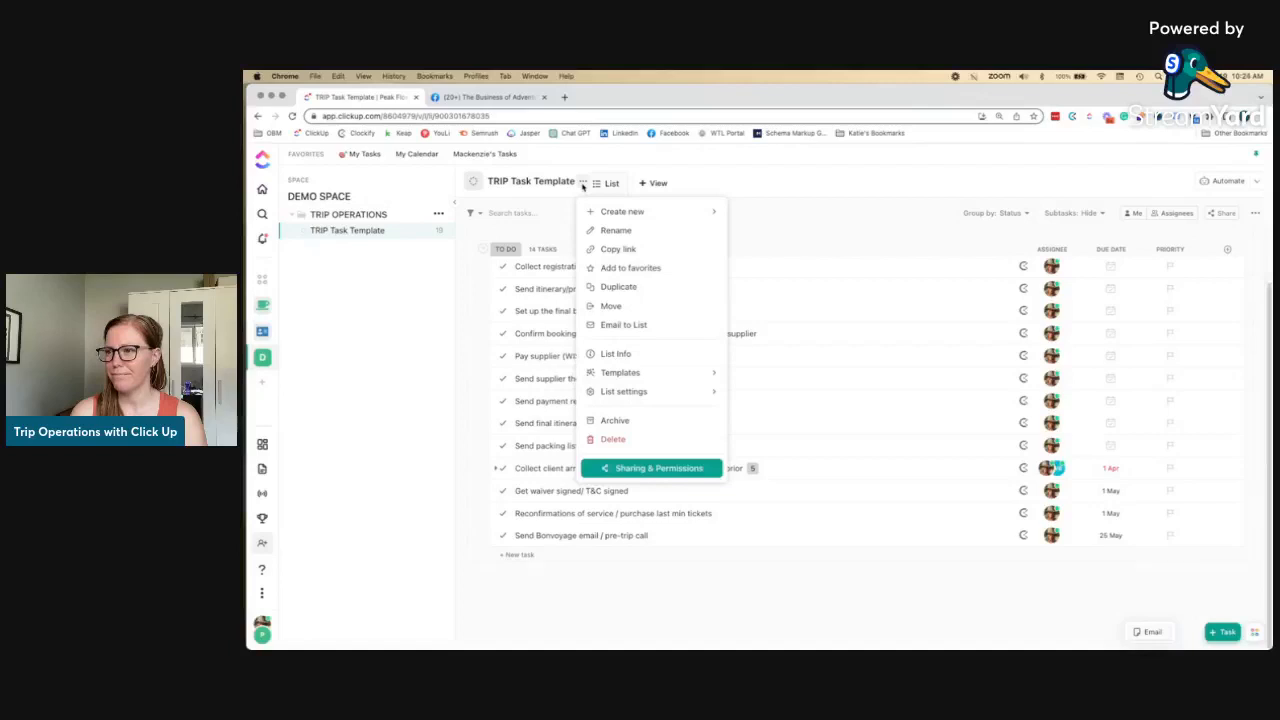
pyautogui.moveTo(626, 392)
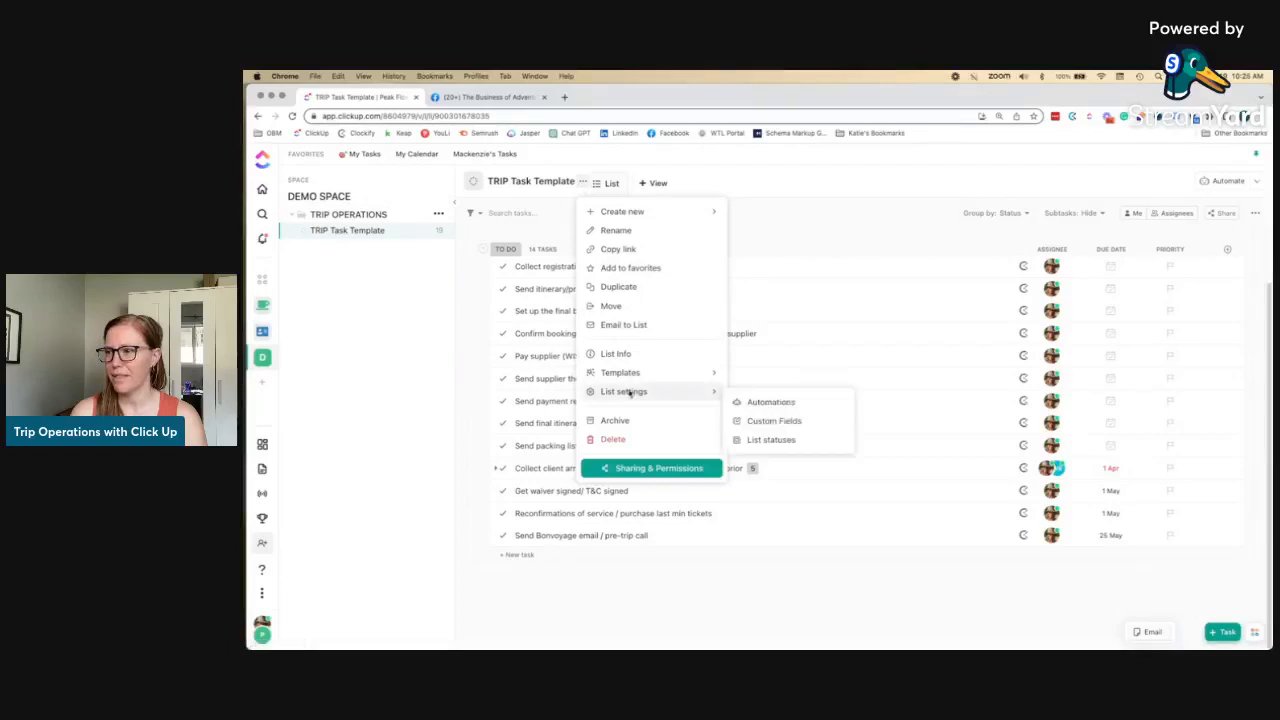
pyautogui.click(604, 184)
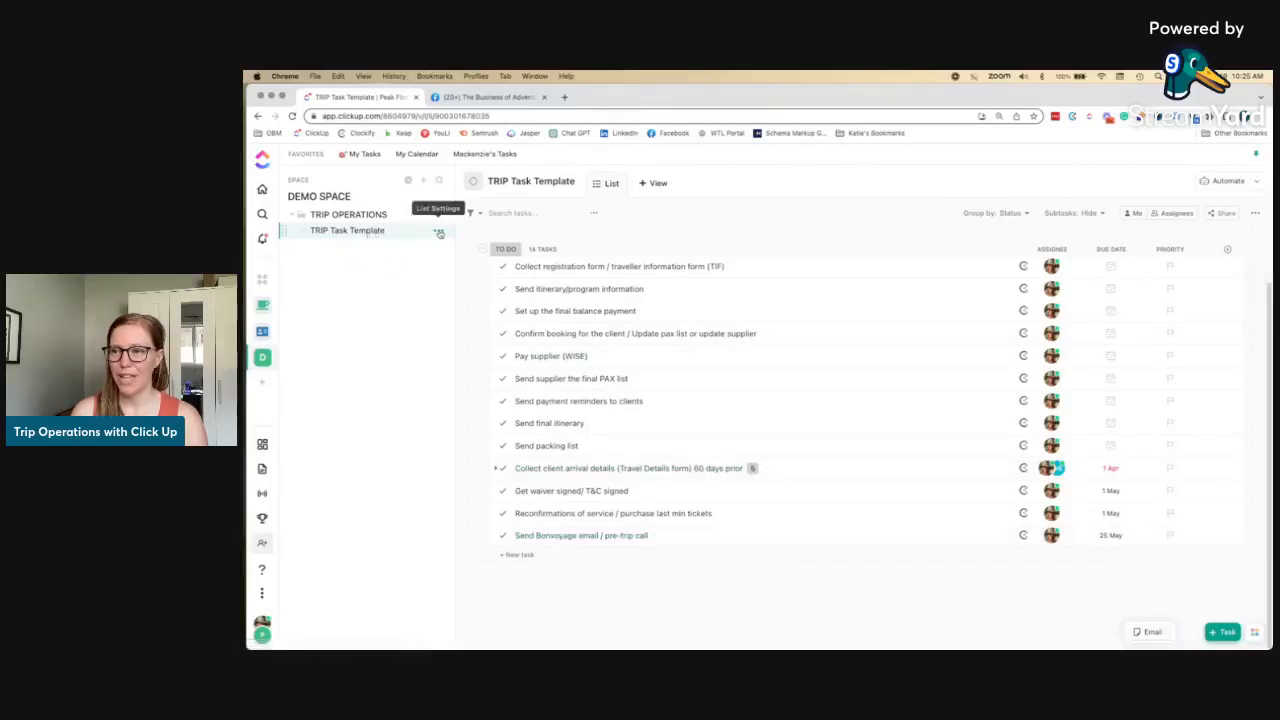
# - Duplicate the TRIP Task Template list into the TRIP OPERATIONS folder, copying everything without archived tasks, and refresh the page
pyautogui.click(439, 232)
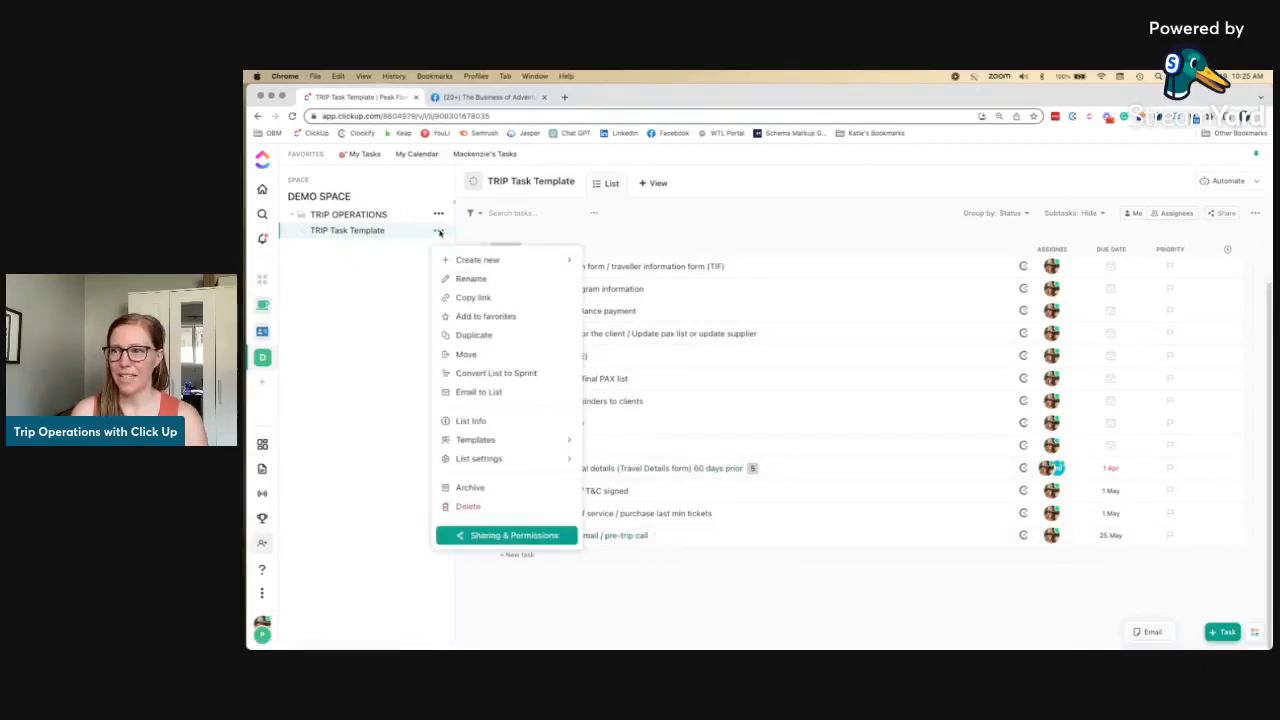
pyautogui.click(476, 336)
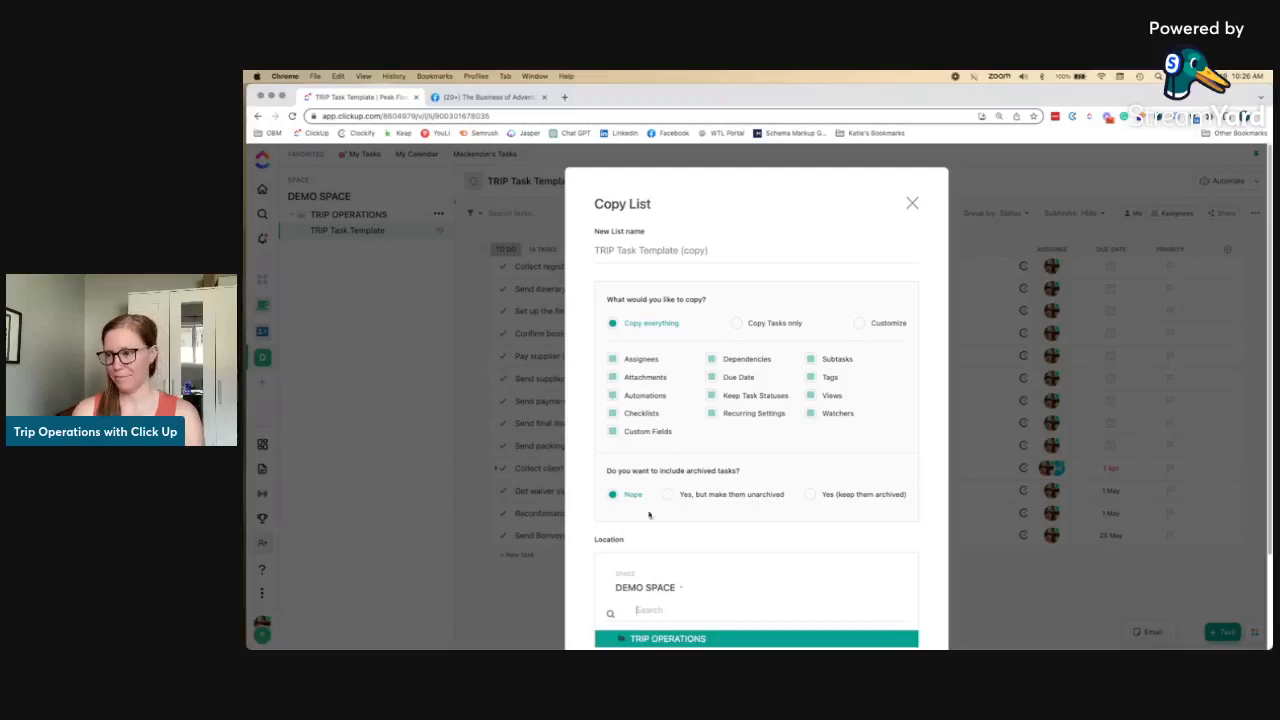
pyautogui.scroll(-2, 789, 529)
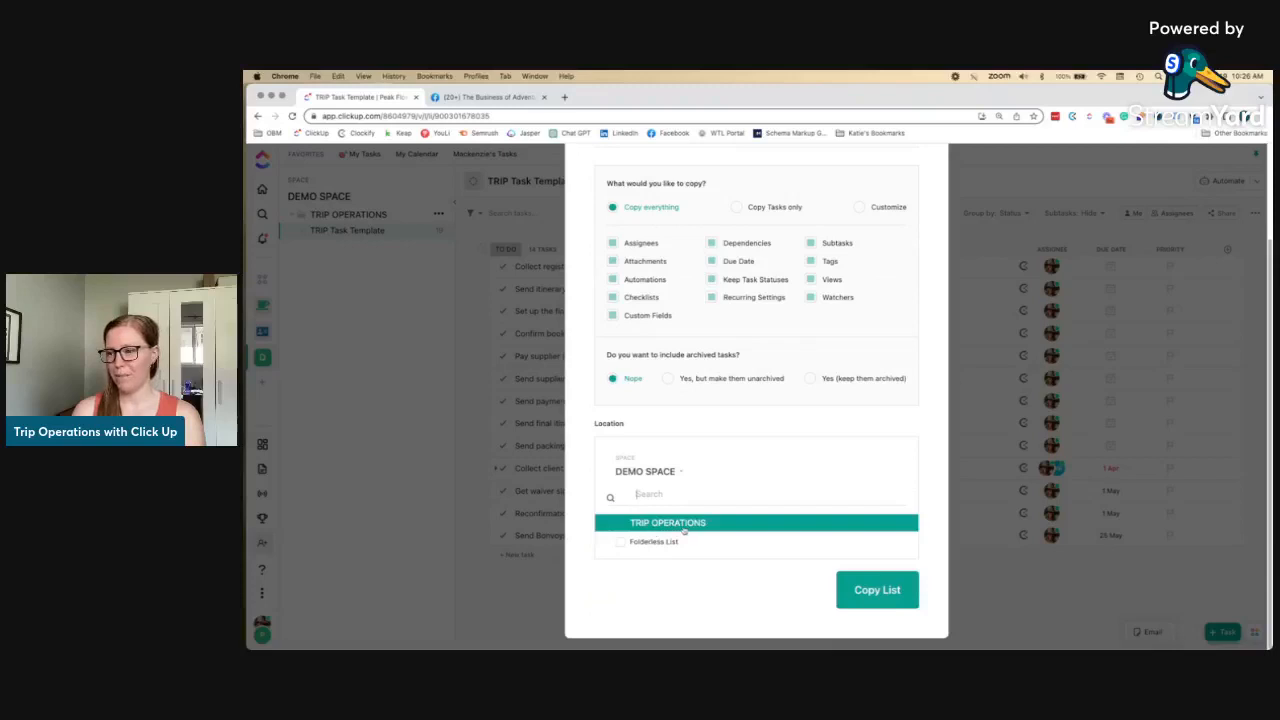
pyautogui.click(887, 597)
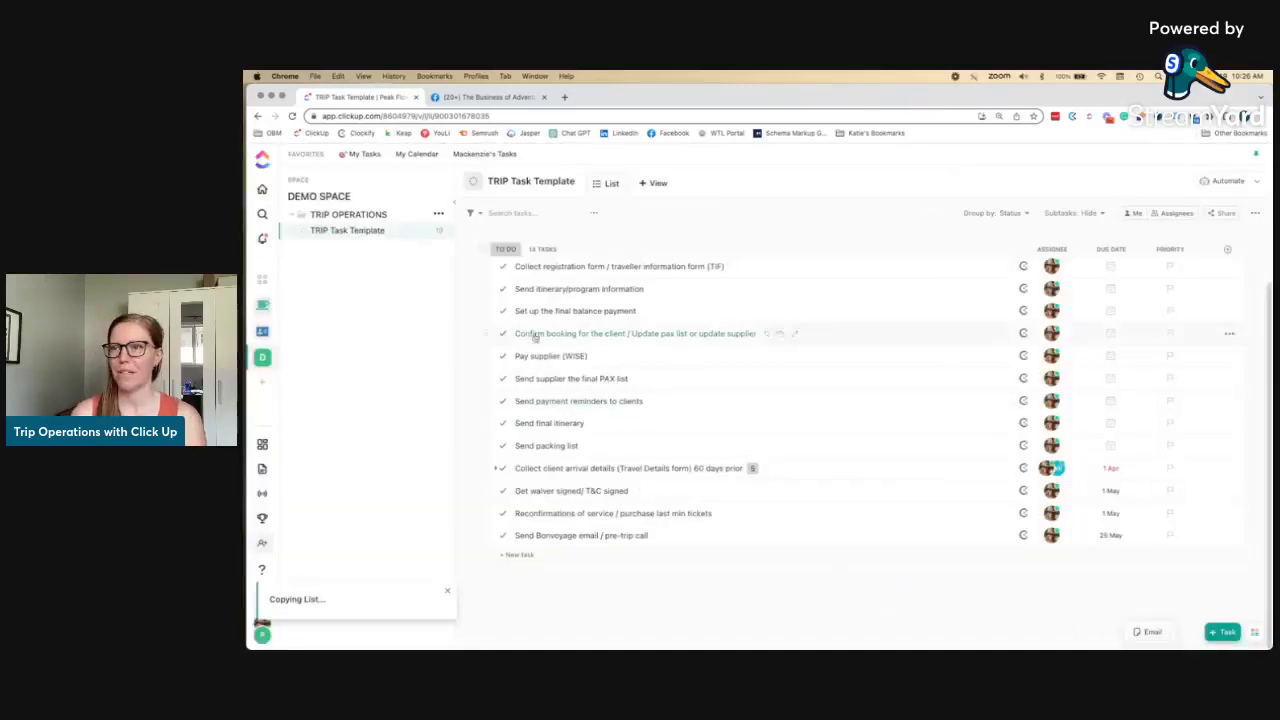
pyautogui.click(292, 217)
pyautogui.click(292, 217)
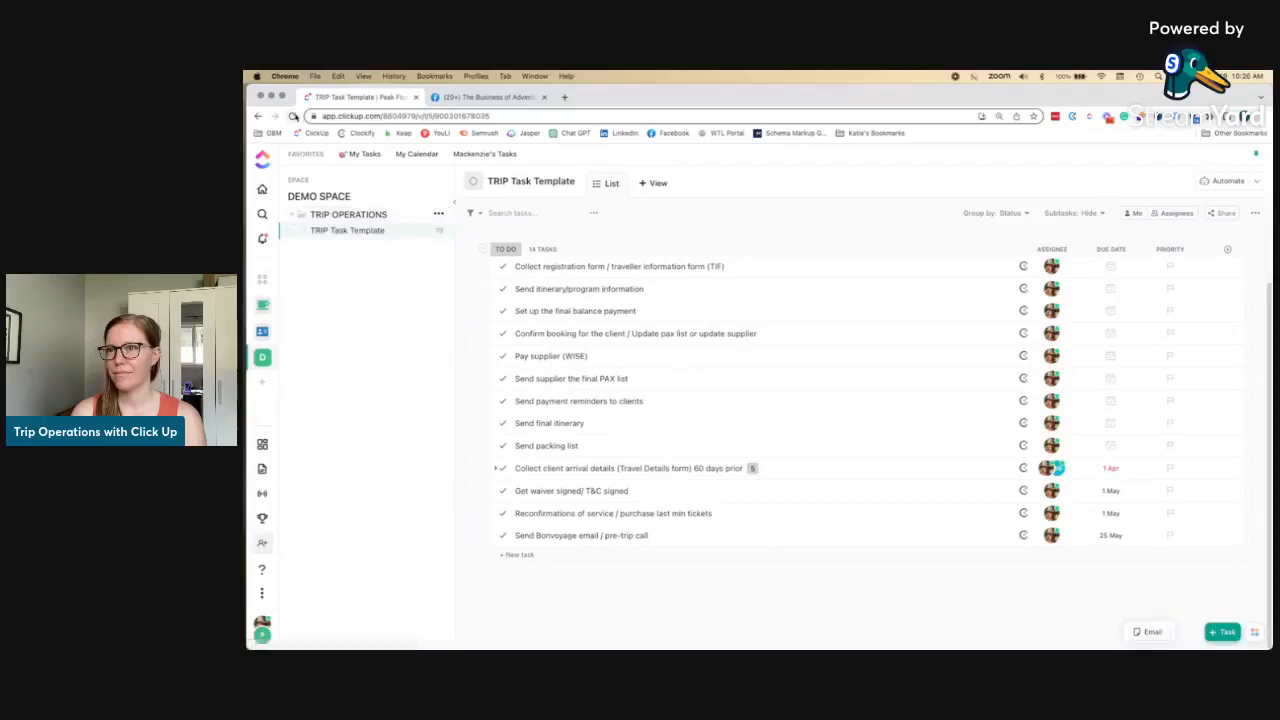
pyautogui.click(293, 116)
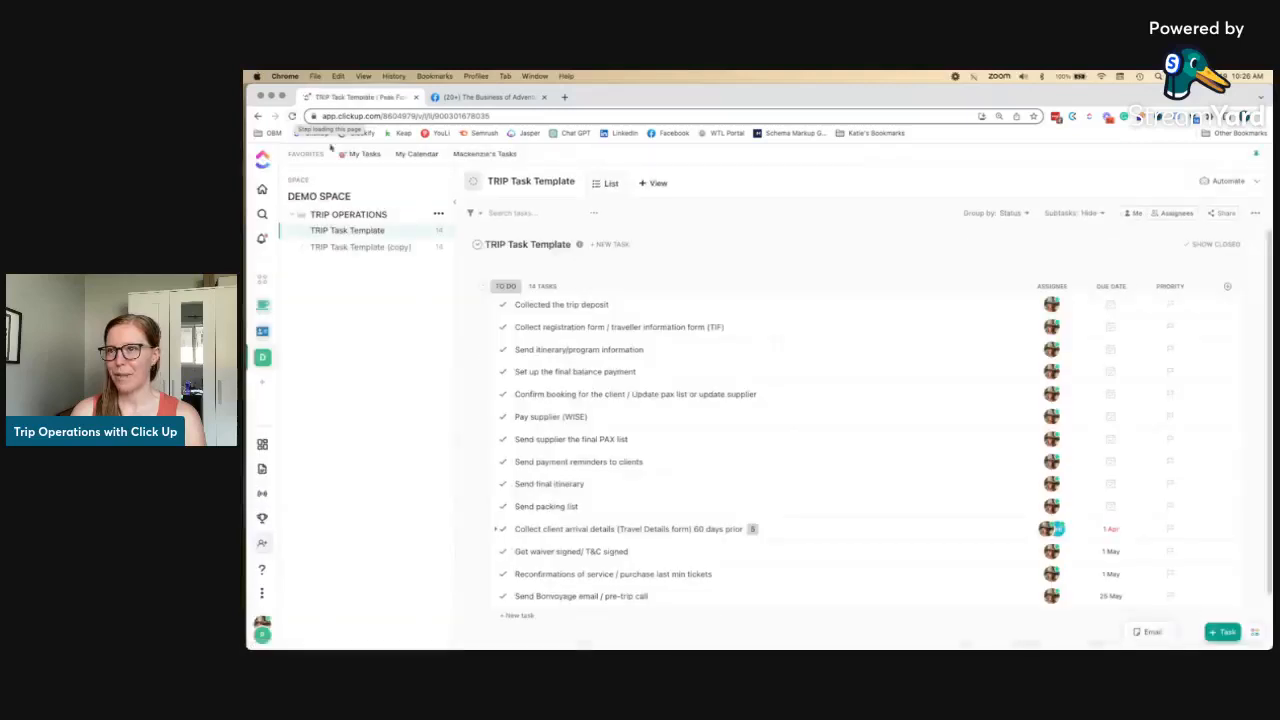
# - Rename the copied list as "TRIP - Nepal OCT 2023" and open it
pyautogui.click(439, 247)
pyautogui.click(483, 296)
pyautogui.press('BackSpace')
pyautogui.press('BackSpace')
pyautogui.press('BackSpace')
pyautogui.press('BackSpace')
pyautogui.press('BackSpace')
pyautogui.press('BackSpace')
pyautogui.press('BackSpace')
pyautogui.press('BackSpace')
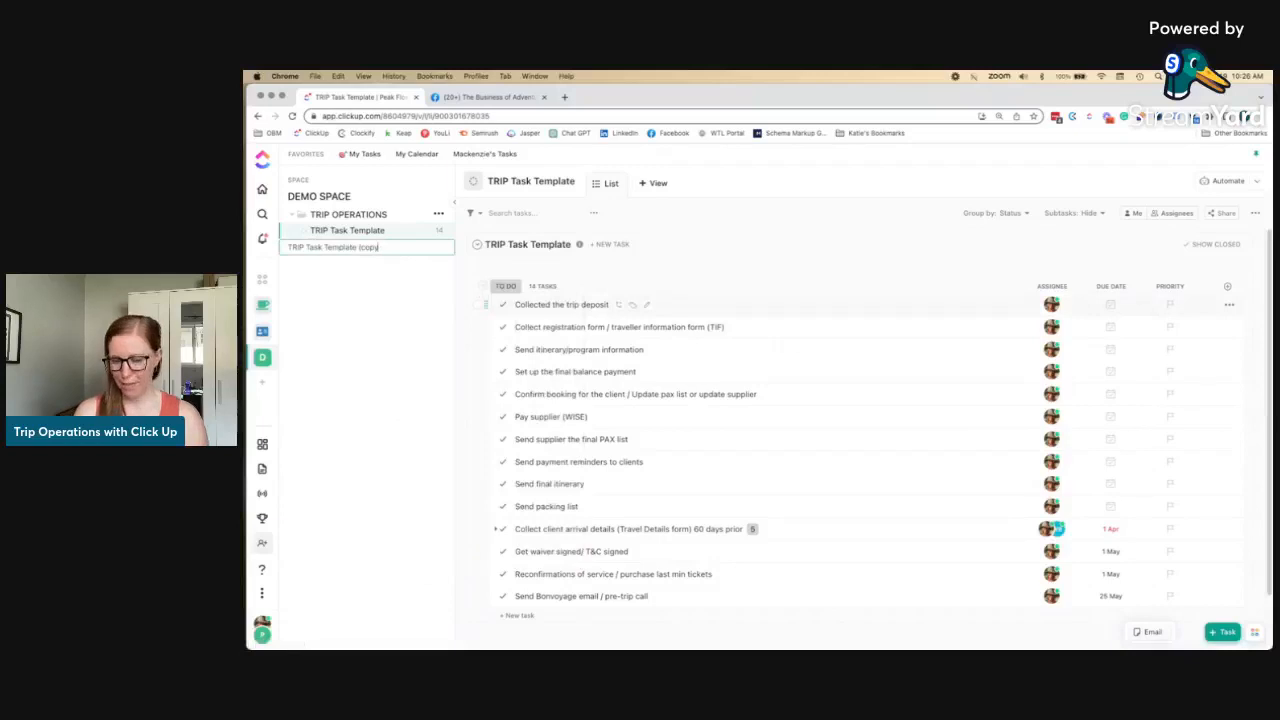
pyautogui.press('BackSpace')
pyautogui.press('BackSpace')
pyautogui.press('BackSpace')
pyautogui.press('BackSpace')
pyautogui.press('BackSpace')
pyautogui.press('BackSpace')
pyautogui.press('BackSpace')
pyautogui.press('BackSpace')
pyautogui.press('BackSpace')
pyautogui.press('BackSpace')
pyautogui.press('BackSpace')
pyautogui.press('BackSpace')
pyautogui.press('BackSpace')
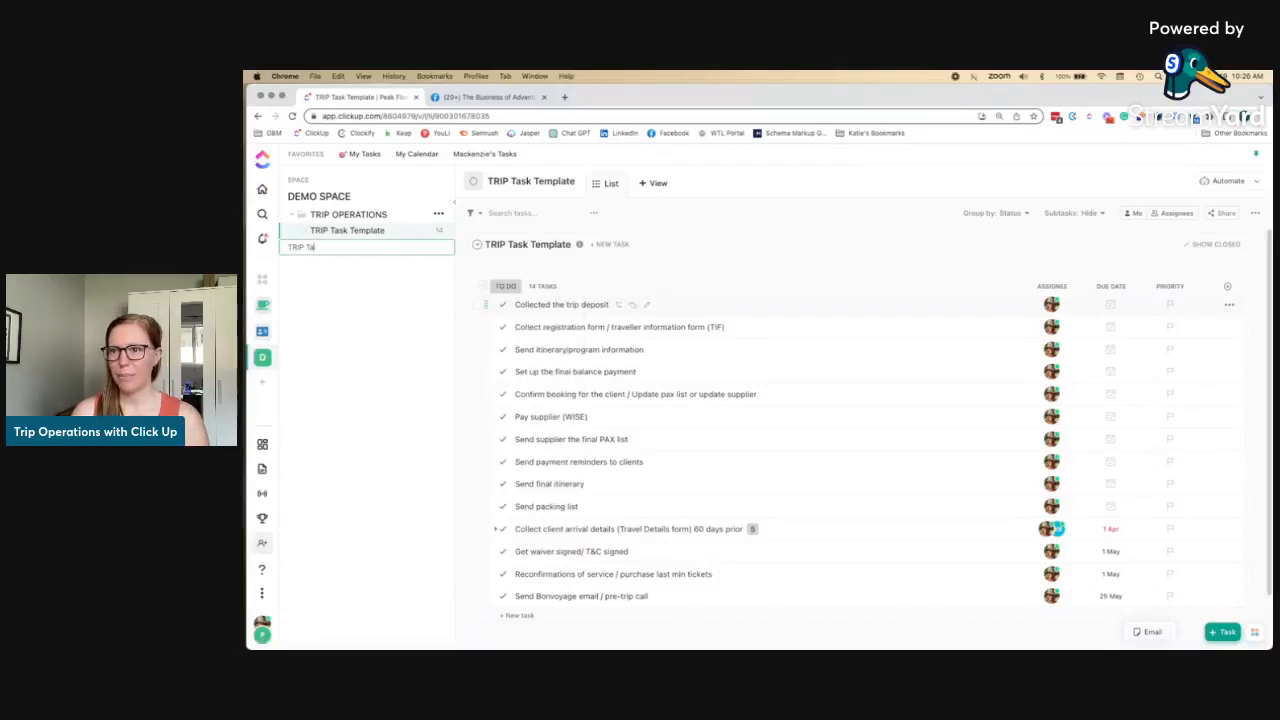
pyautogui.write('-')
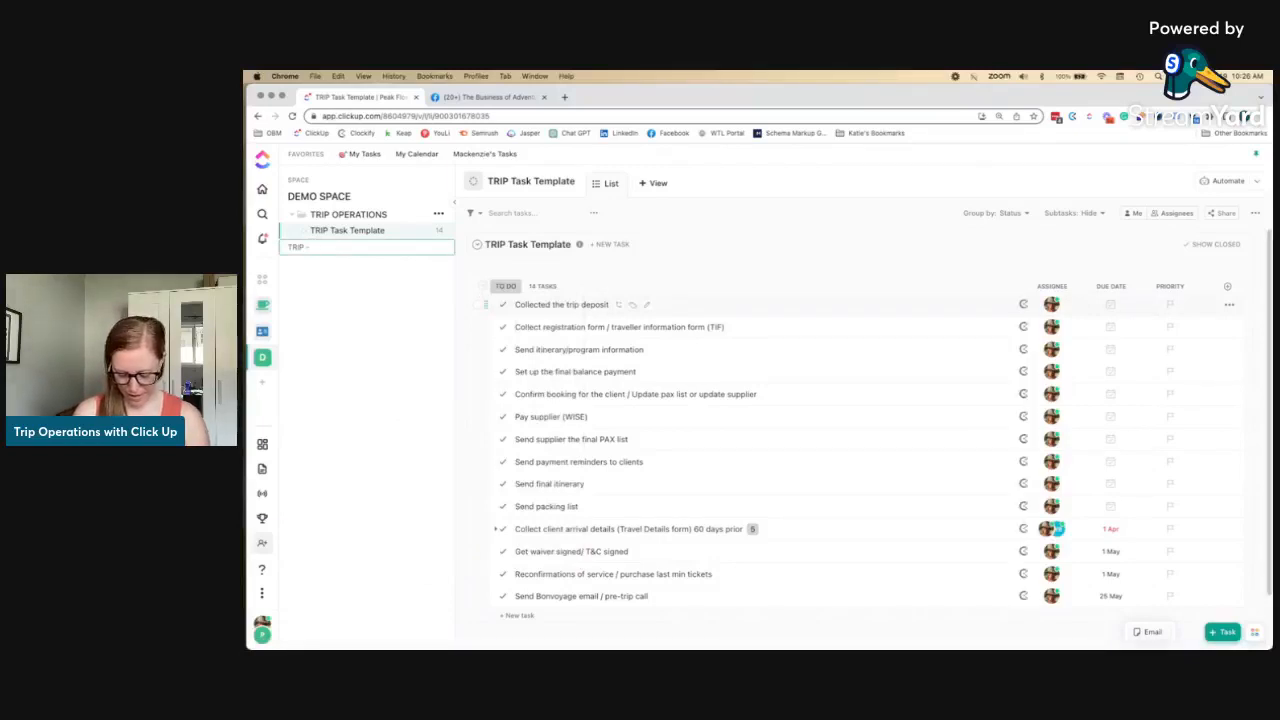
pyautogui.write(' Nepal 2023')
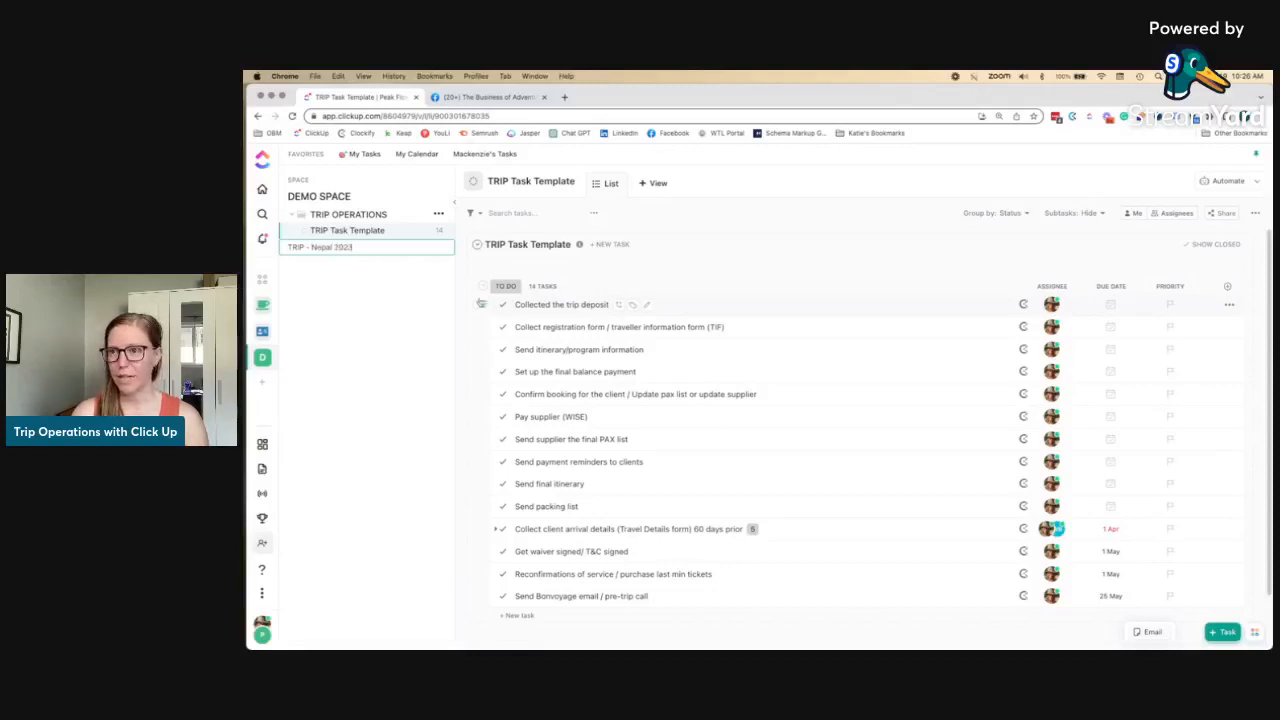
pyautogui.click(340, 248)
pyautogui.write('OCT')
pyautogui.press('Return')
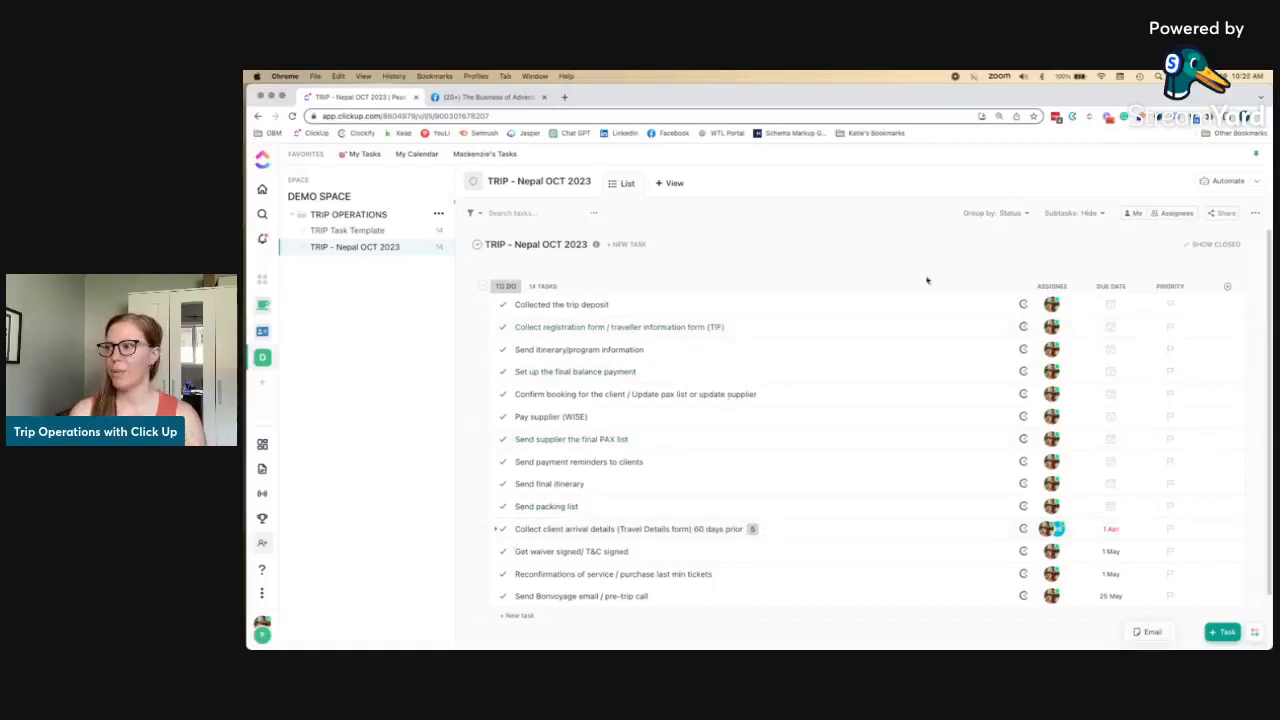
# - Set the due date of the "Send Bonvoyage email / pre-trip call" task in the Nepal list to 22 September 2023
pyautogui.moveTo(1052, 592)
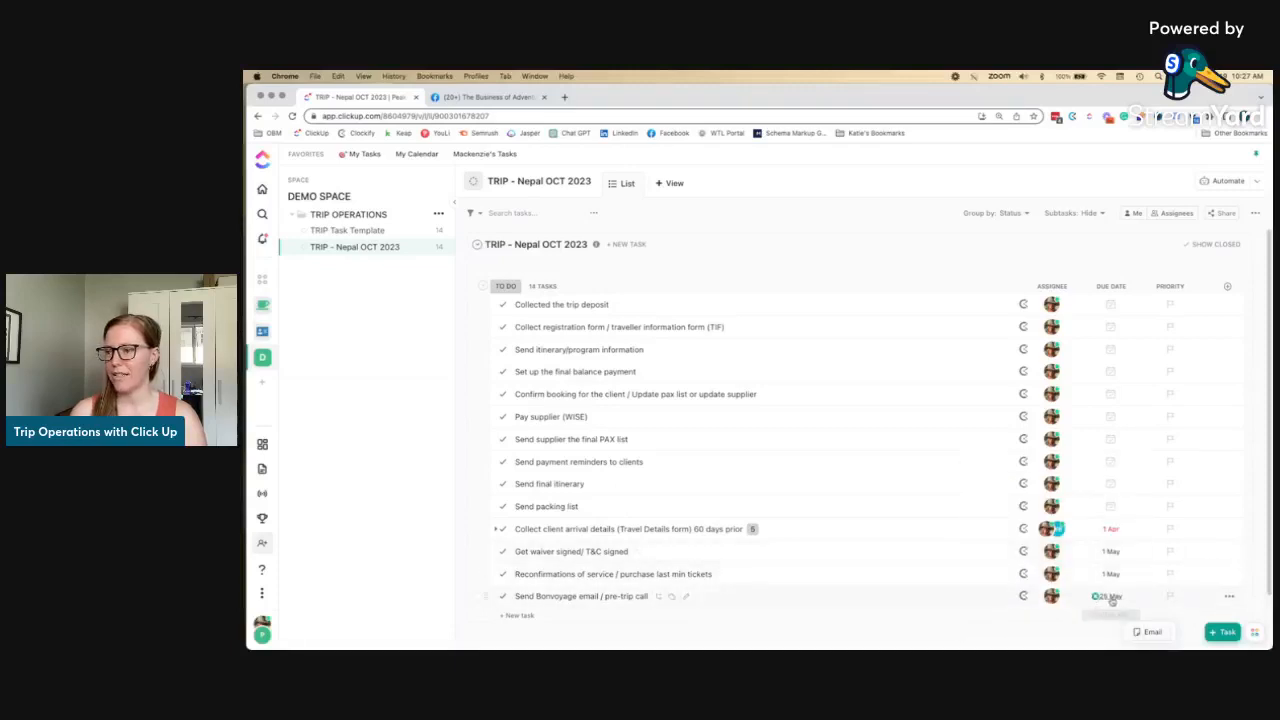
pyautogui.click(1110, 597)
pyautogui.click(1122, 428)
pyautogui.click(1122, 428)
pyautogui.click(1122, 428)
pyautogui.click(1122, 428)
pyautogui.click(1122, 428)
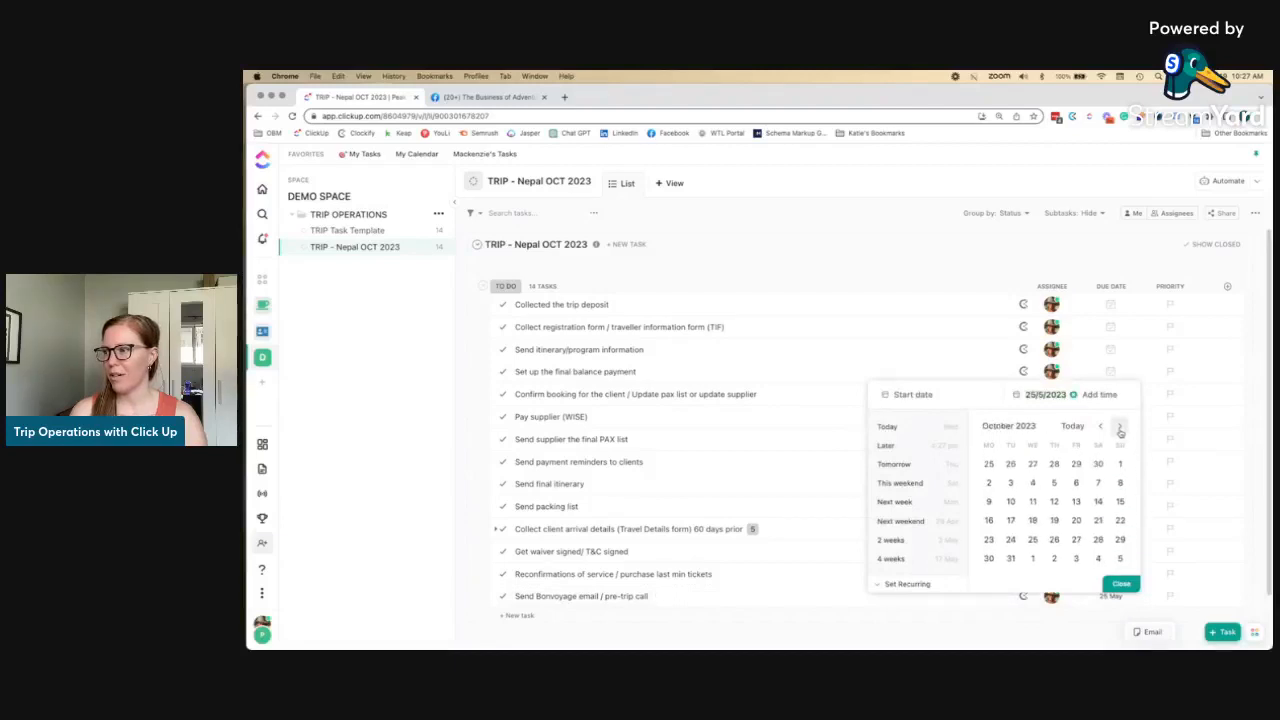
pyautogui.click(1101, 427)
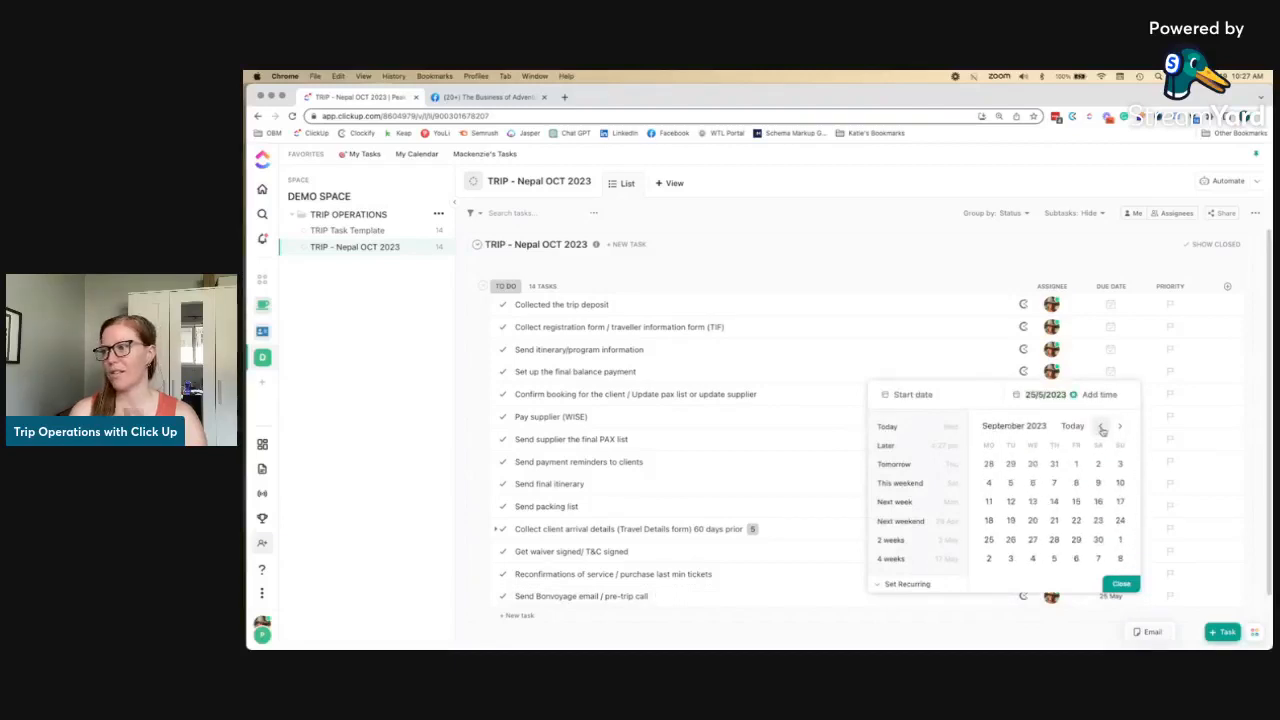
pyautogui.click(1075, 521)
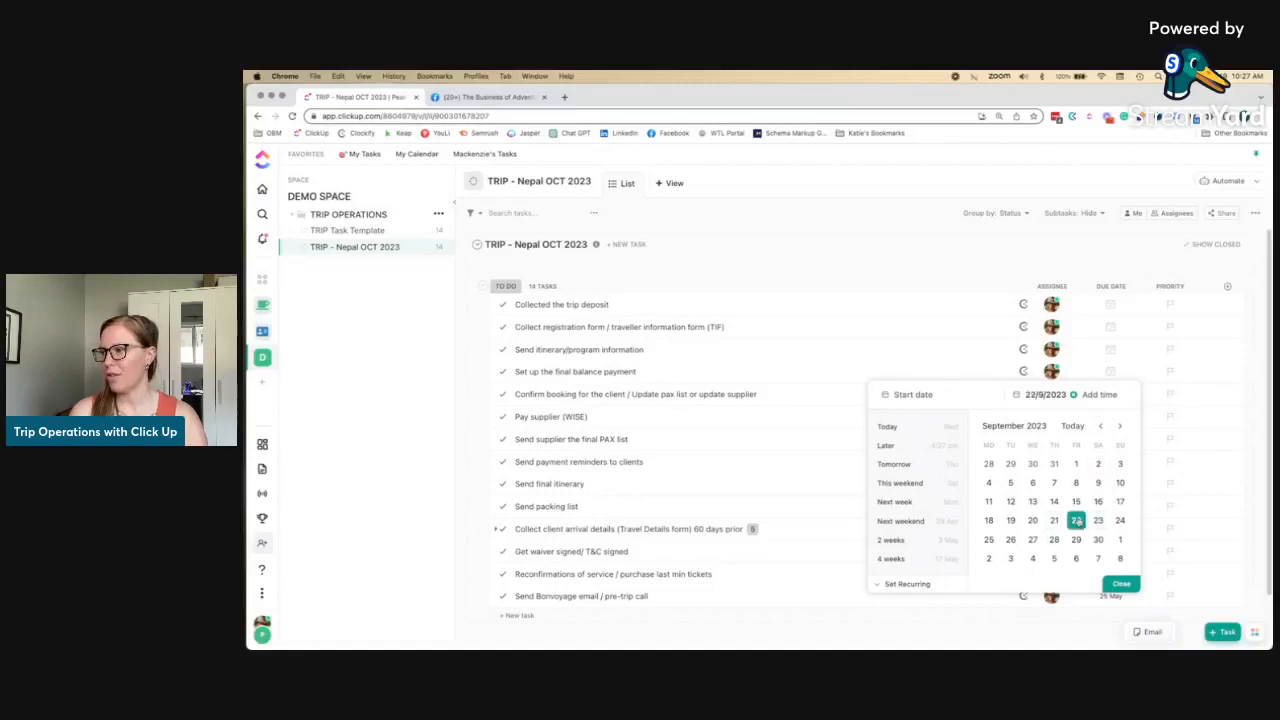
pyautogui.click(1121, 583)
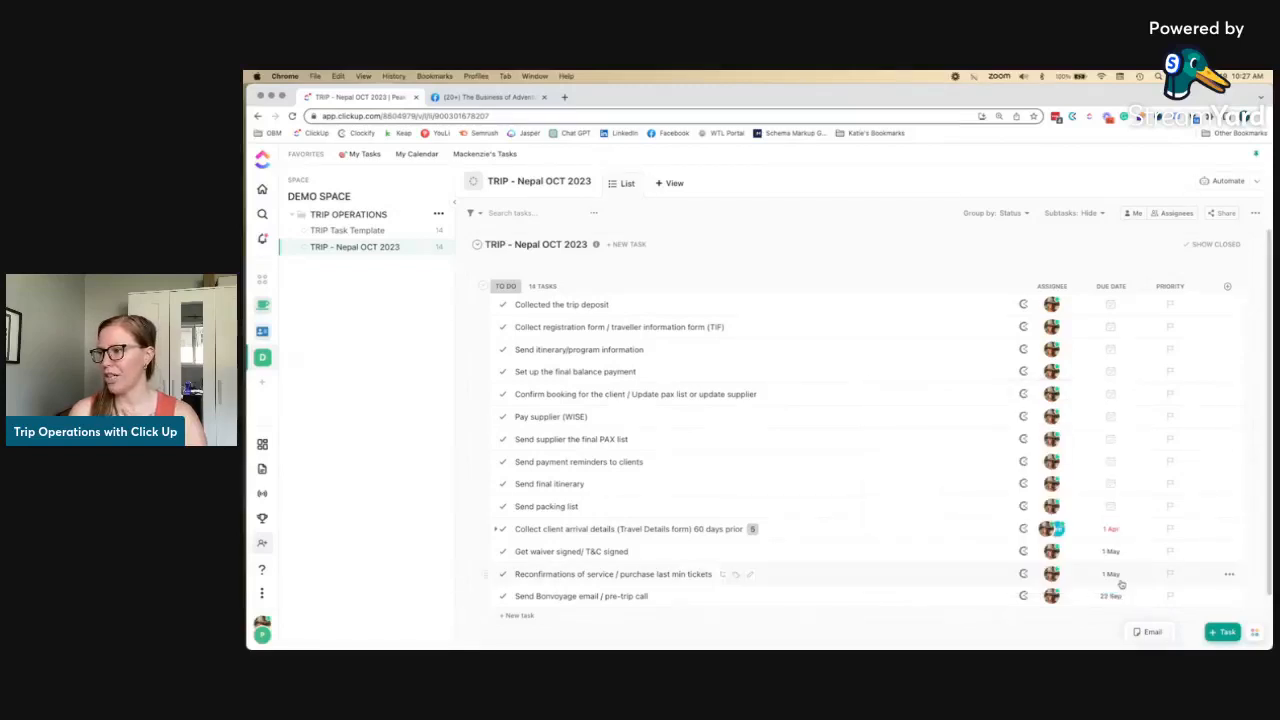
# - Set the due date of the "Reconfirmations of service / purchase last min tickets" task in the Nepal list to 1 September 2023
pyautogui.click(1111, 575)
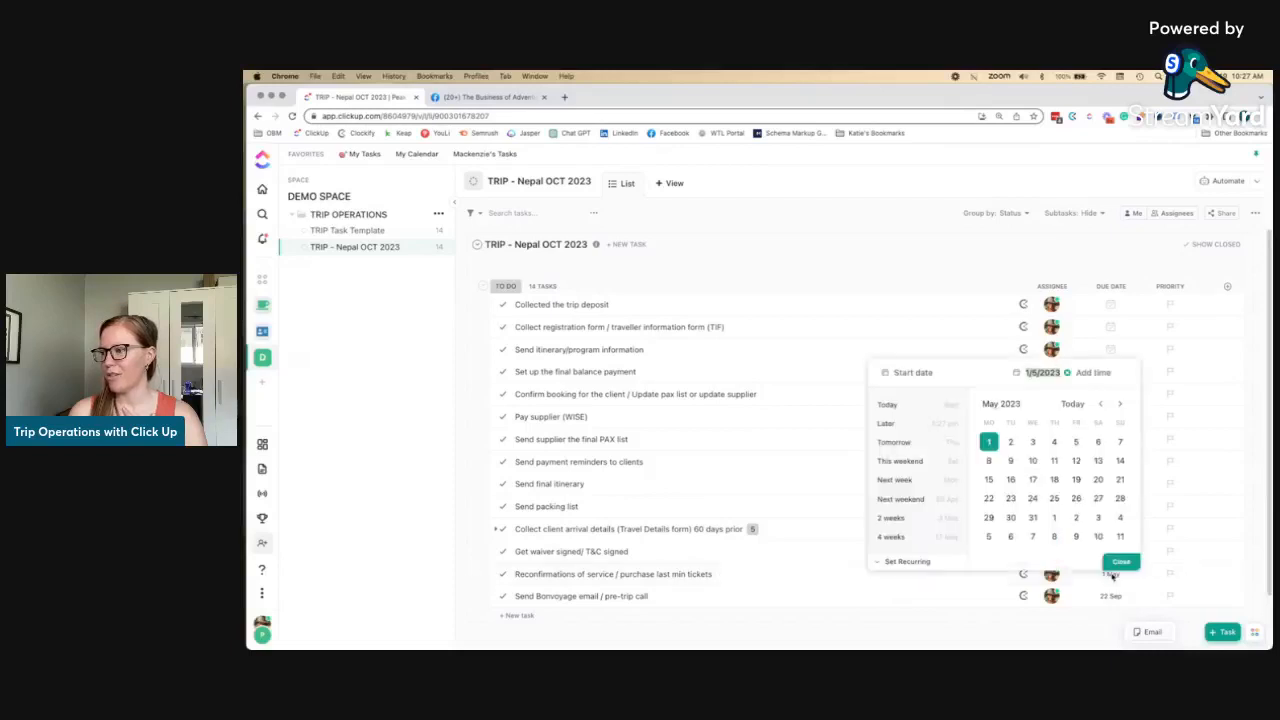
pyautogui.click(1120, 404)
pyautogui.click(1120, 404)
pyautogui.click(1120, 404)
pyautogui.click(1120, 404)
pyautogui.click(1120, 404)
pyautogui.click(1100, 404)
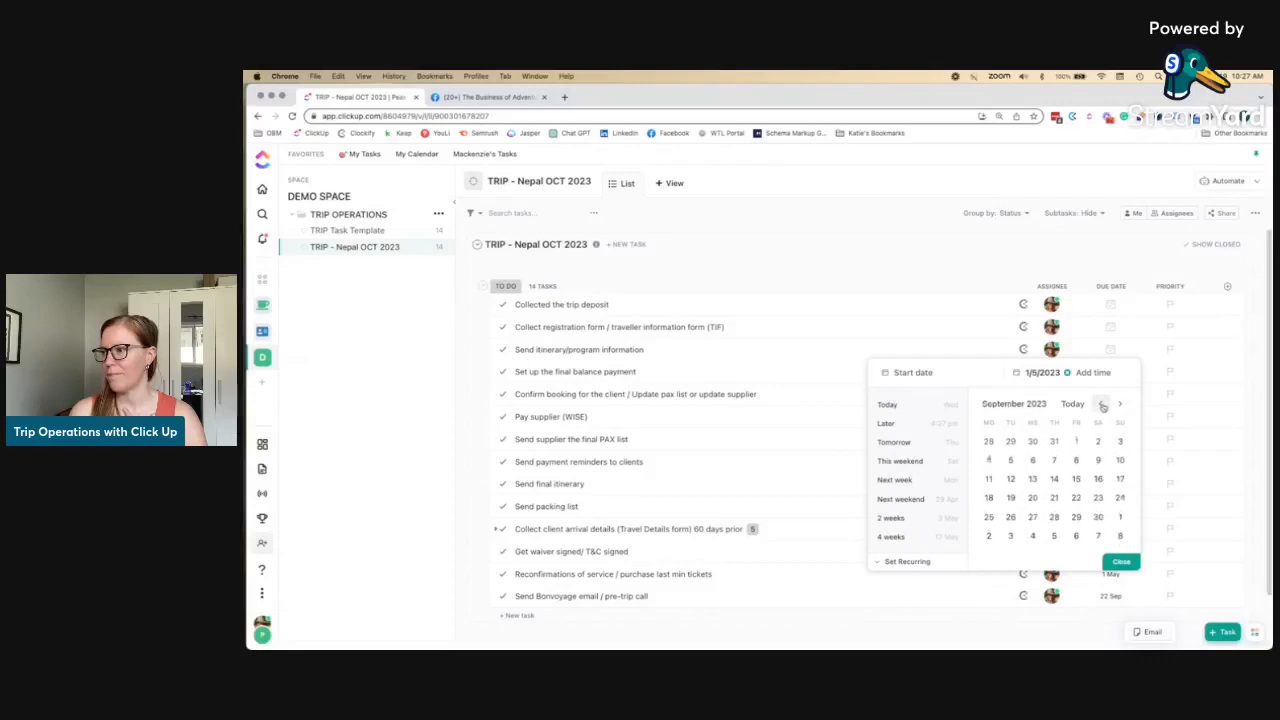
pyautogui.click(1121, 561)
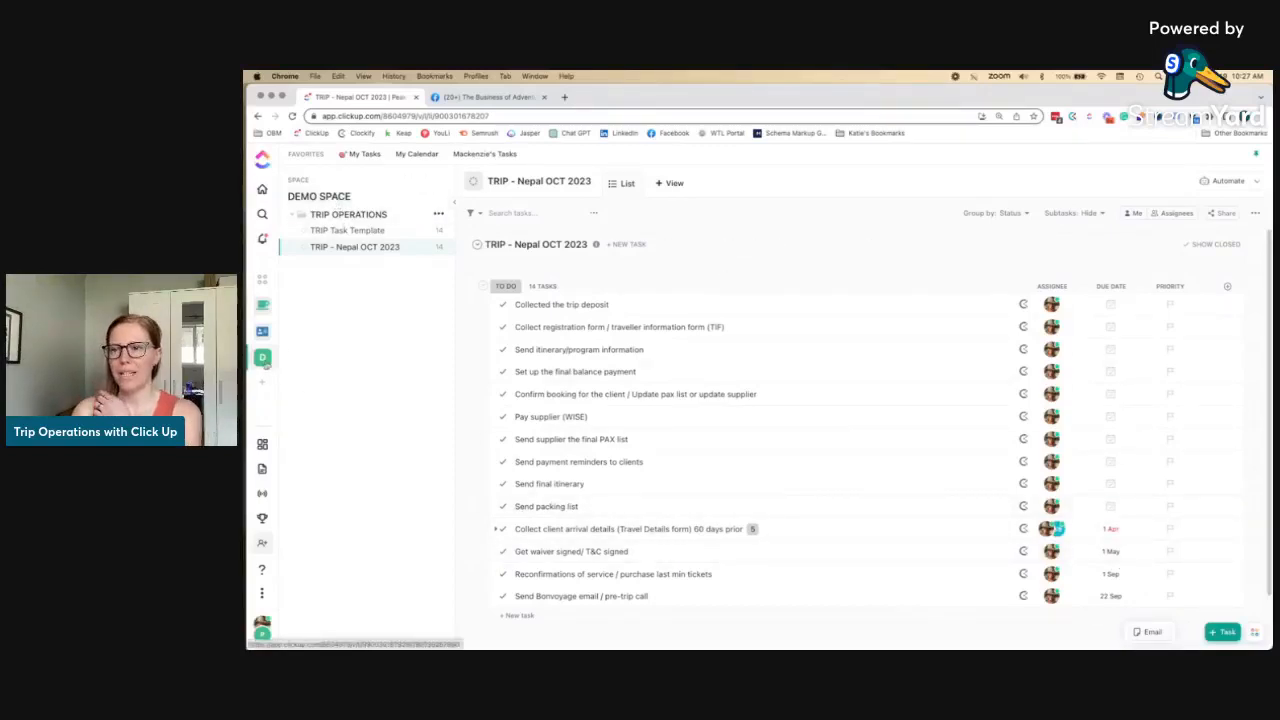
# - Open the TRIP OPERATIONS folder and collapse the TRIP Task Template list, leaving the TRIP - Nepal OCT 2023 list expanded
pyautogui.click(264, 362)
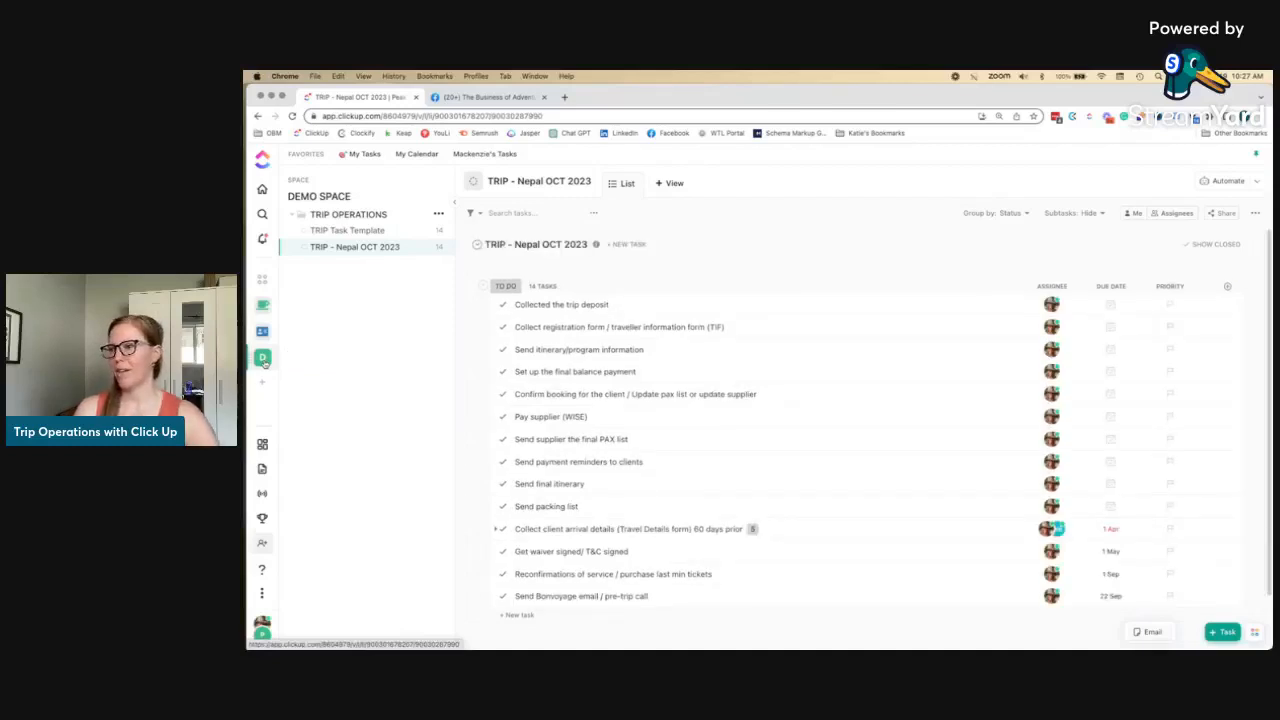
pyautogui.scroll(-2, 665, 270)
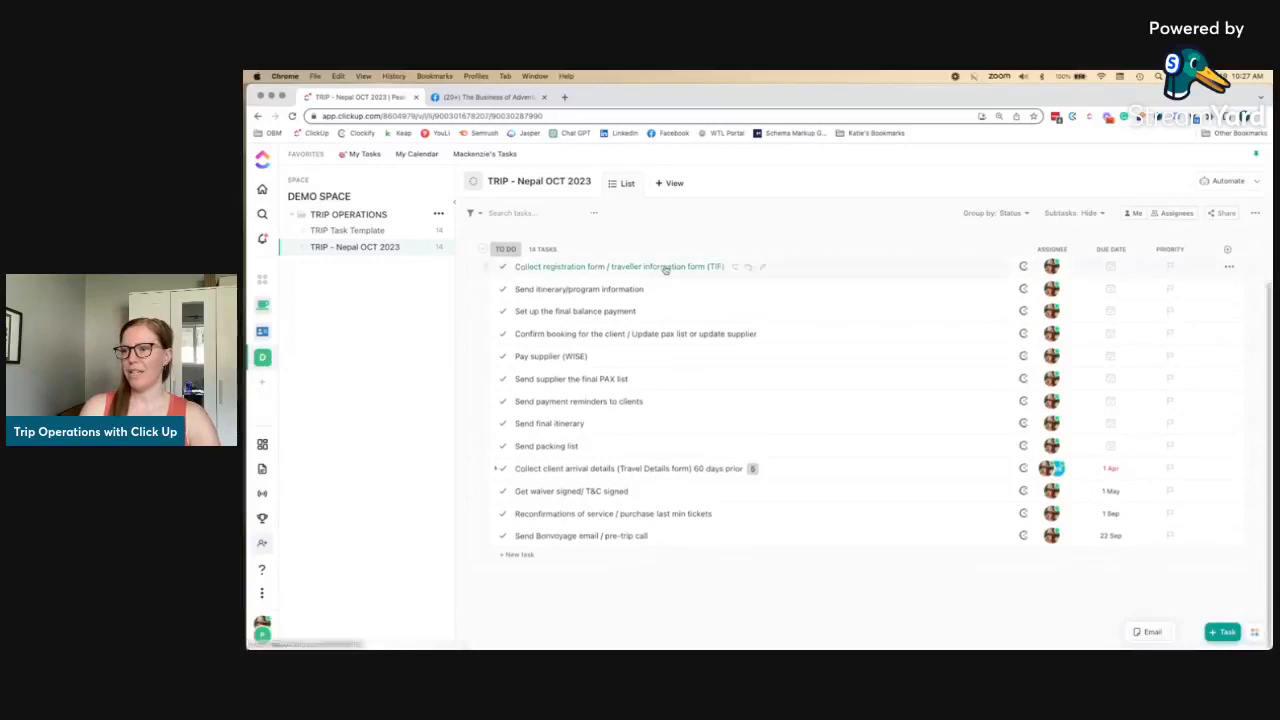
pyautogui.scroll(2, 665, 270)
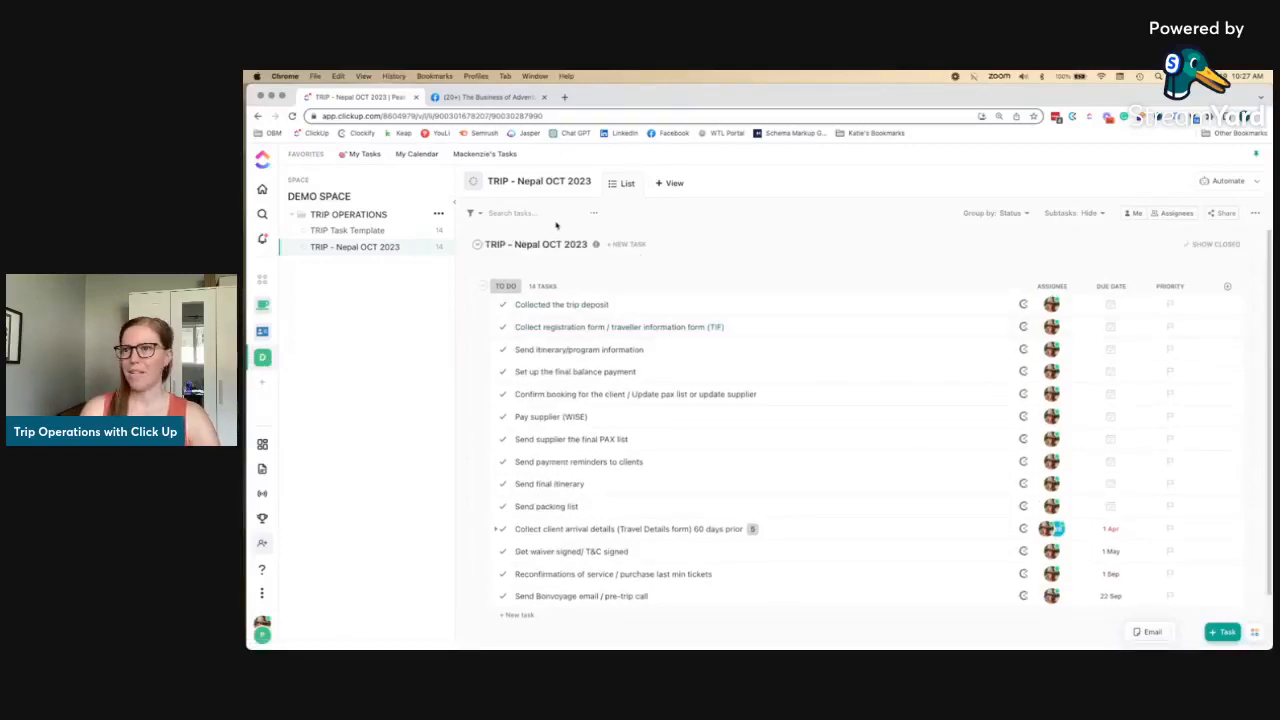
pyautogui.click(366, 216)
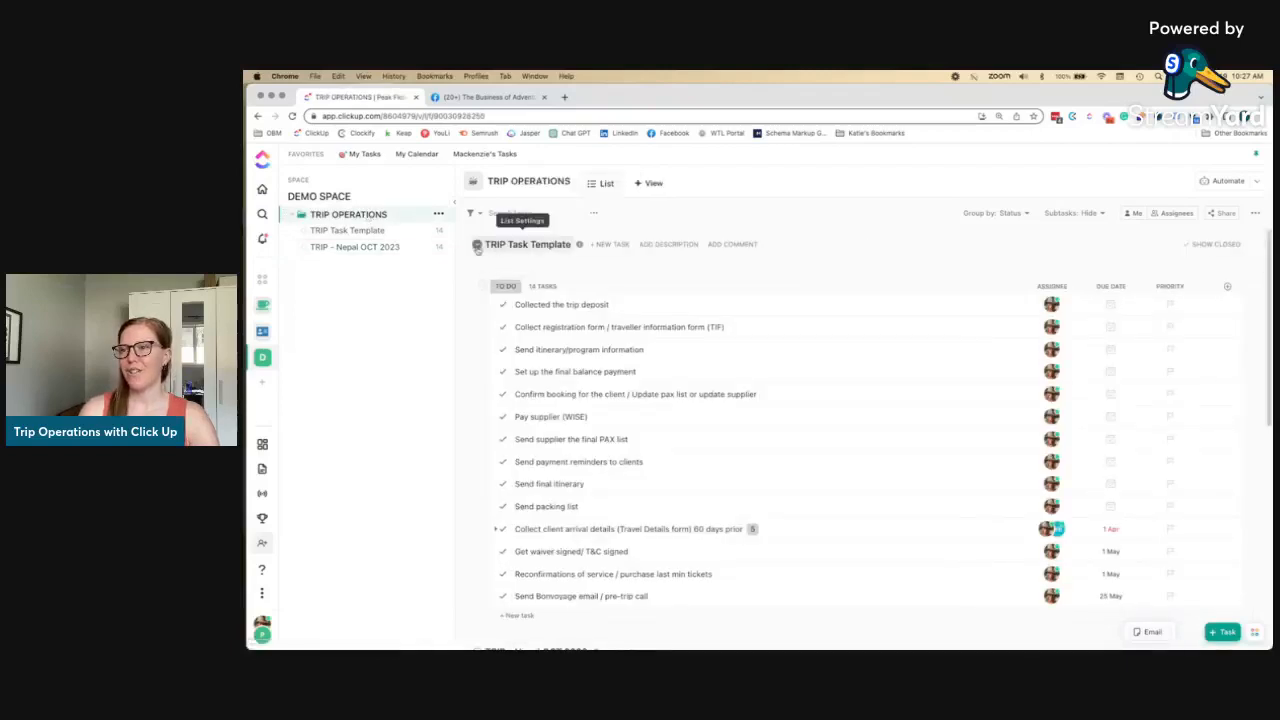
pyautogui.click(477, 245)
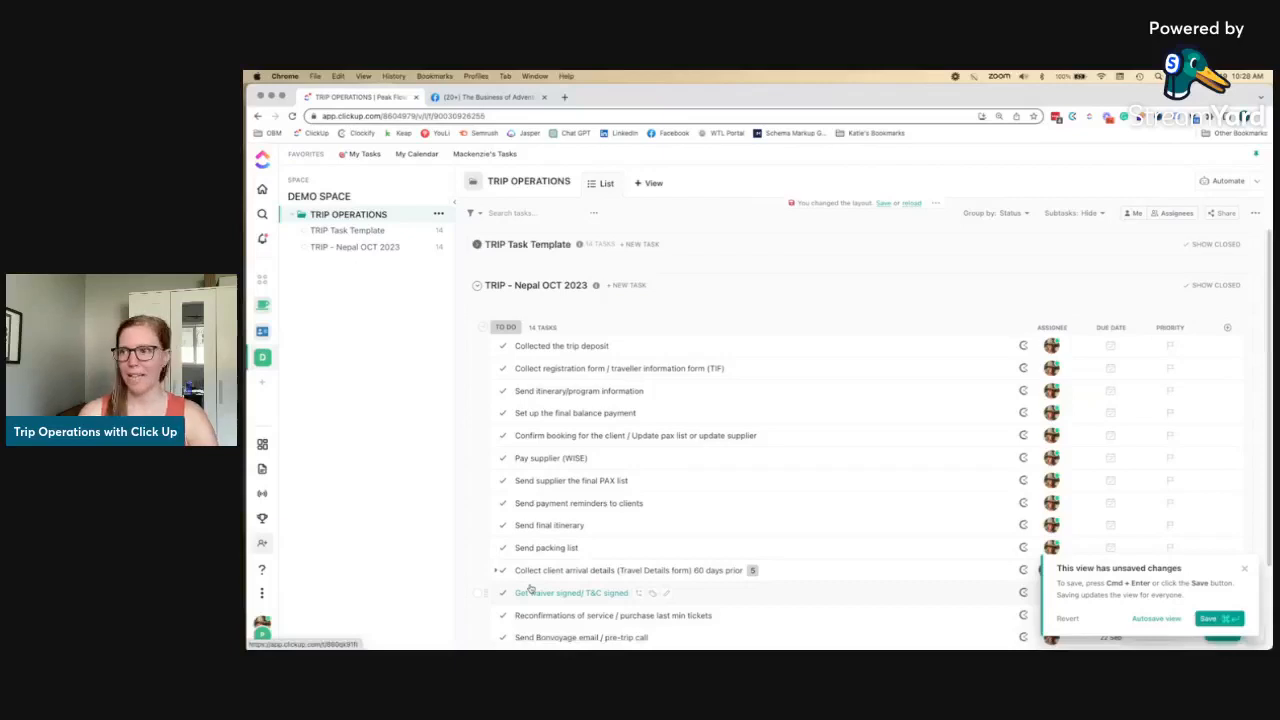
pyautogui.click(477, 287)
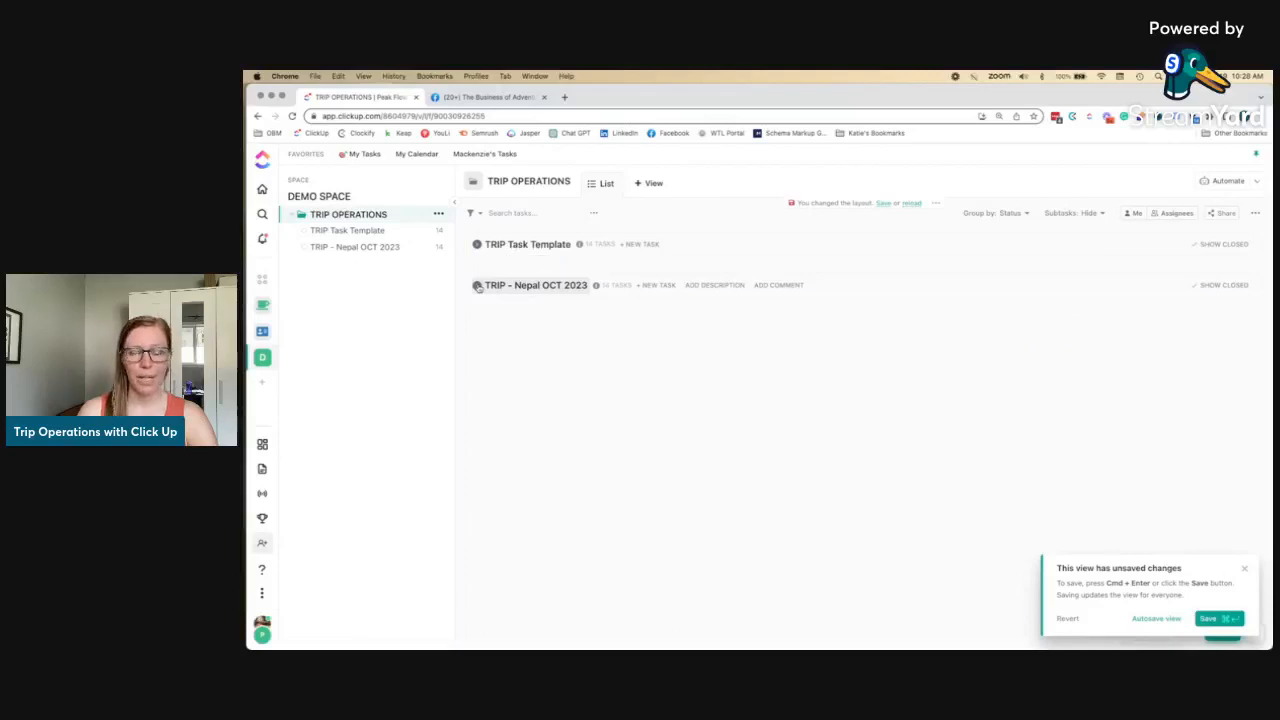
pyautogui.click(477, 287)
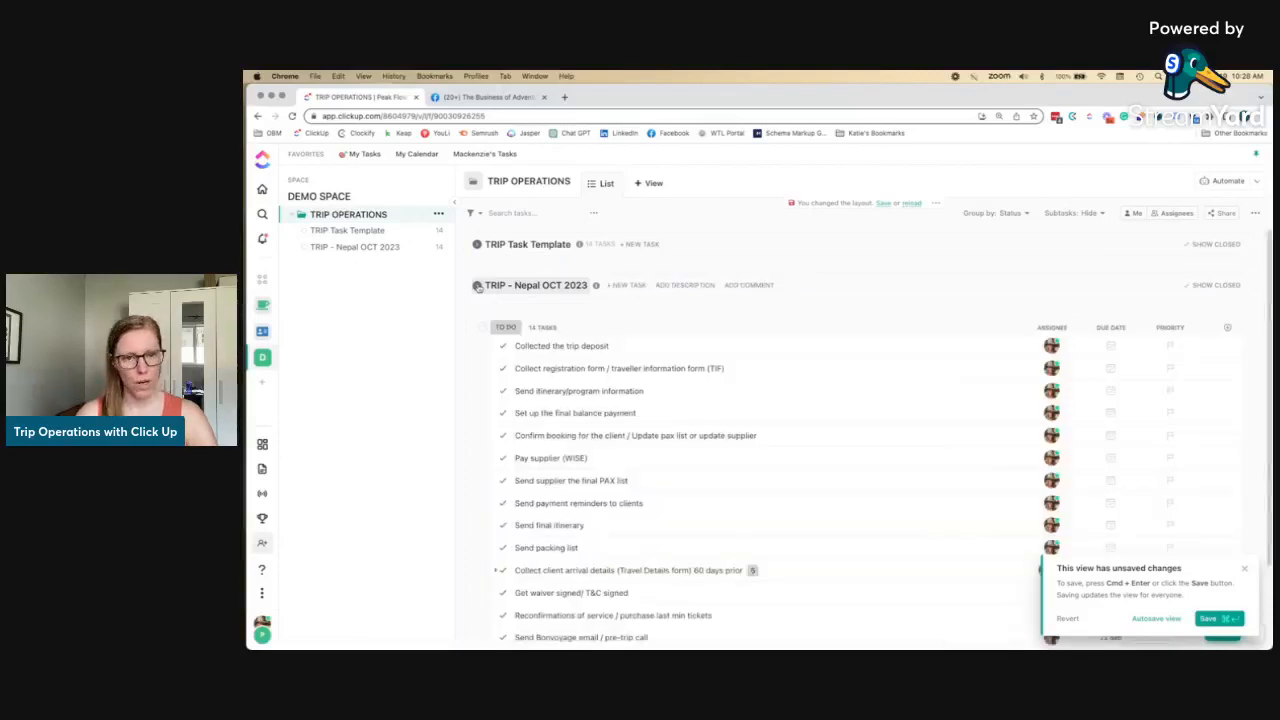
# - Filter the TRIP OPERATIONS folder with Me mode and review the assignees and due dates of the Nepal tasks
pyautogui.click(1131, 214)
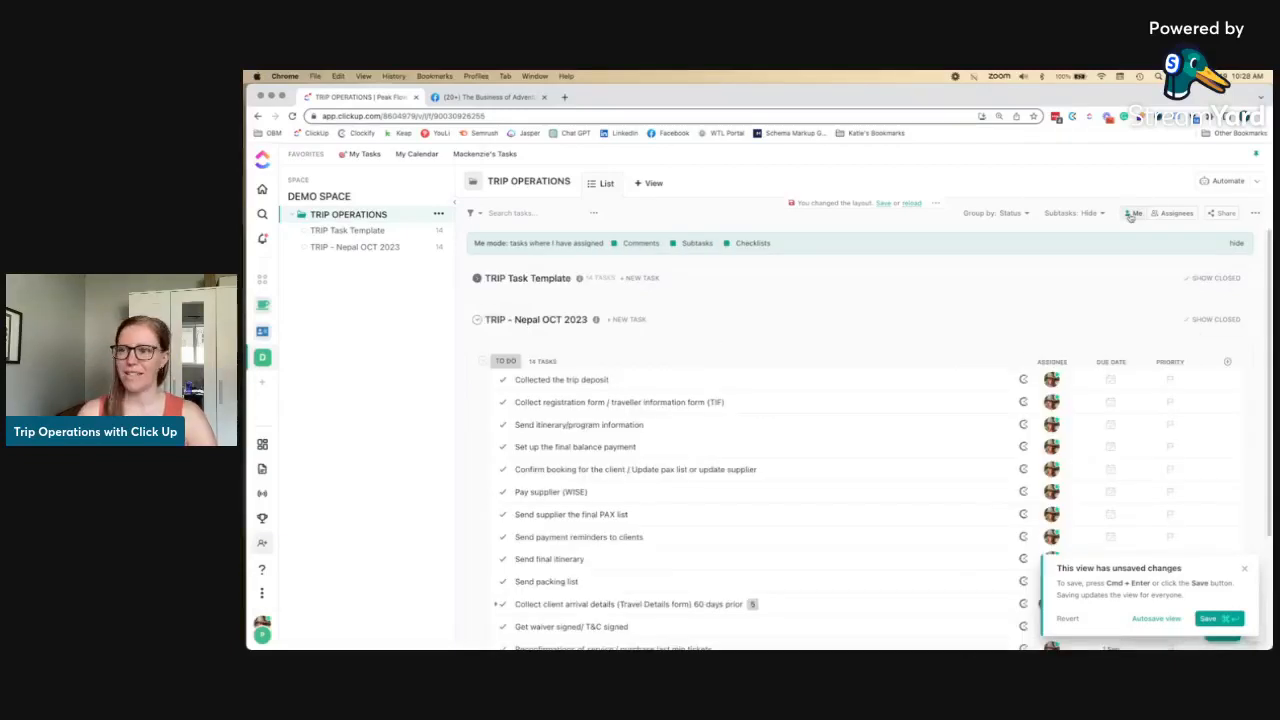
pyautogui.scroll(-3, 995, 308)
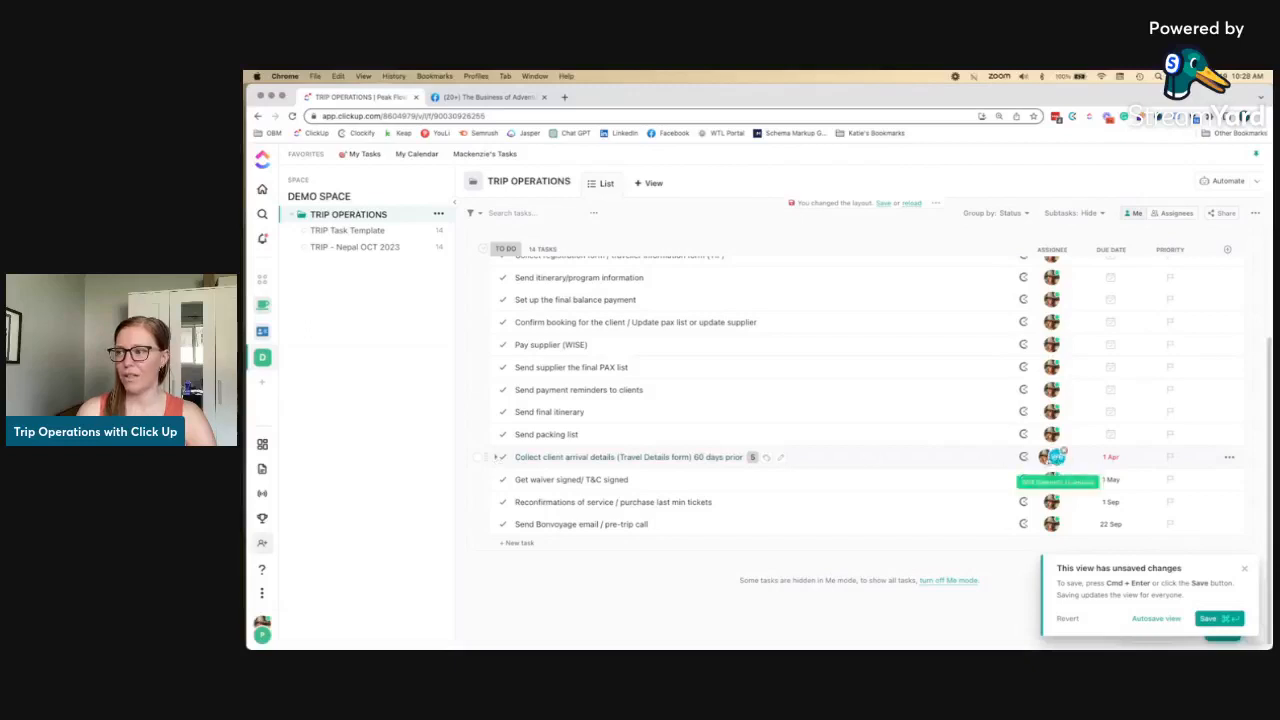
pyautogui.scroll(5, 960, 457)
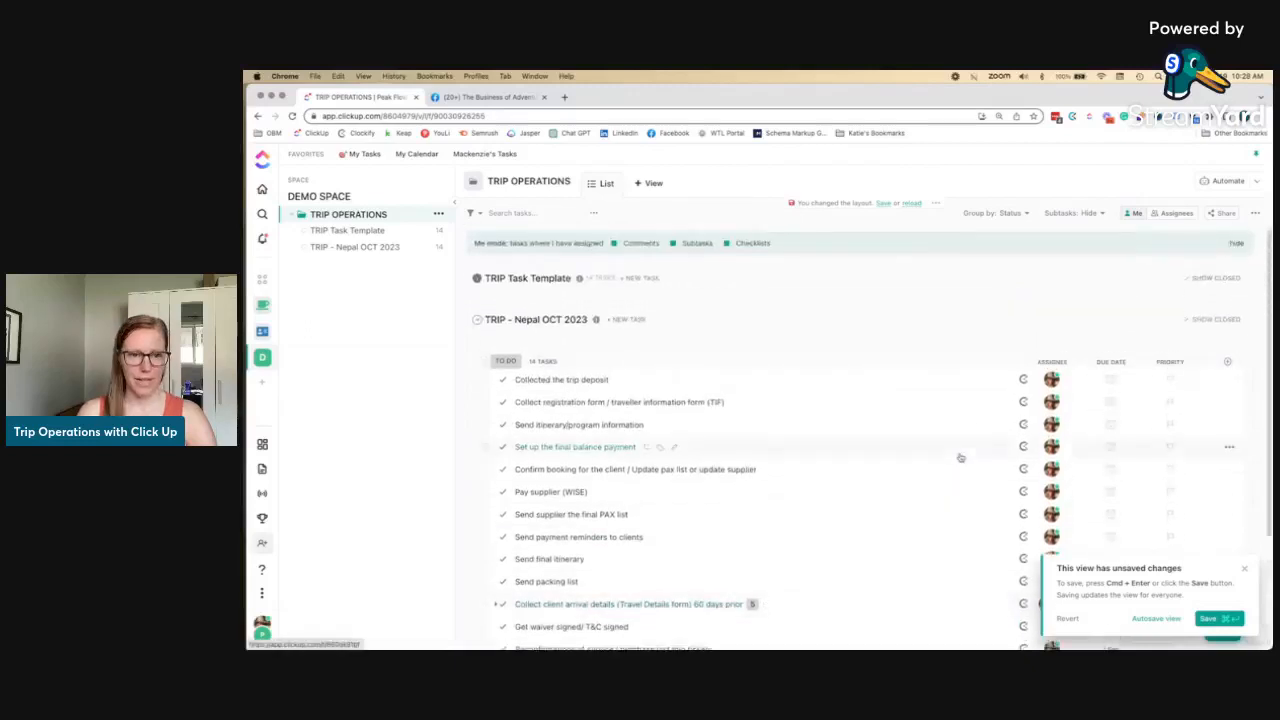
# - Filter the folder's tasks by the second assignee of the client arrival details task and close the assignee list
pyautogui.click(1176, 214)
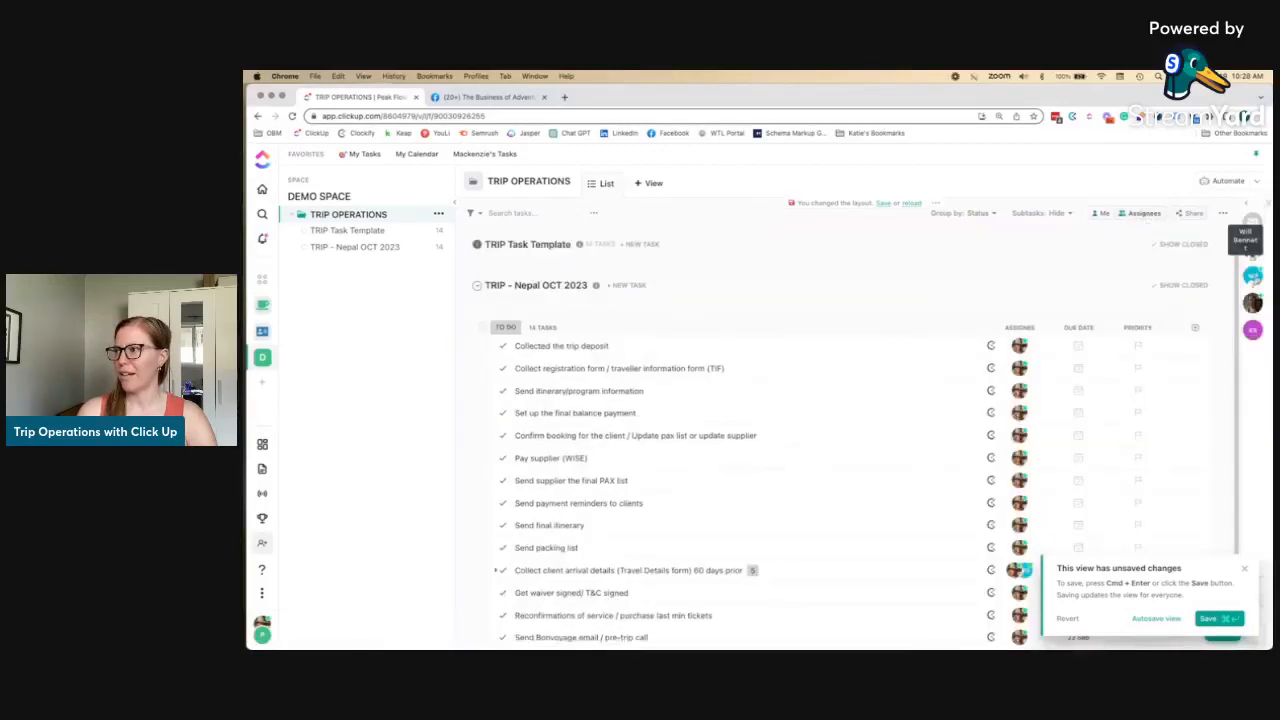
pyautogui.click(1254, 277)
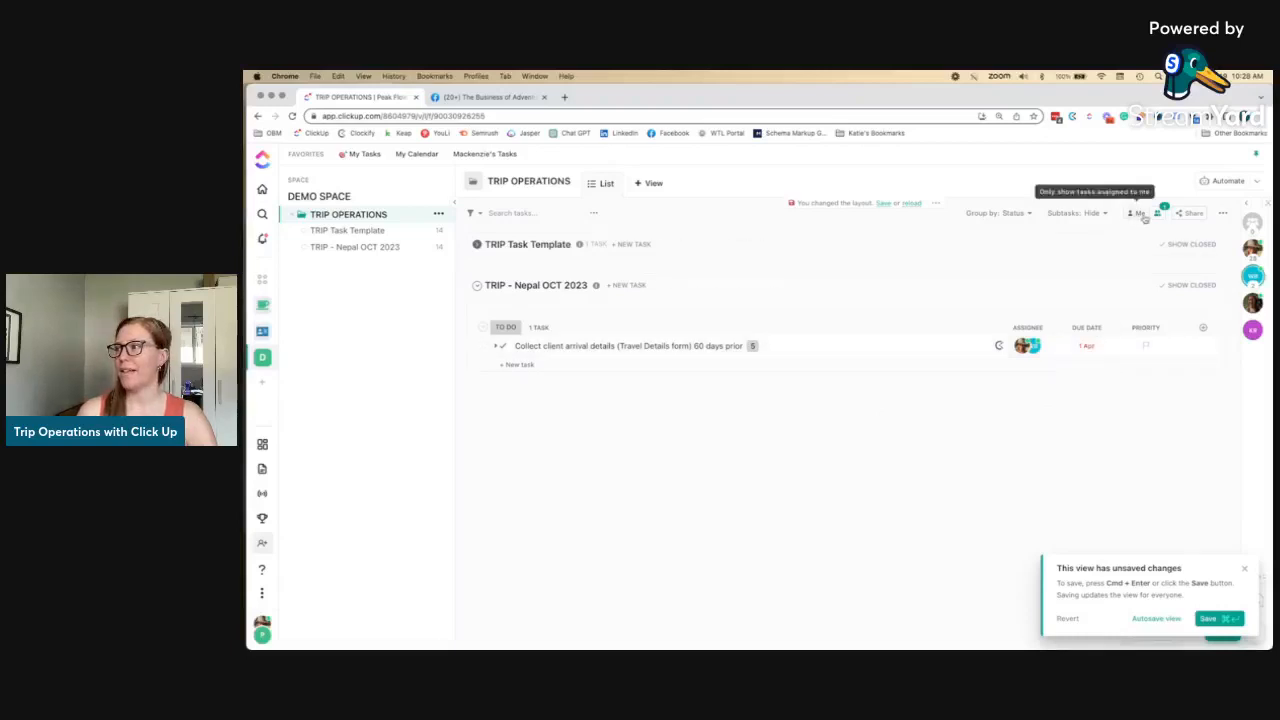
pyautogui.click(1268, 204)
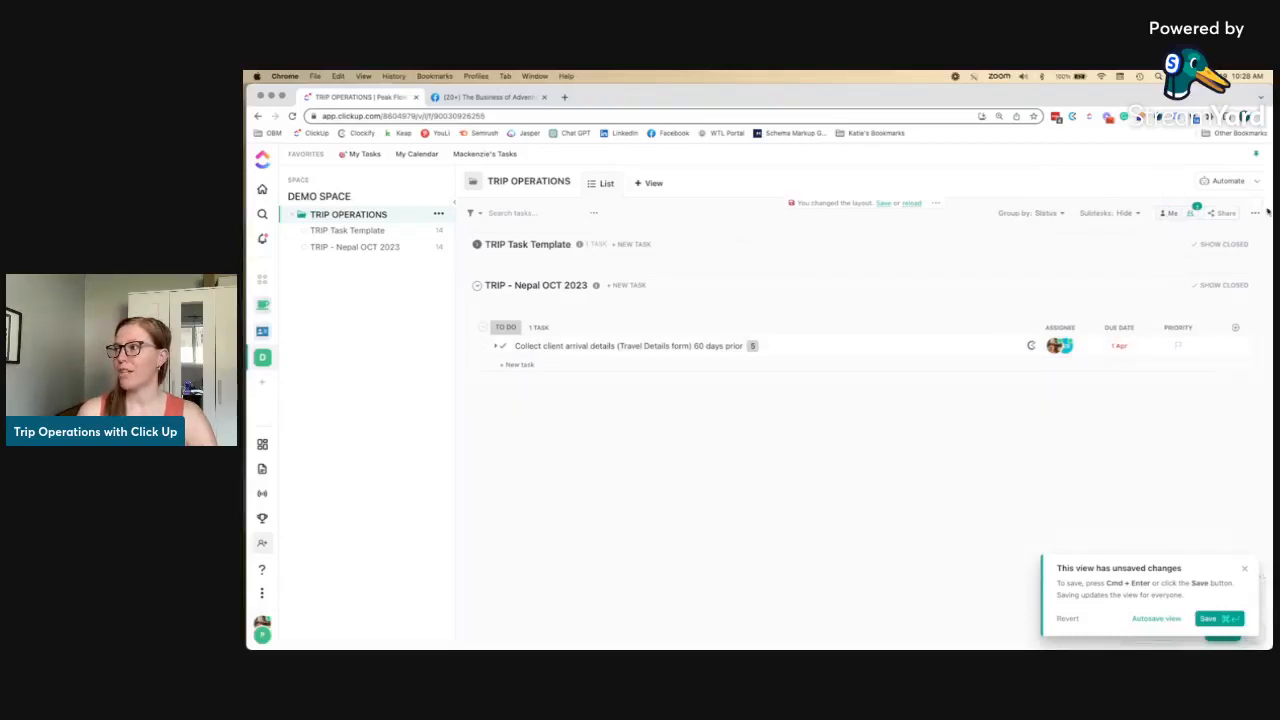
# - Switch the folder's filter back to Me mode and look through the Nepal tasks
pyautogui.click(1174, 213)
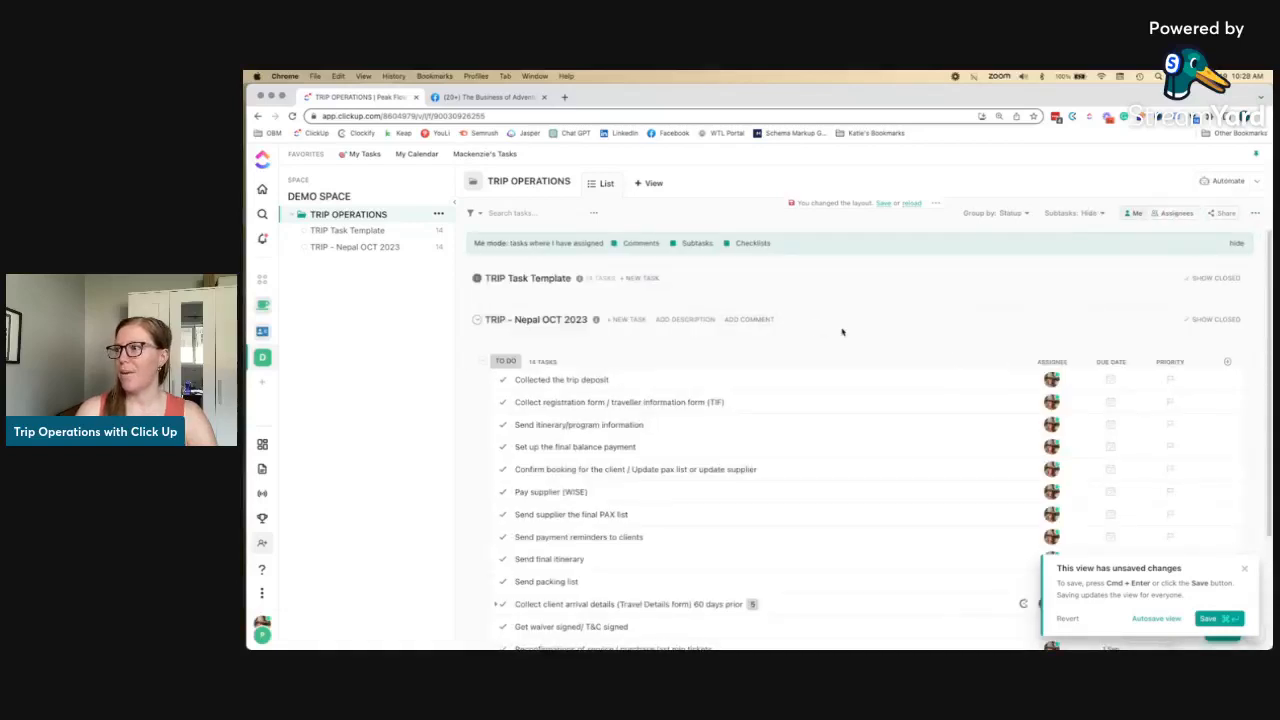
pyautogui.scroll(-1, 842, 332)
pyautogui.scroll(-3, 842, 332)
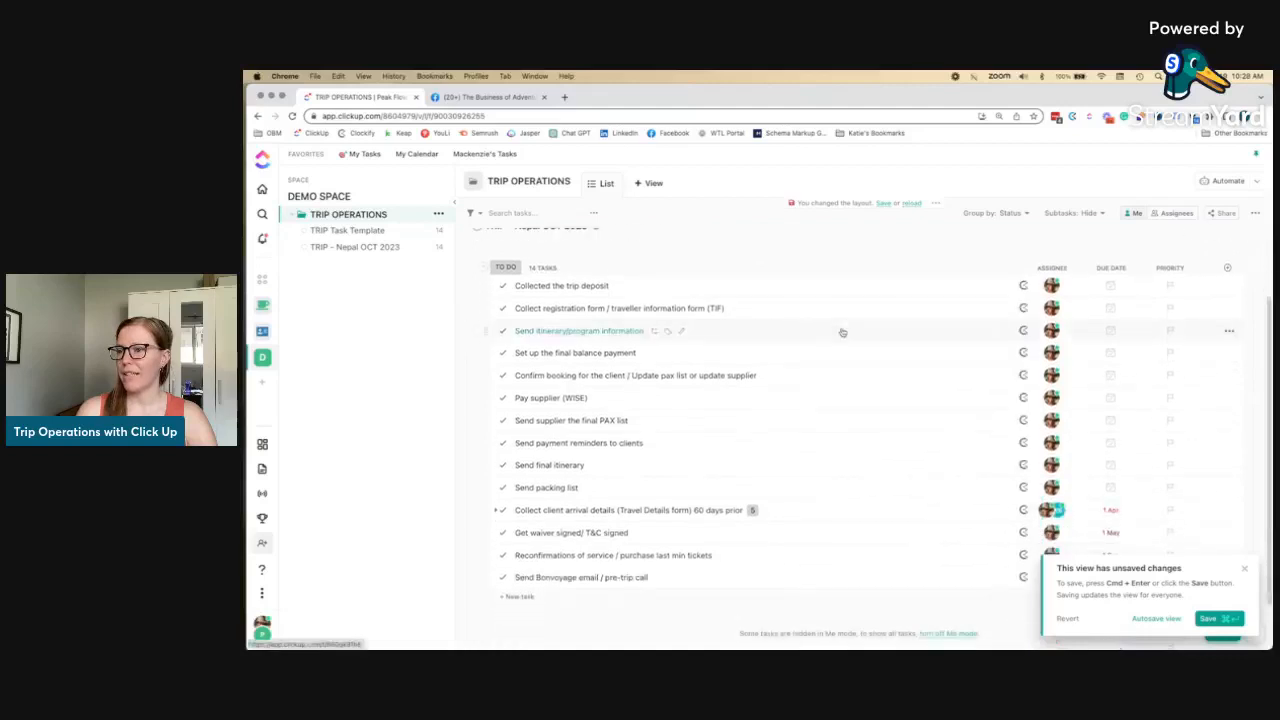
# - Replace the TRIP OPERATIONS folder's space statuses with the Normal status template, mapping the TO DO tasks to OPEN
pyautogui.scroll(2, 496, 298)
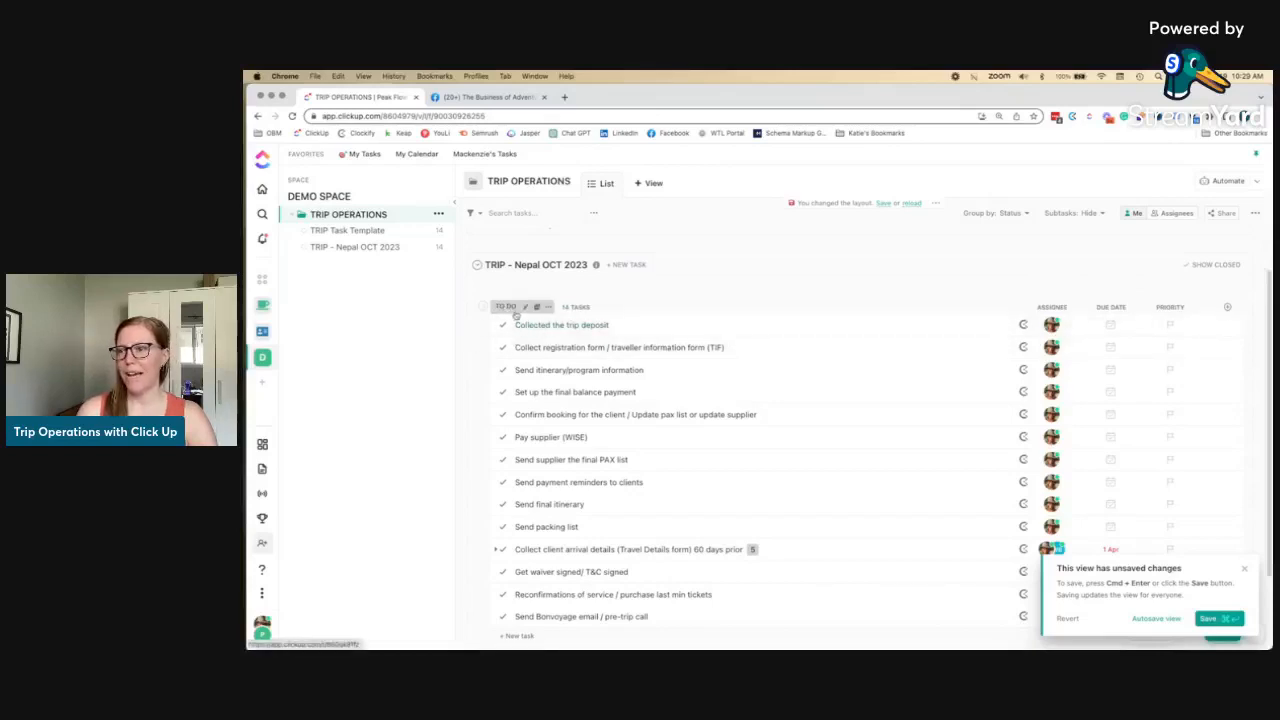
pyautogui.click(549, 311)
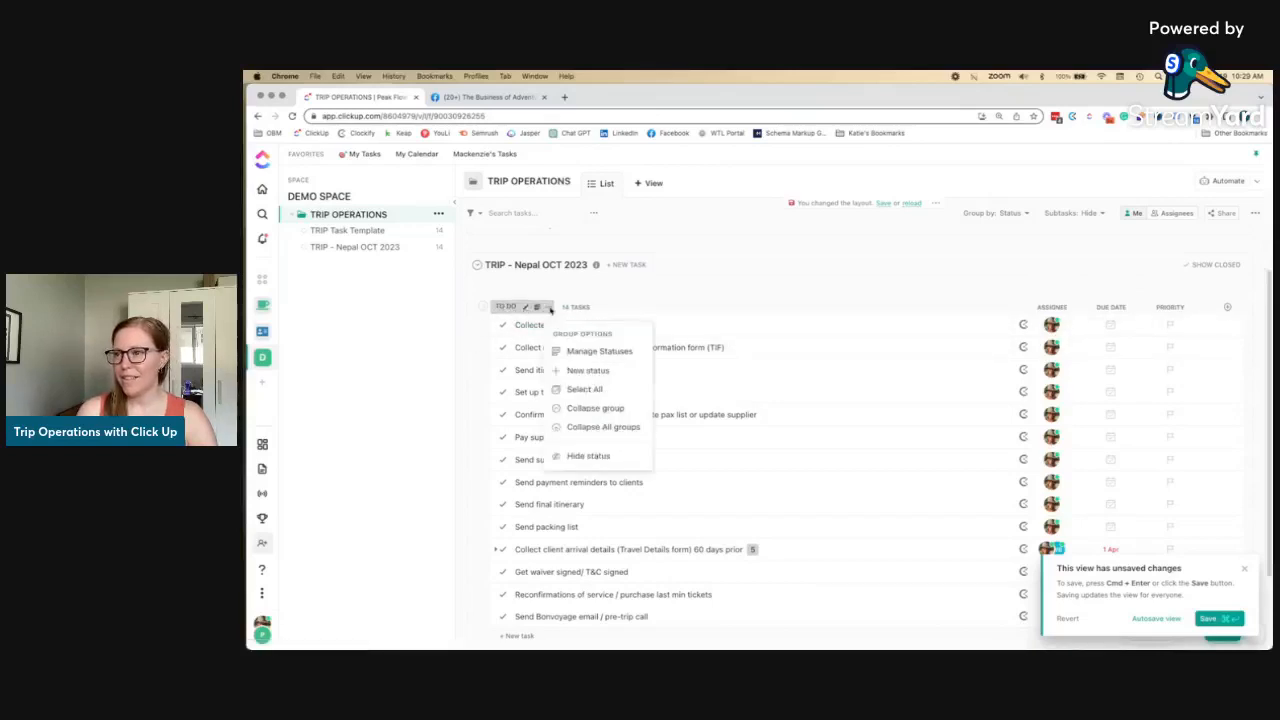
pyautogui.click(592, 348)
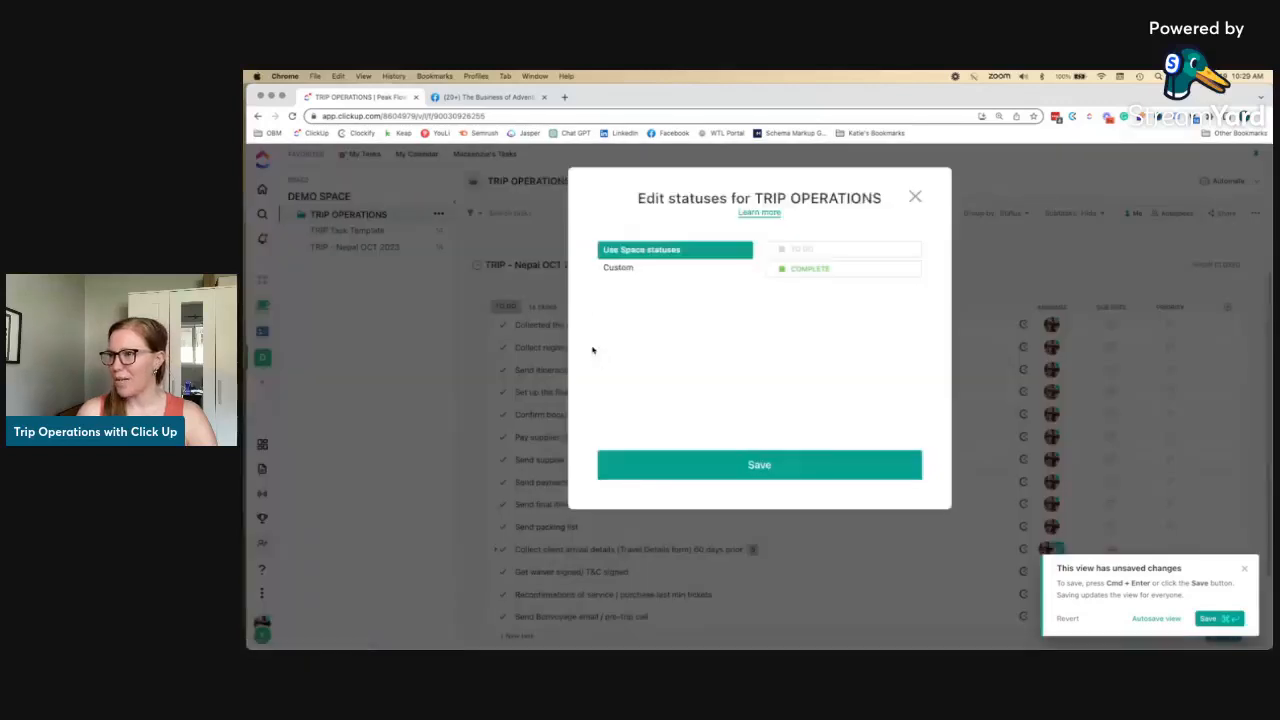
pyautogui.click(625, 268)
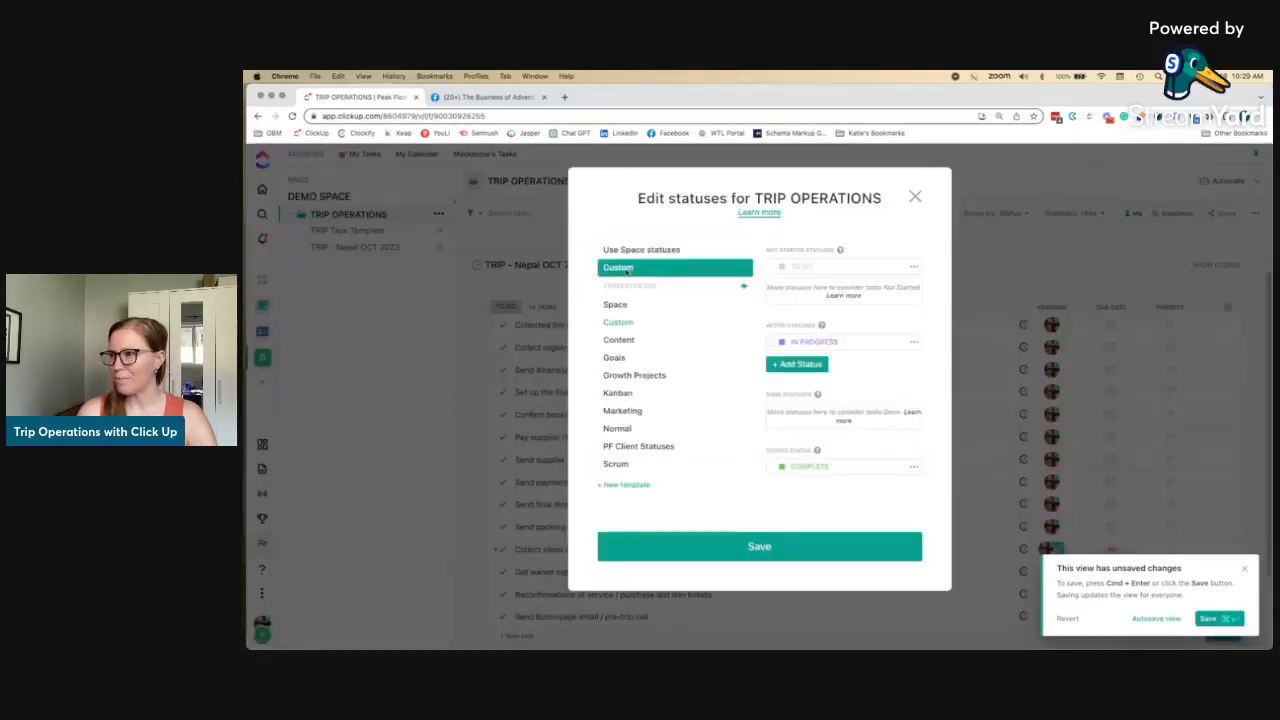
pyautogui.click(617, 428)
pyautogui.click(720, 552)
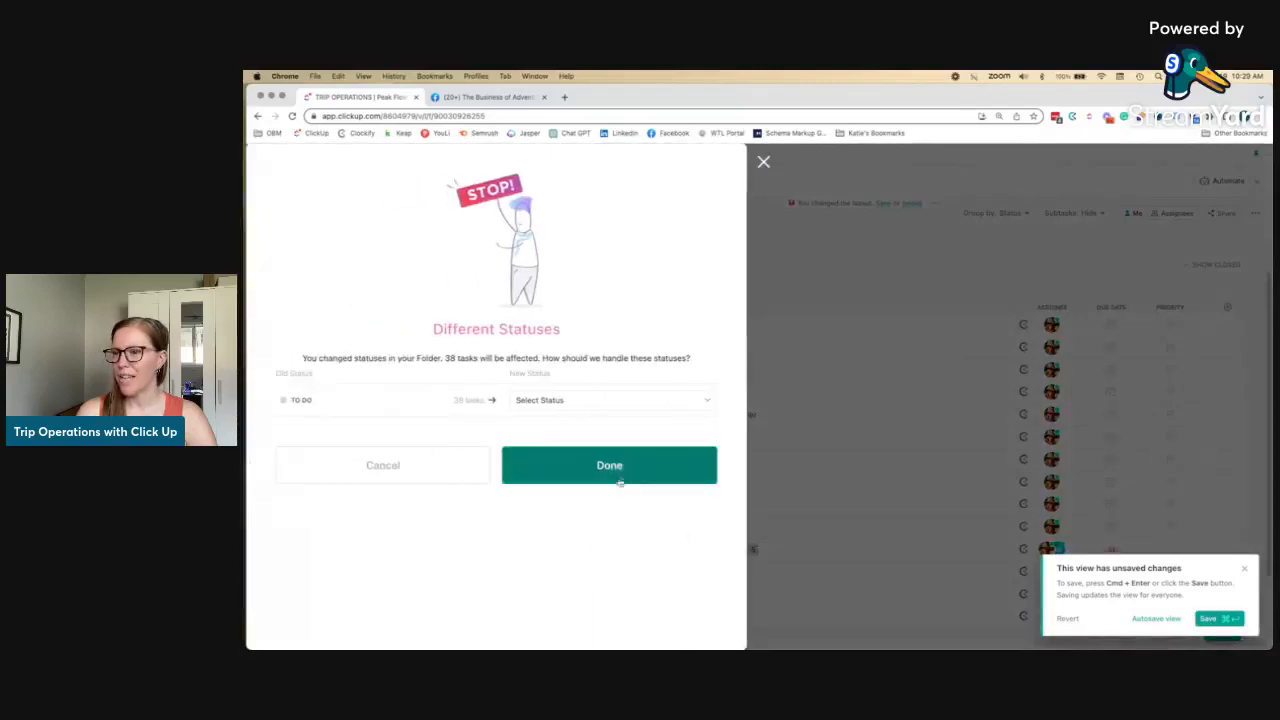
pyautogui.click(580, 402)
pyautogui.click(545, 428)
pyautogui.click(614, 467)
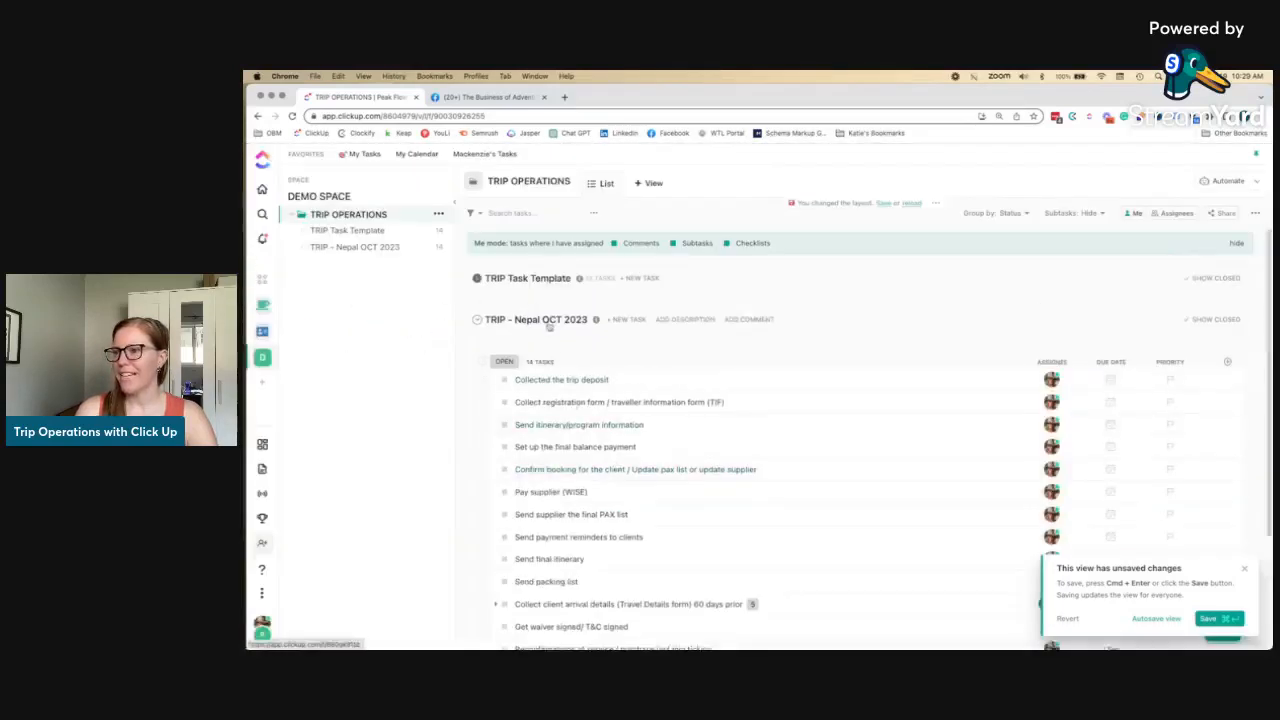
# - In the Nepal list, set "Collected the trip deposit" to Closed and "Collect registration form / traveller information form (TIF)" to In Progress
pyautogui.scroll(-1, 576, 354)
pyautogui.click(504, 325)
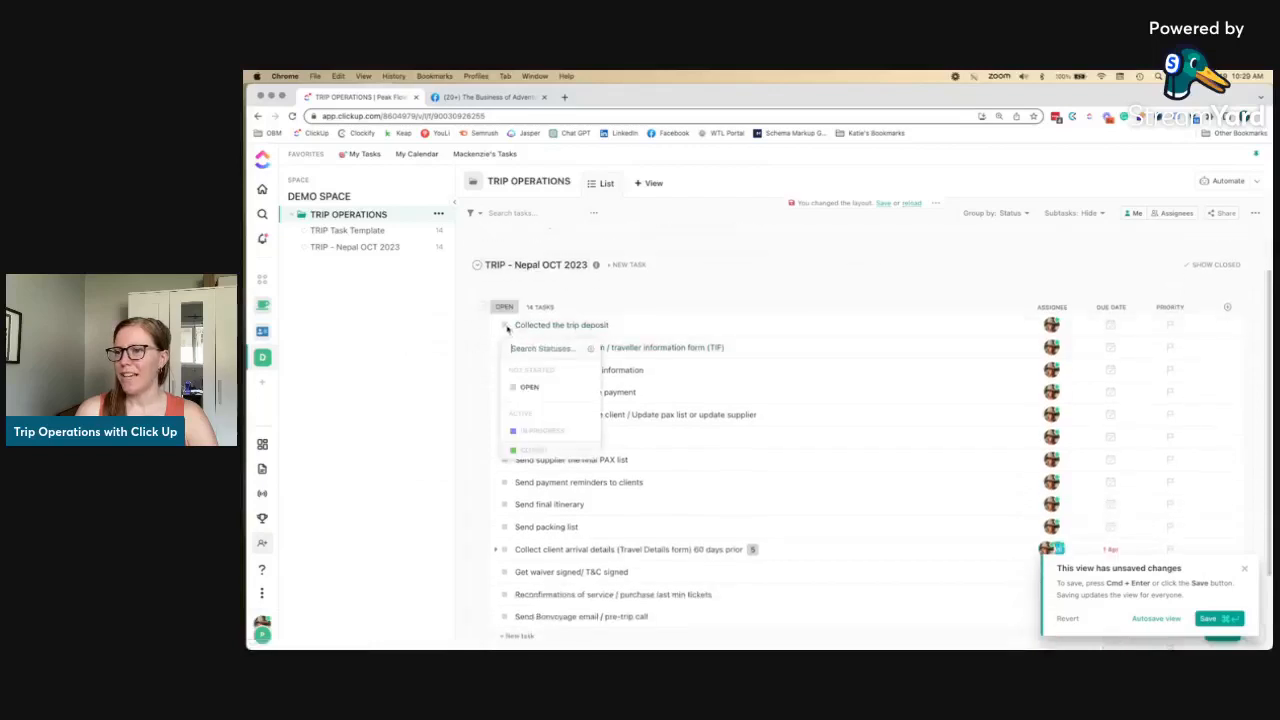
pyautogui.click(538, 436)
pyautogui.click(505, 327)
pyautogui.click(540, 432)
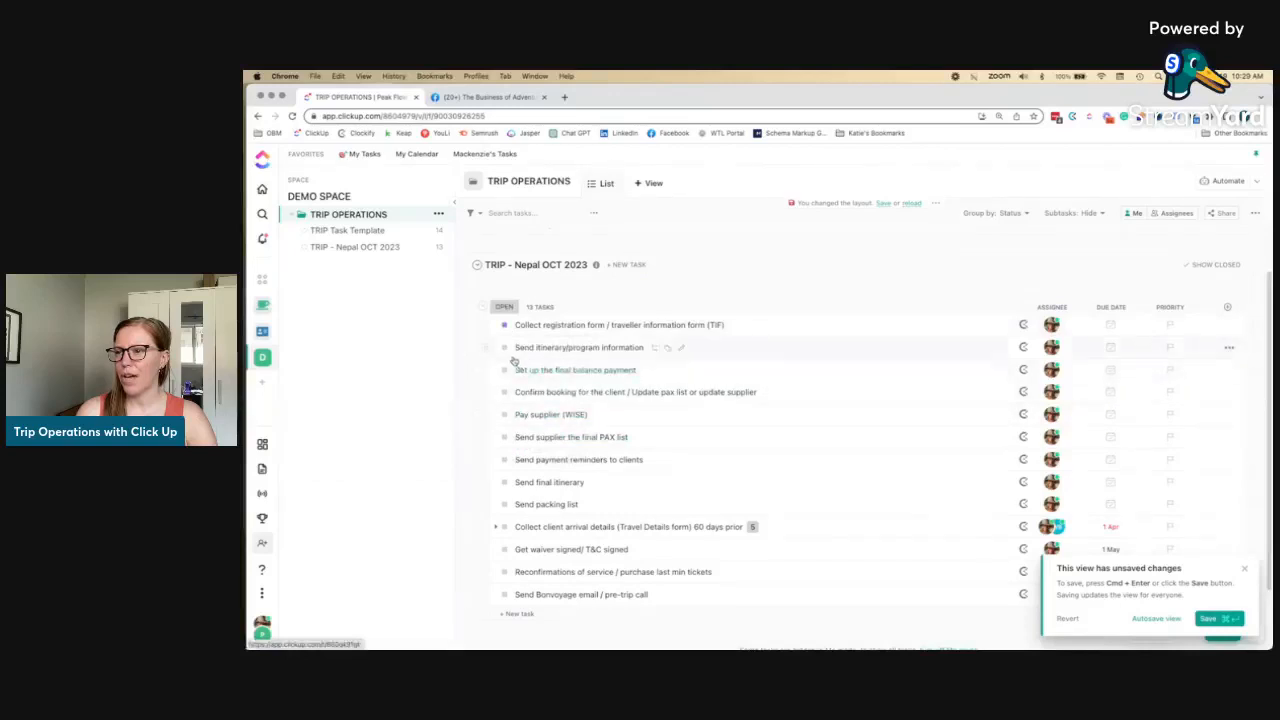
# - Set "Send itinerary/program information" to Closed and "Set up the final balance payment" to In Progress in the Nepal list
pyautogui.click(504, 389)
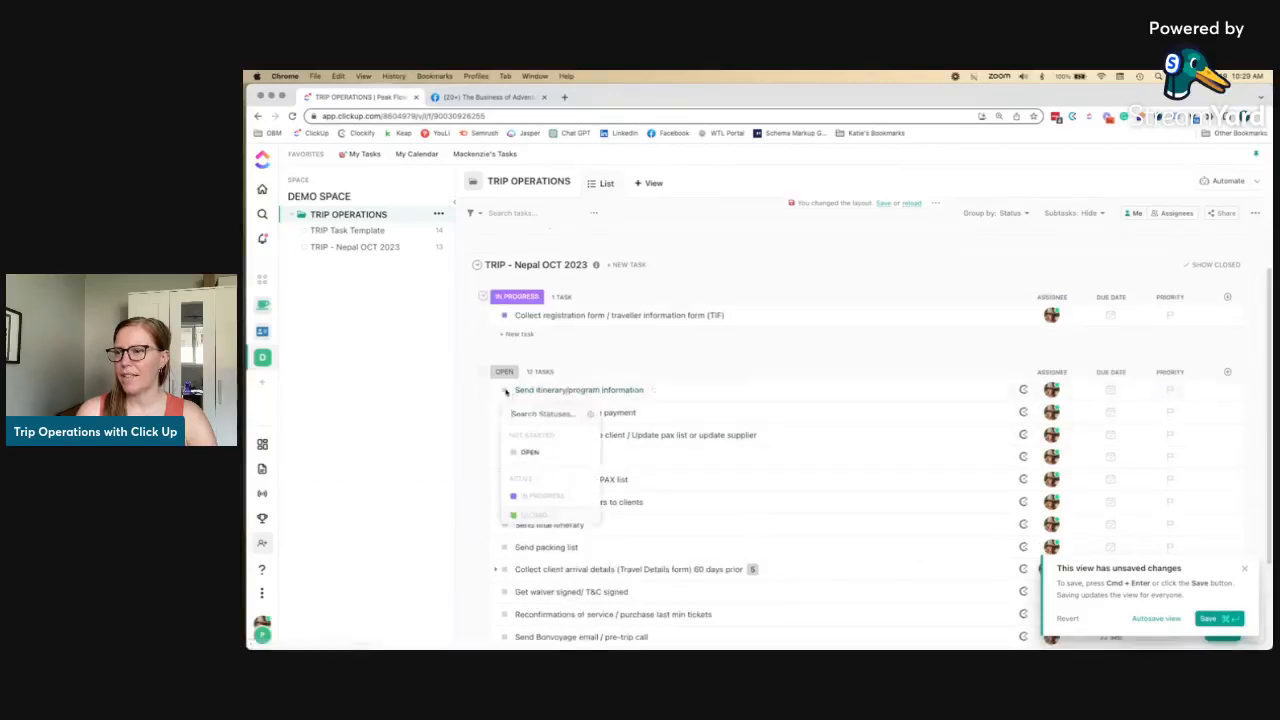
pyautogui.click(545, 497)
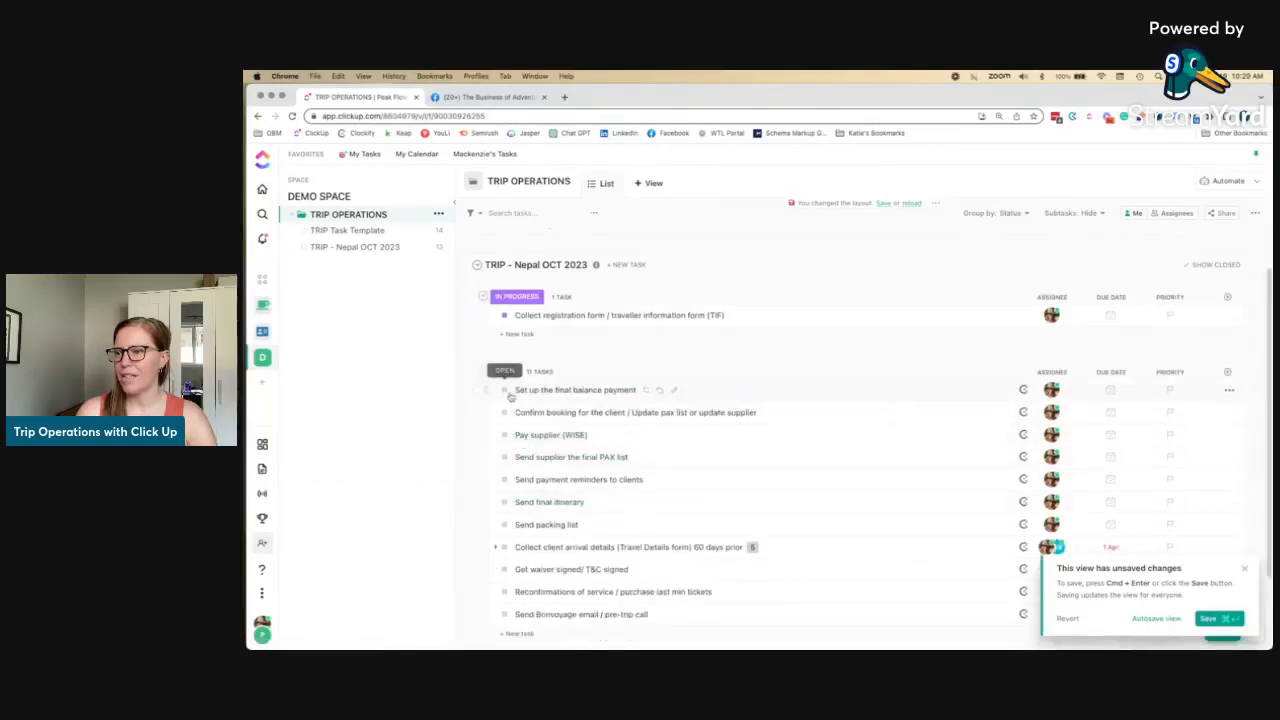
pyautogui.click(507, 392)
pyautogui.click(537, 495)
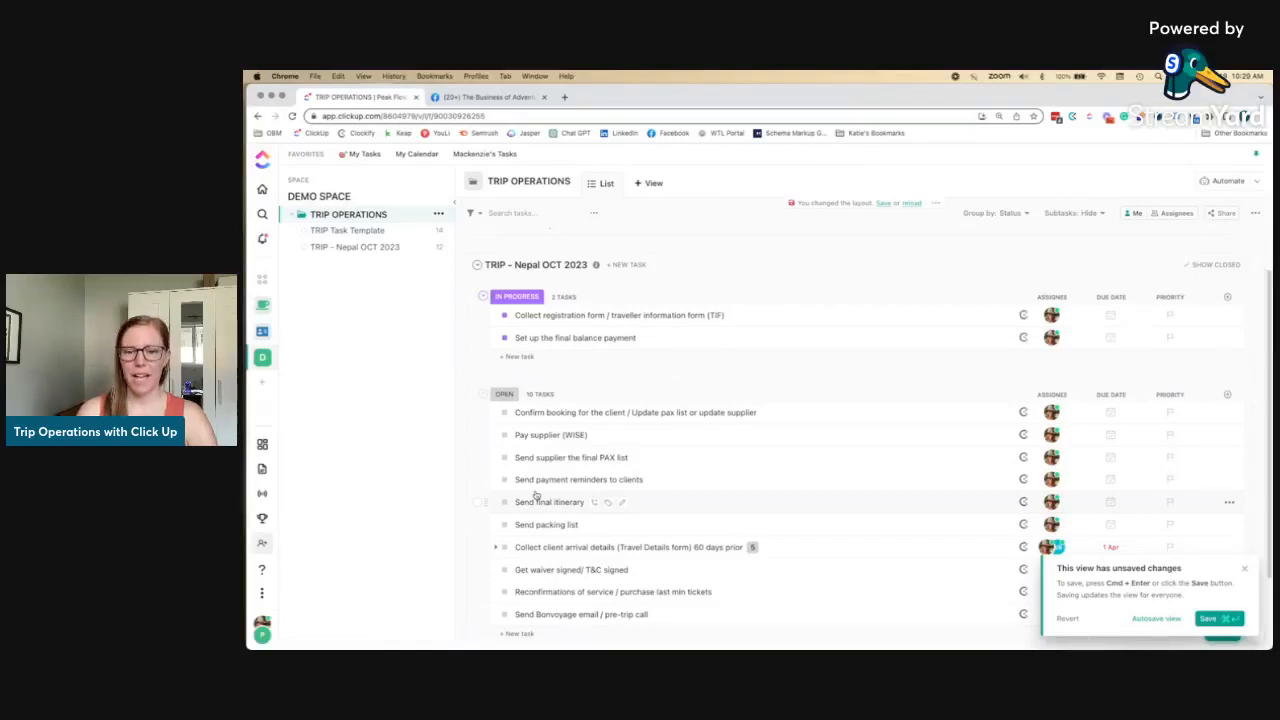
# - Save the layout changes to the TRIP OPERATIONS folder's list view
pyautogui.click(1208, 618)
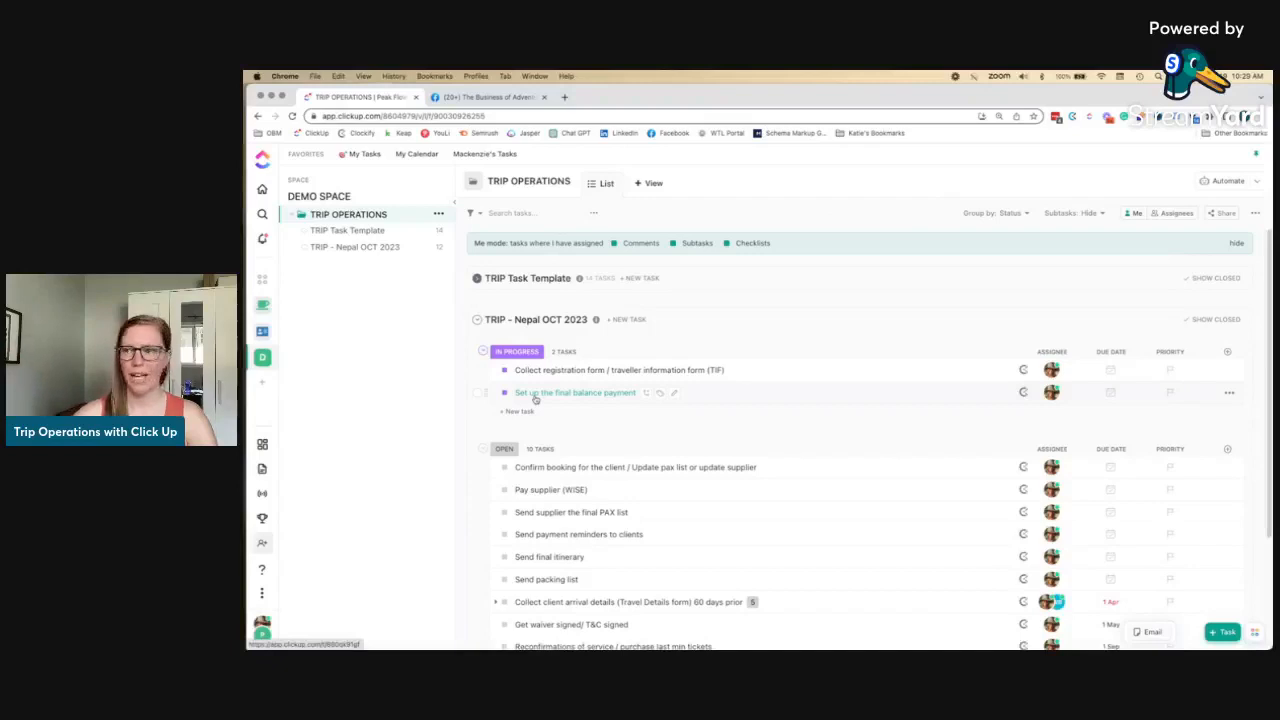
# - Open the Nepal list's "Collect registration form / traveller information form (TIF)" task, look at its description area and activity, and close it
pyautogui.click(630, 370)
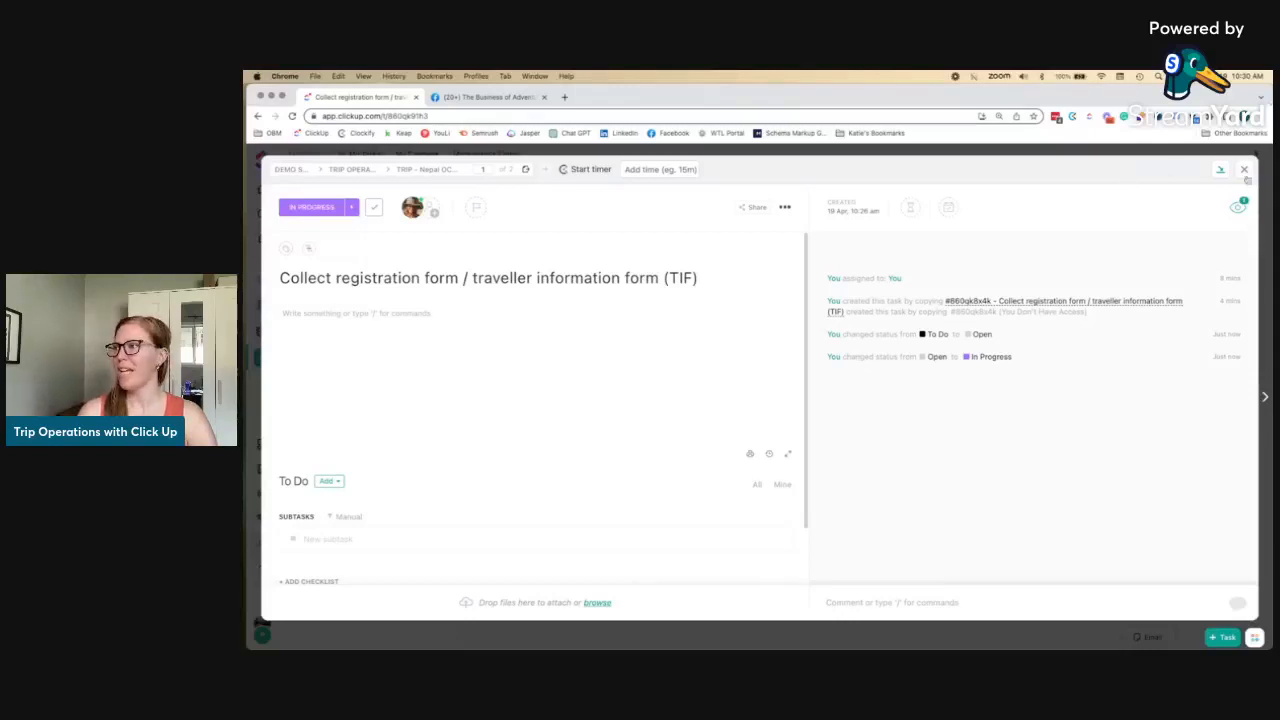
pyautogui.click(302, 317)
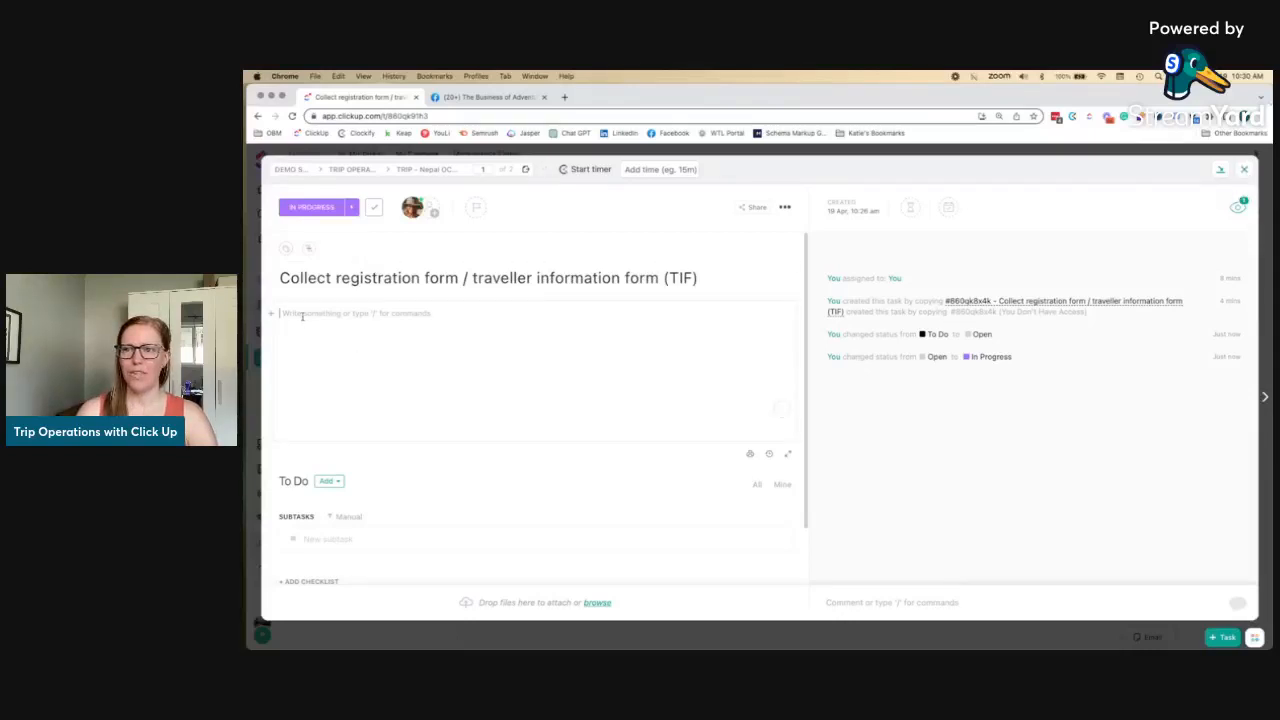
pyautogui.click(1244, 171)
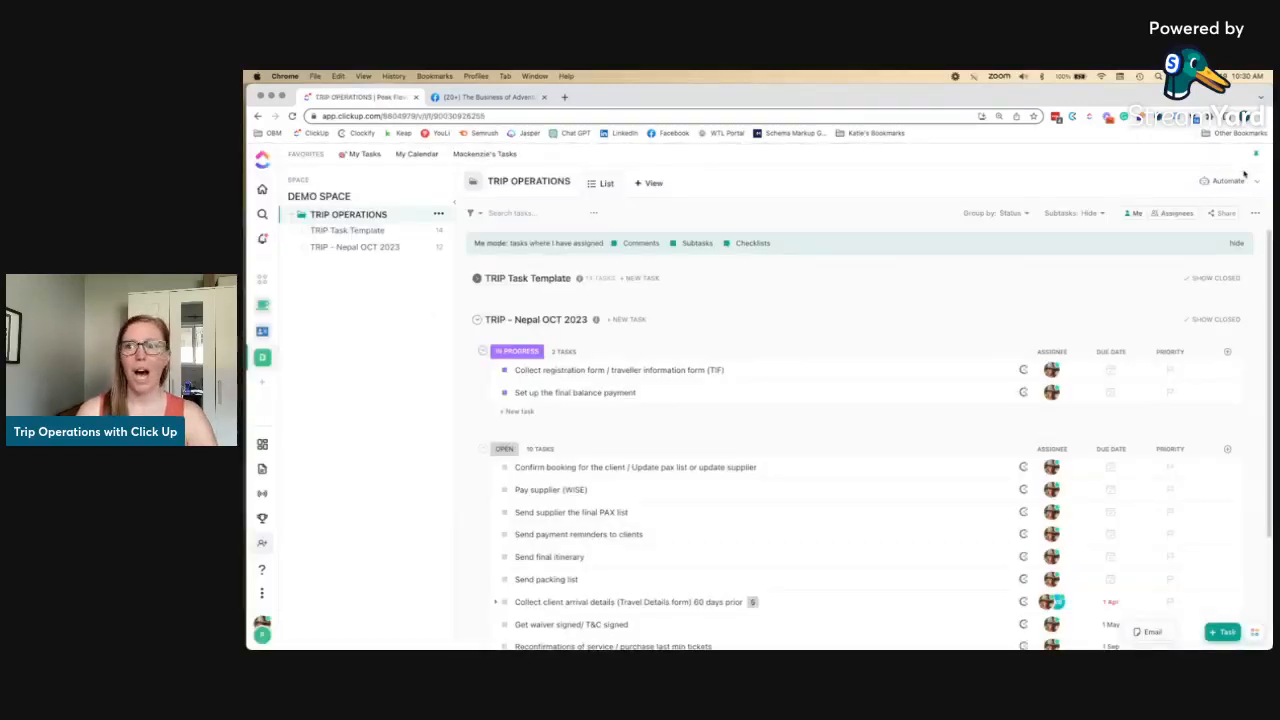
# - In the TRIP Task Template list's "Set up the final balance payment" task, start a numbered list in the description with "Open Quickbooks"
pyautogui.click(376, 233)
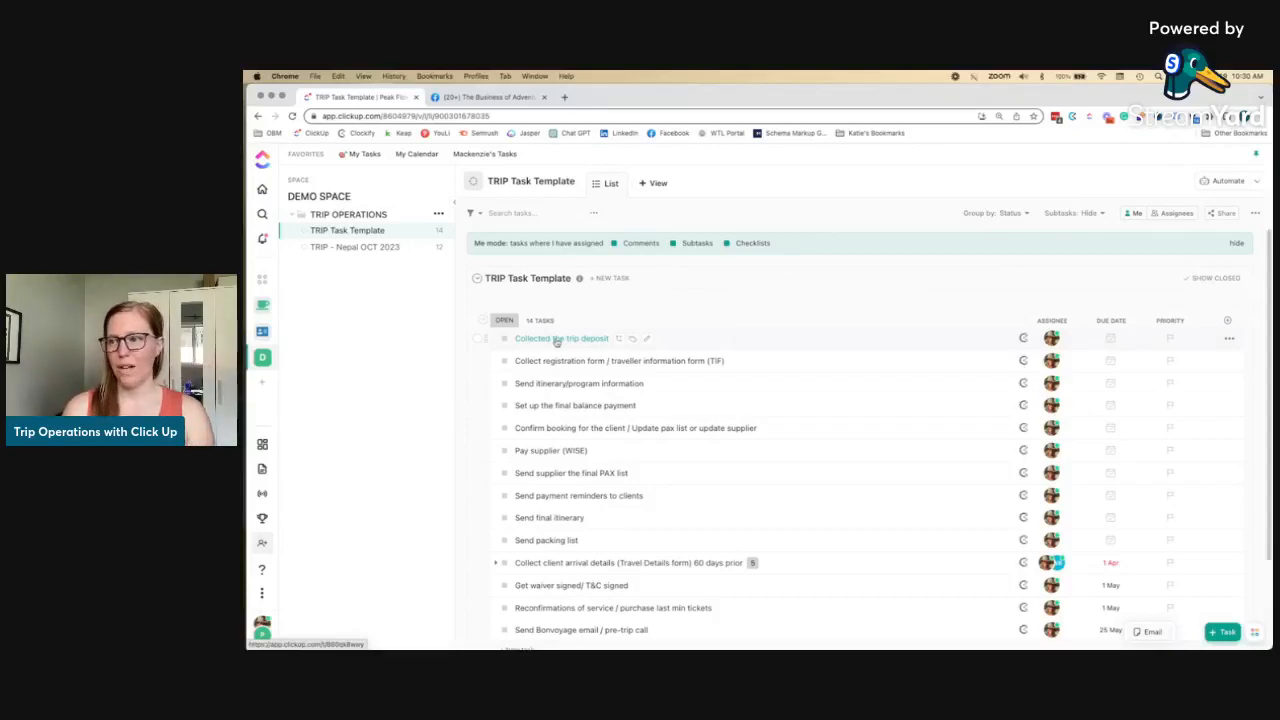
pyautogui.click(560, 405)
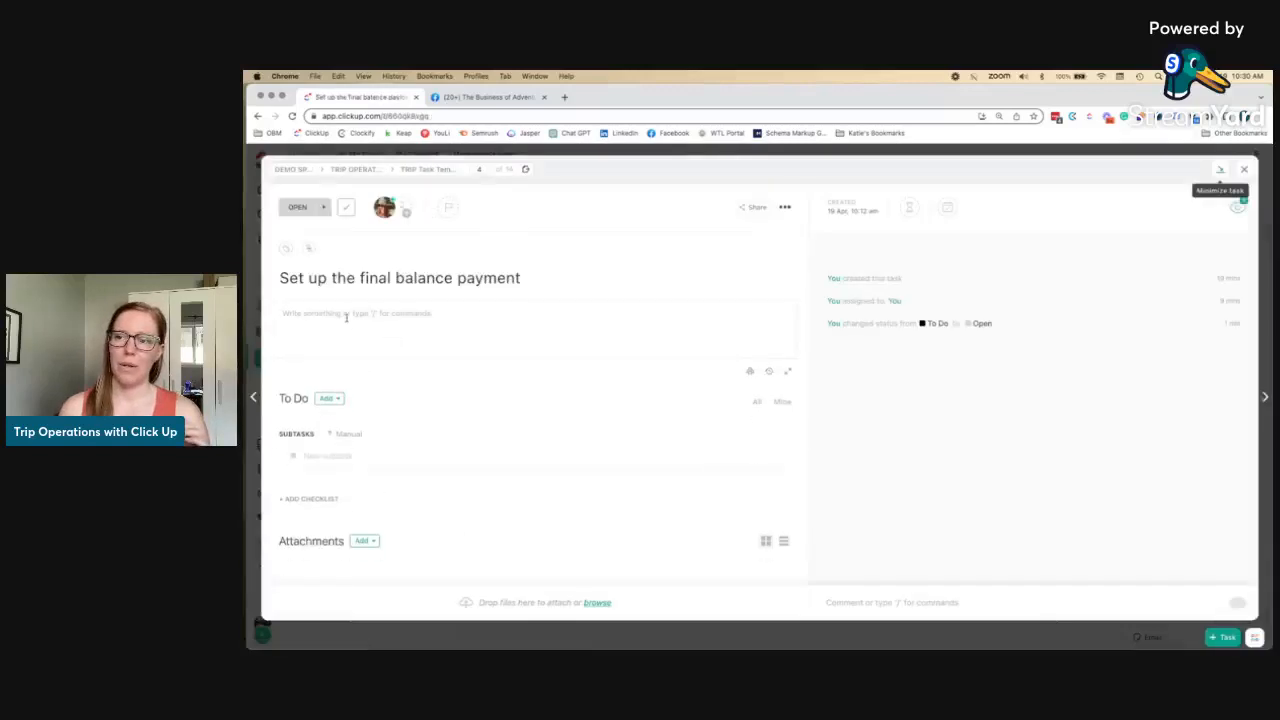
pyautogui.click(349, 323)
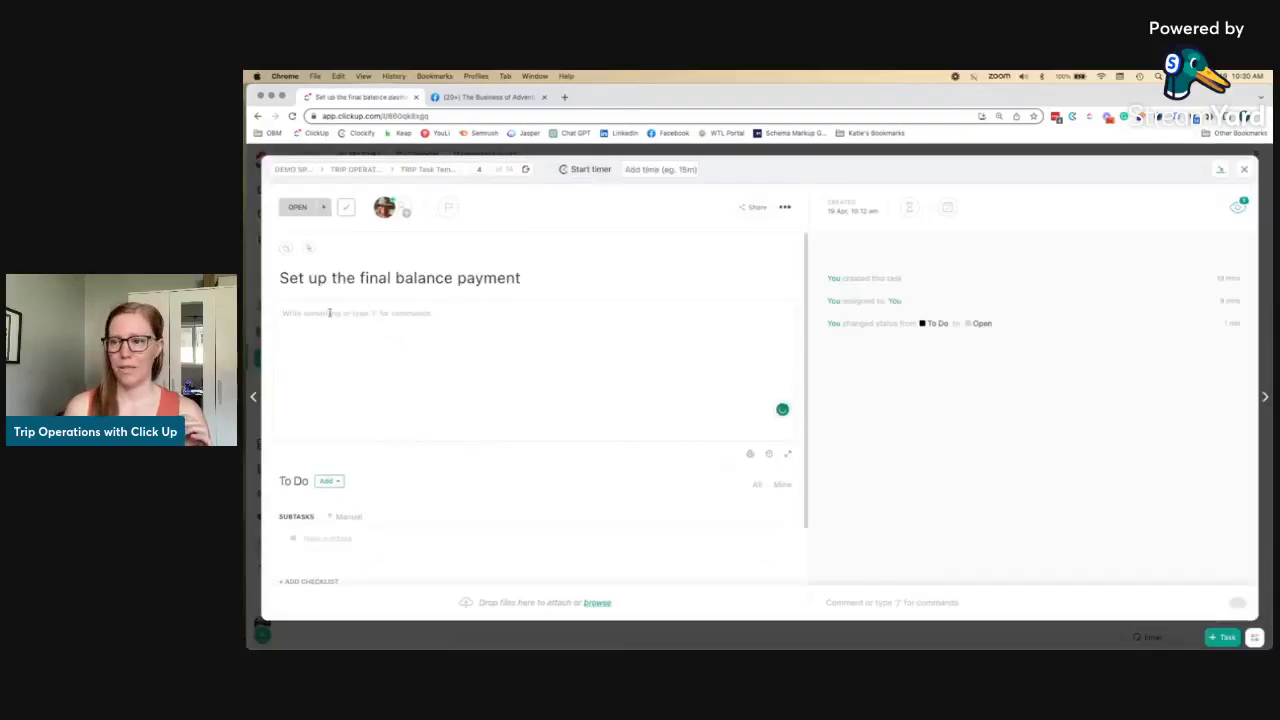
pyautogui.write('1. ')
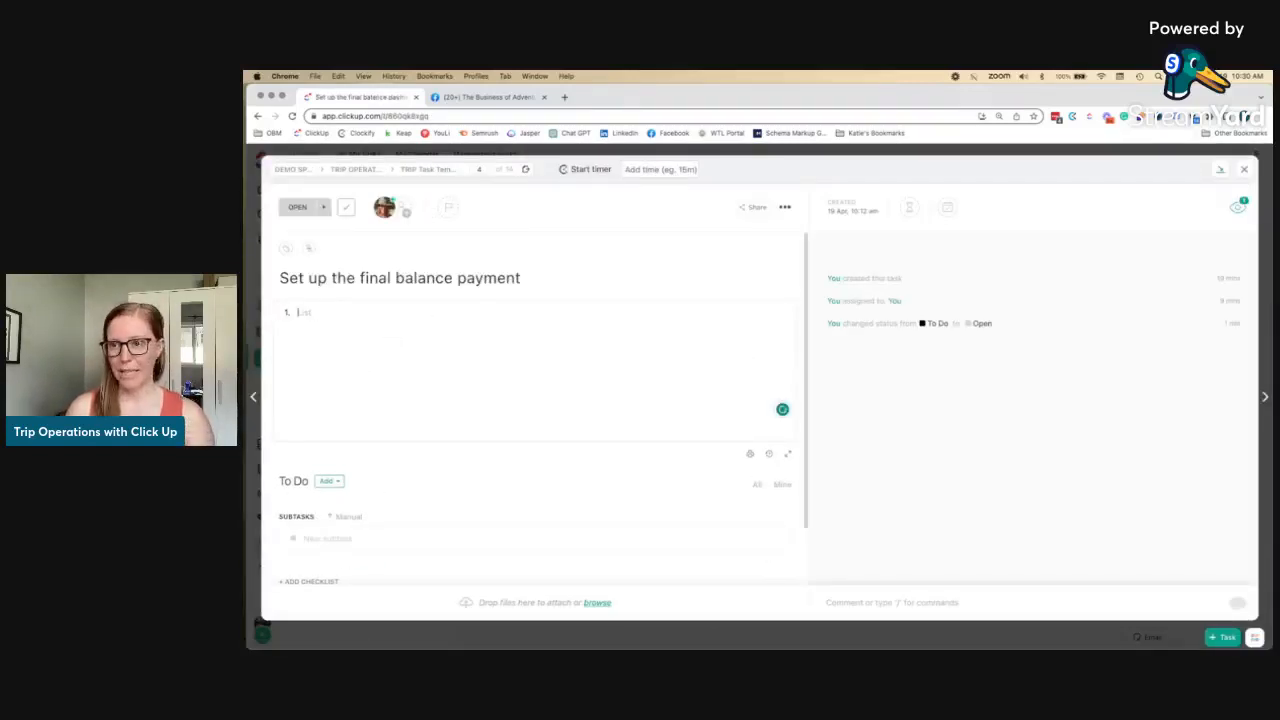
pyautogui.write('OPen')
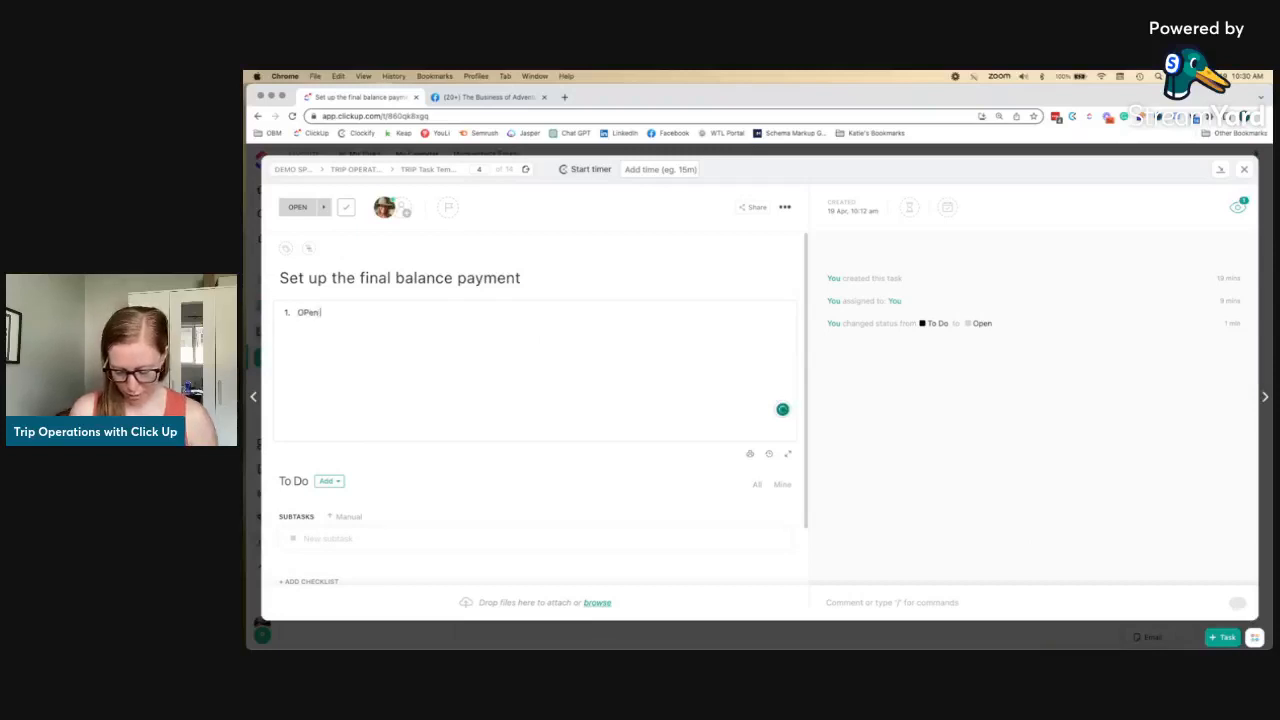
pyautogui.write(' Quickbooks')
pyautogui.press('Return')
# - Write "Search for the client, if no client, add new client" as the second item of the description's numbered list
pyautogui.write('Sear')
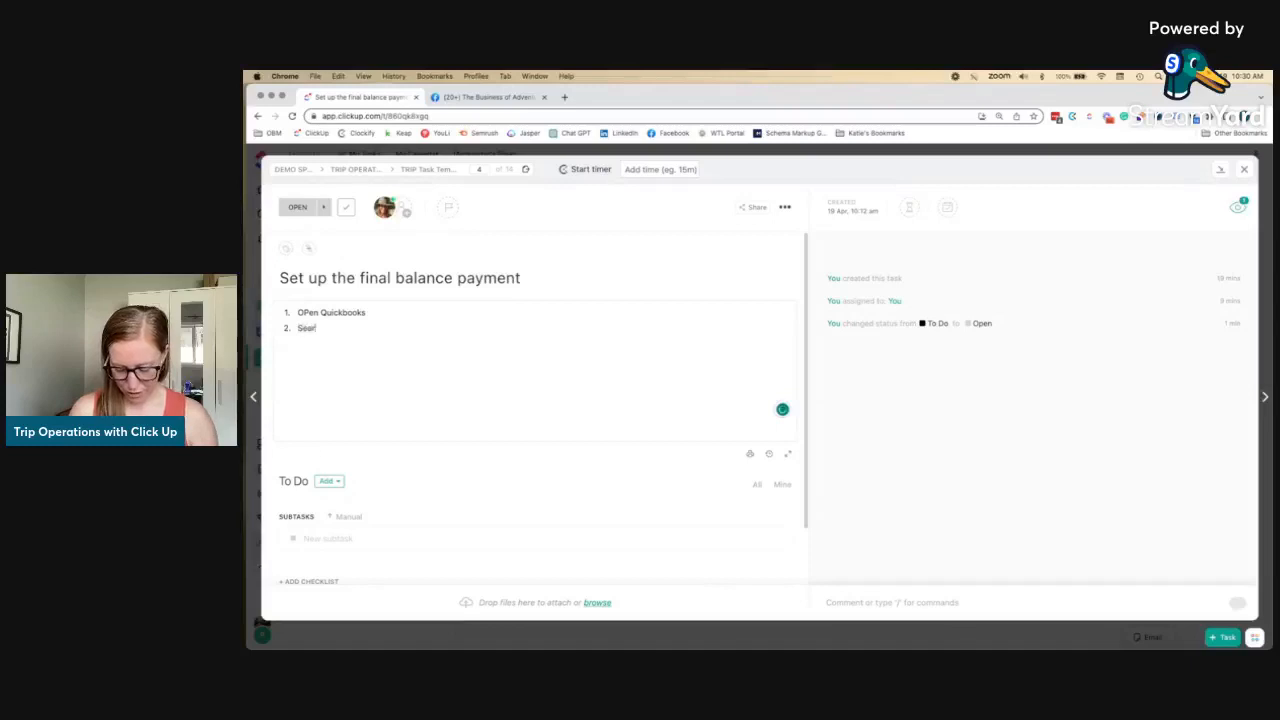
pyautogui.write('ch for the client')
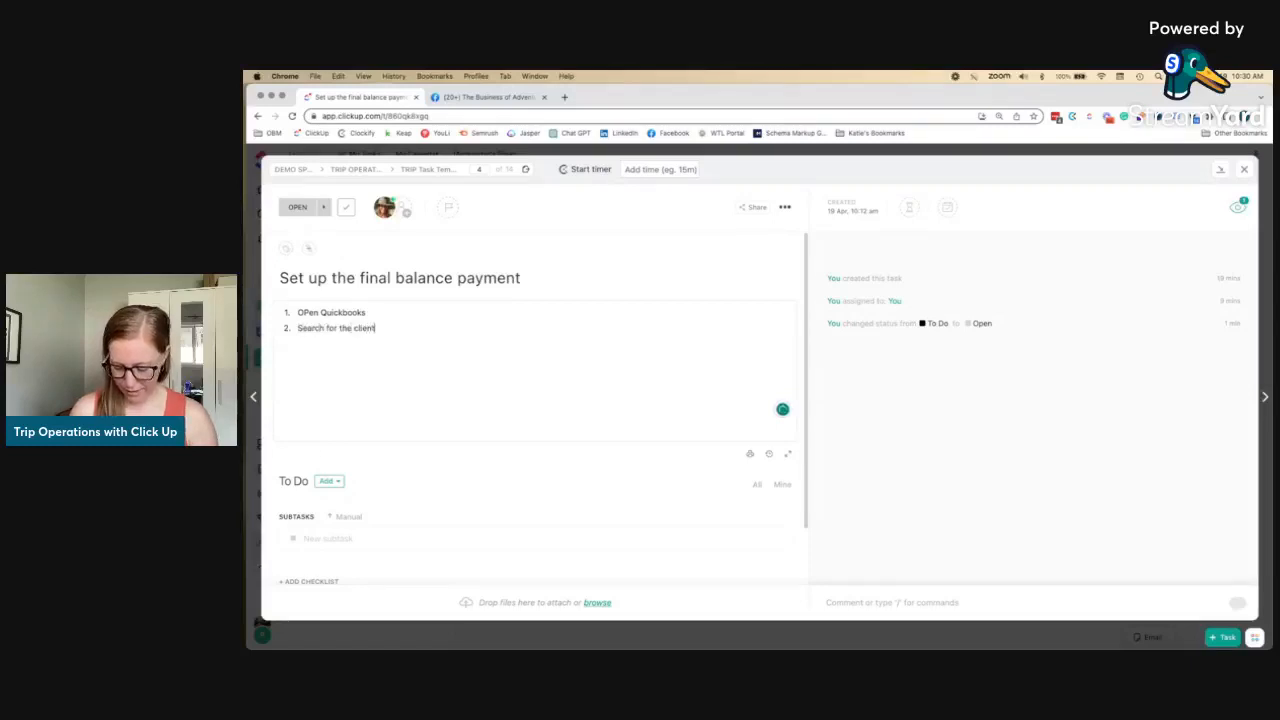
pyautogui.write(', if no client')
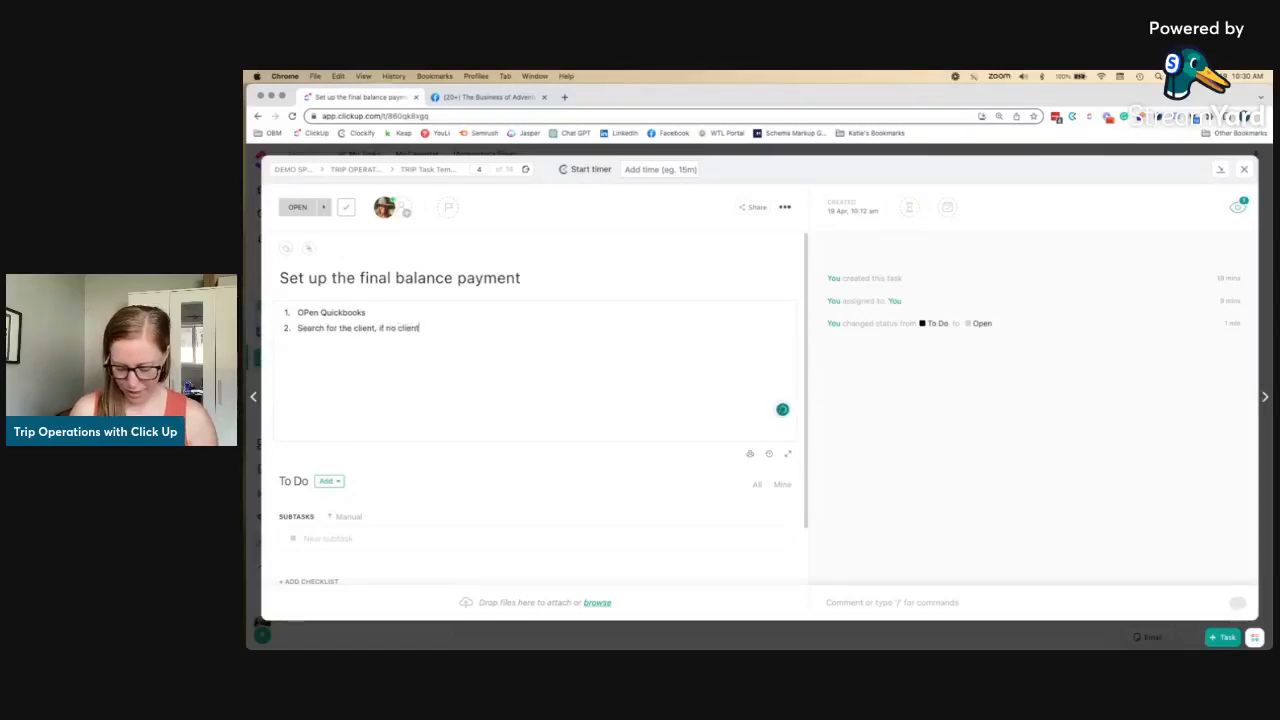
pyautogui.write(', add ')
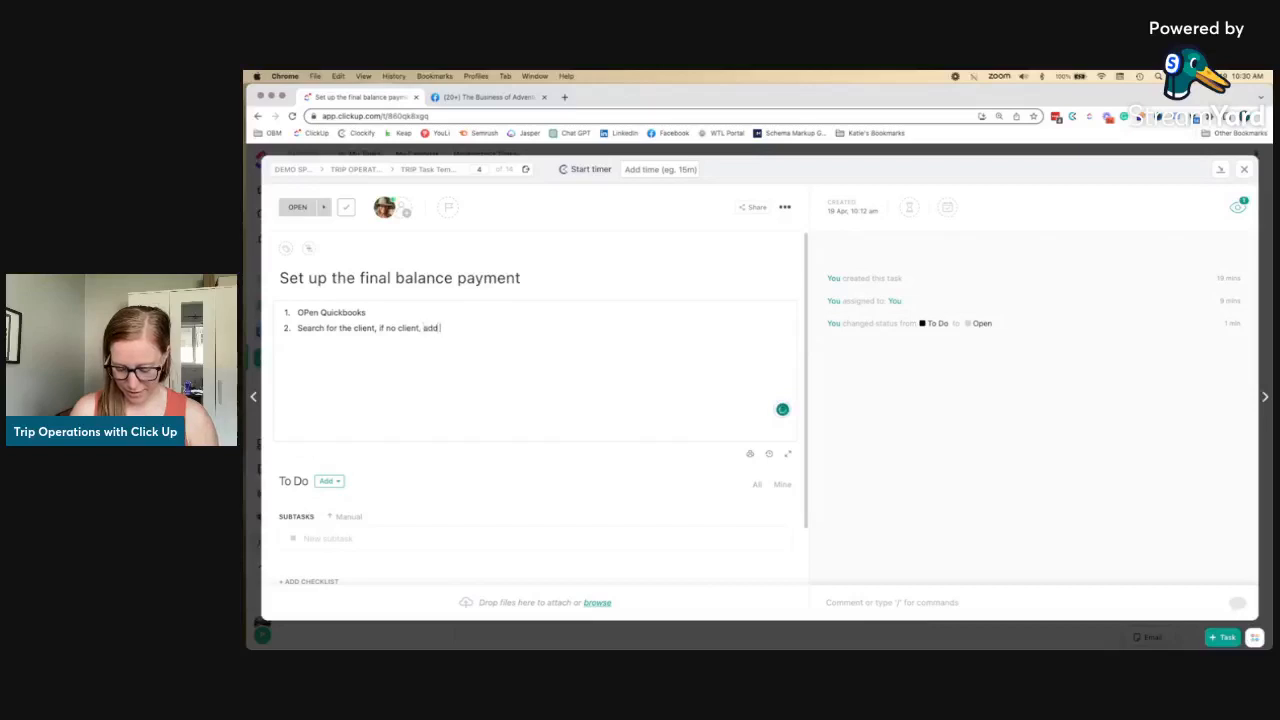
pyautogui.write('new client')
pyautogui.press('Return')
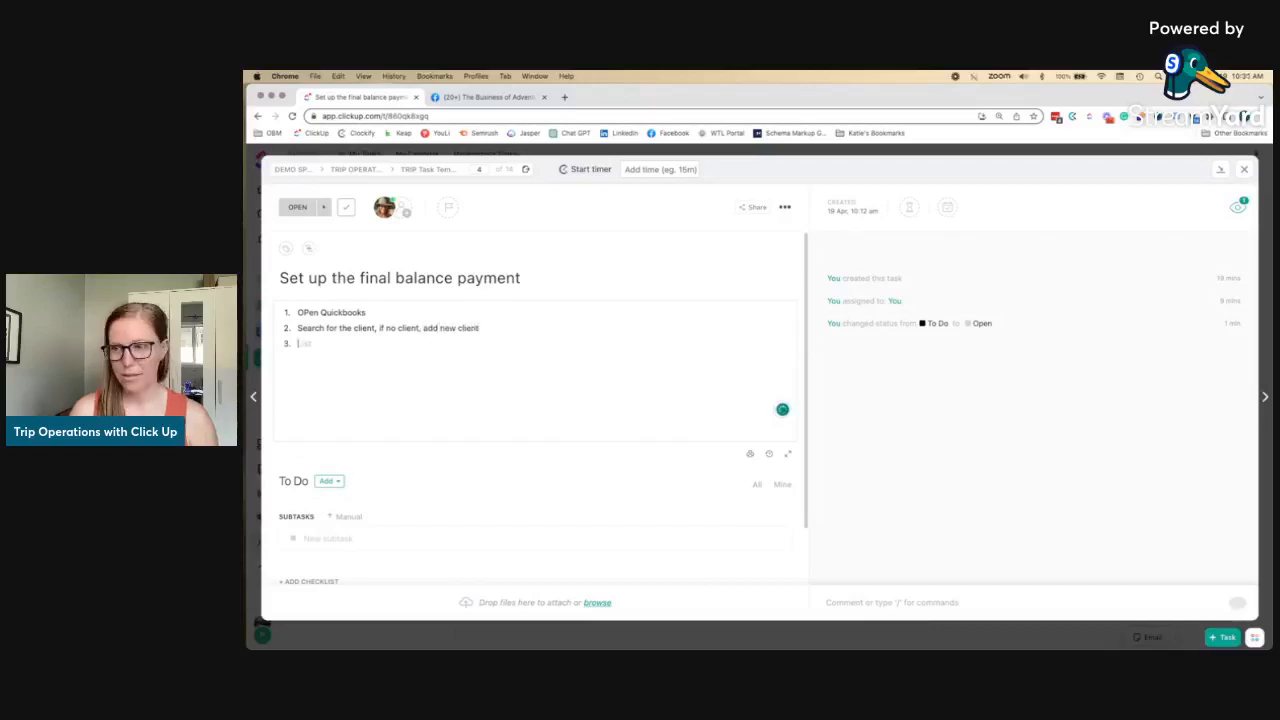
# - Add "Create invoice; ensure the" and "Add taxes" as the third and fourth items of the numbered list
pyautogui.write('Create invoice')
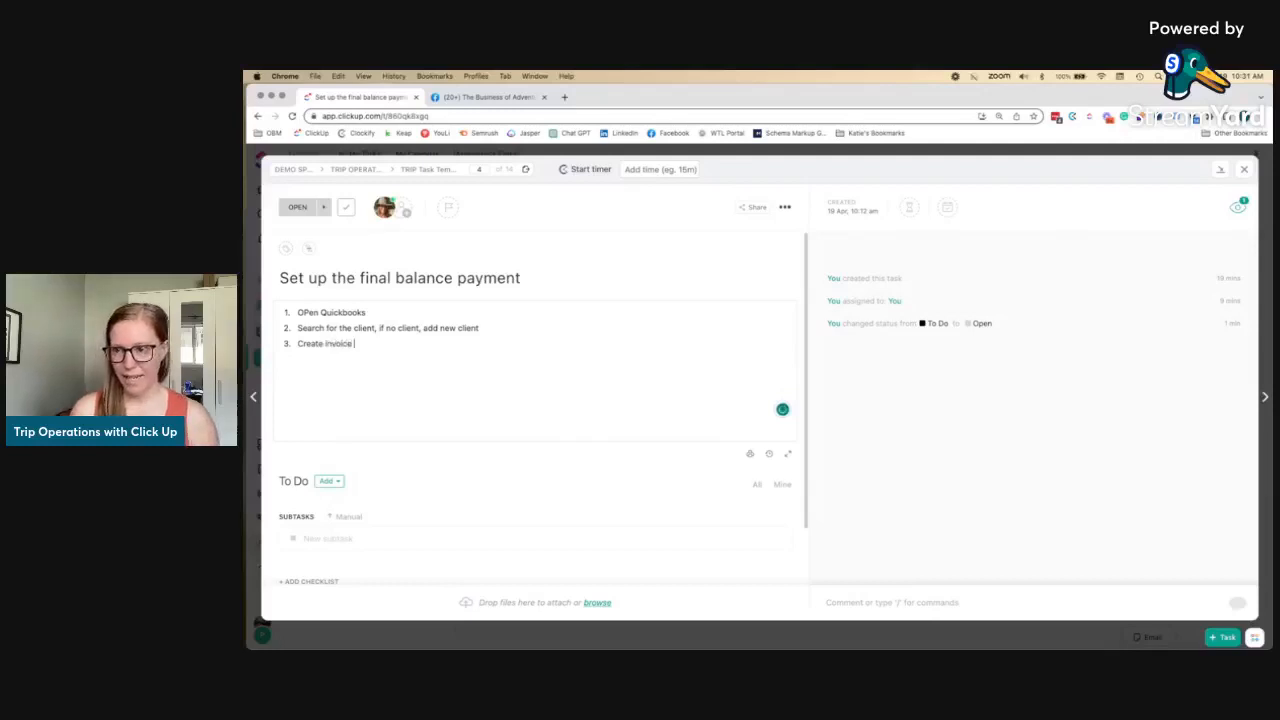
pyautogui.write('; ens')
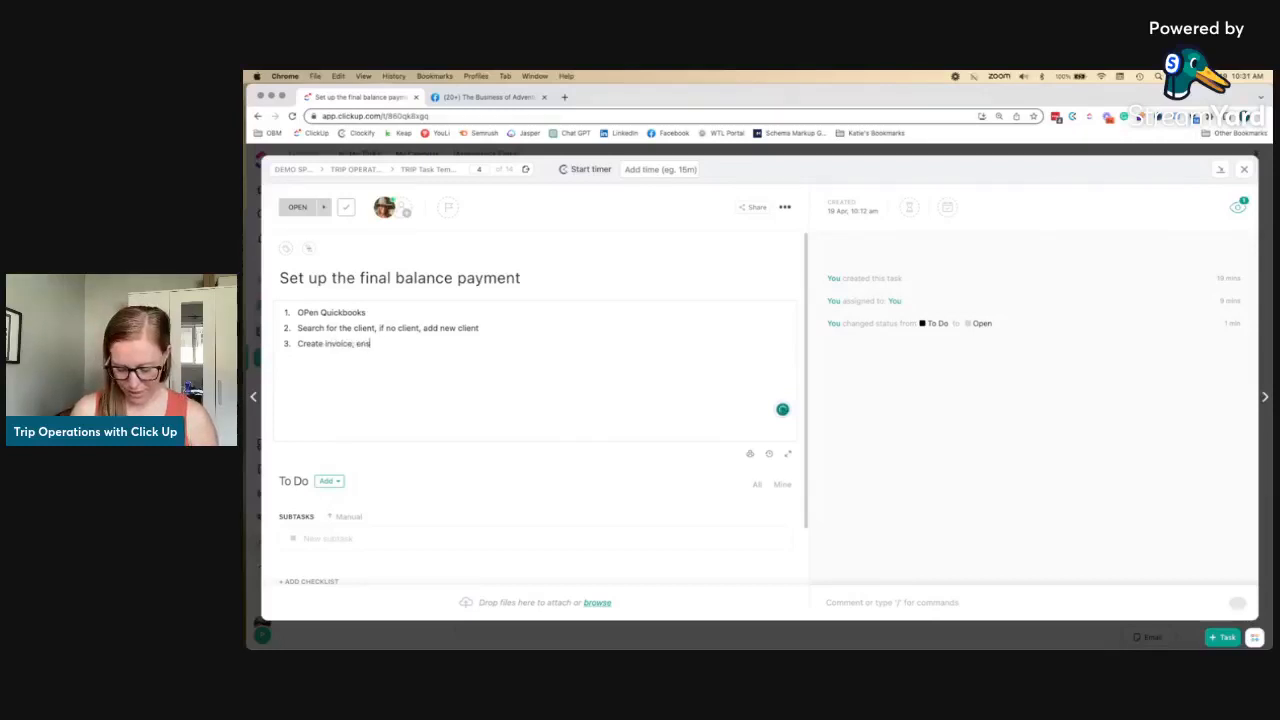
pyautogui.write('ure the')
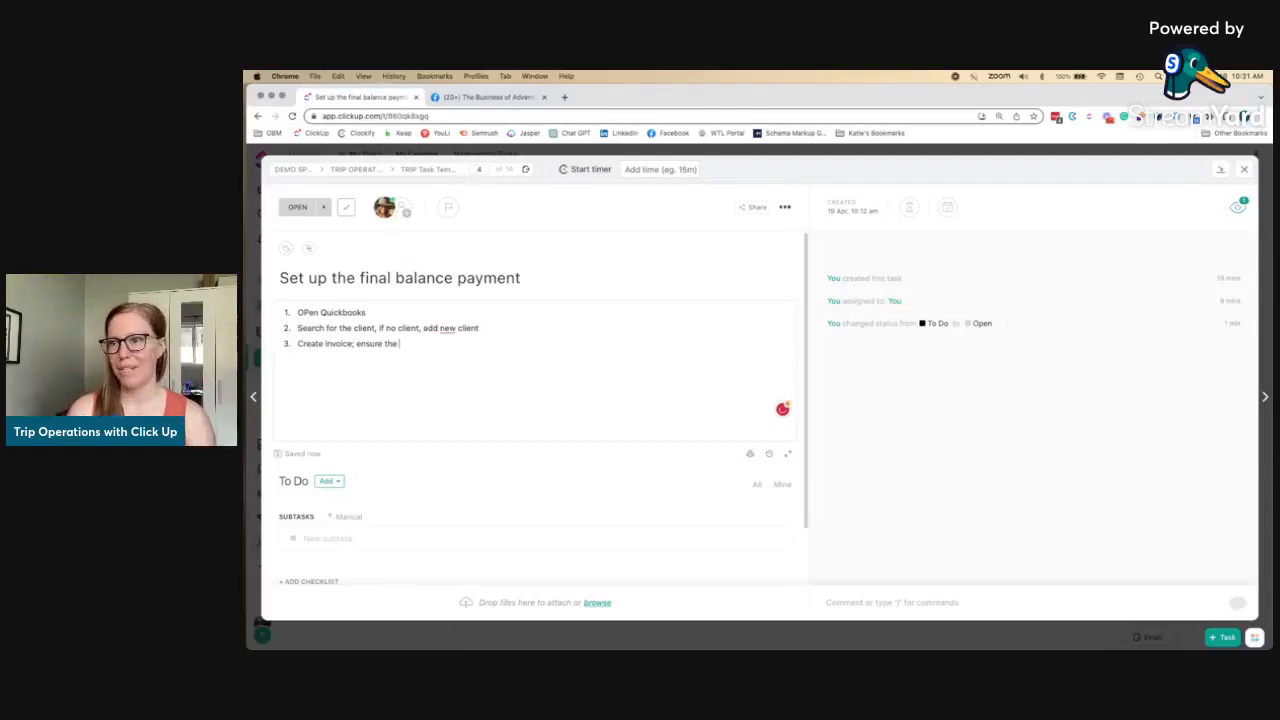
pyautogui.press('Return')
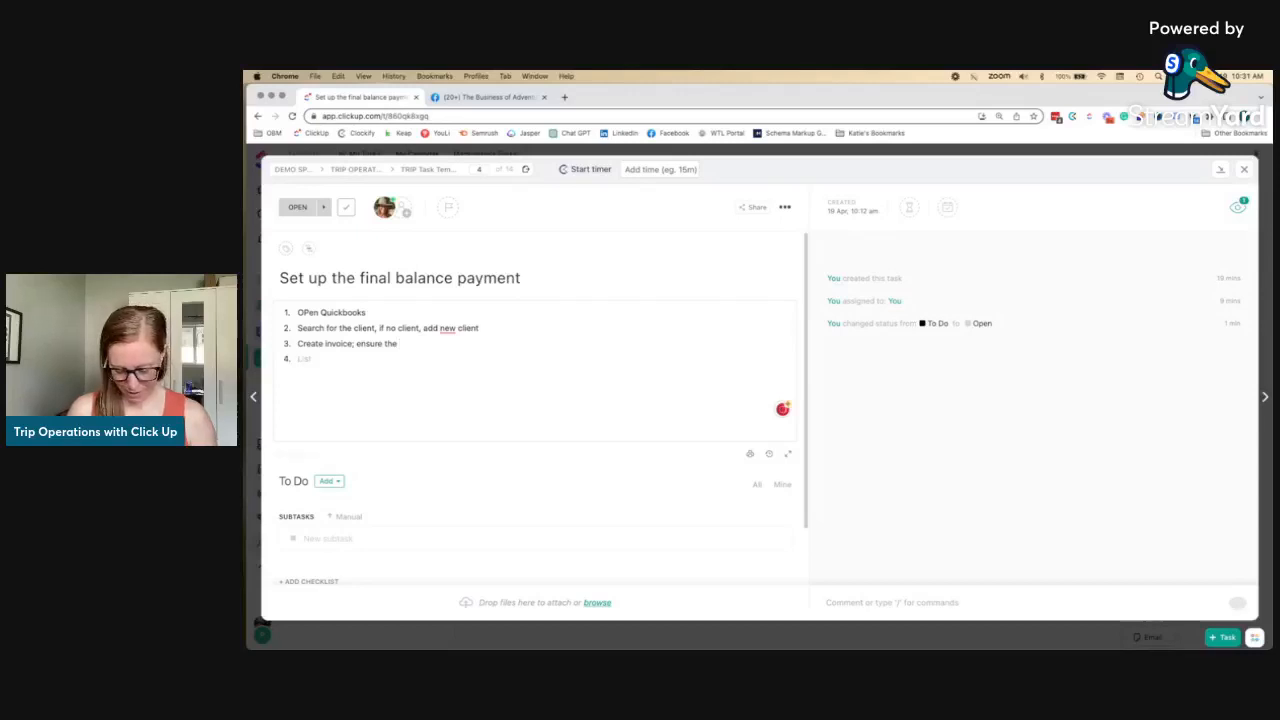
pyautogui.write('Add taxes')
pyautogui.press('Return')
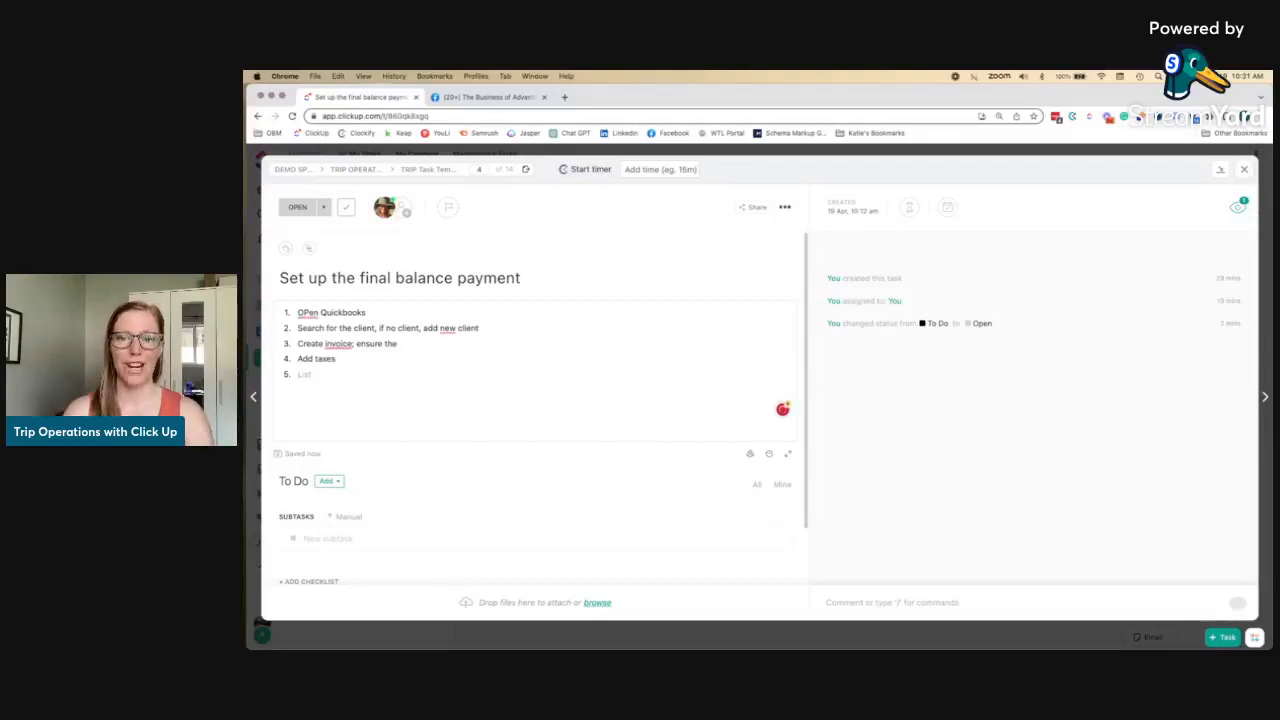
# - Add a fifth item to the numbered list about emailing the invoice to the client
pyautogui.click(369, 360)
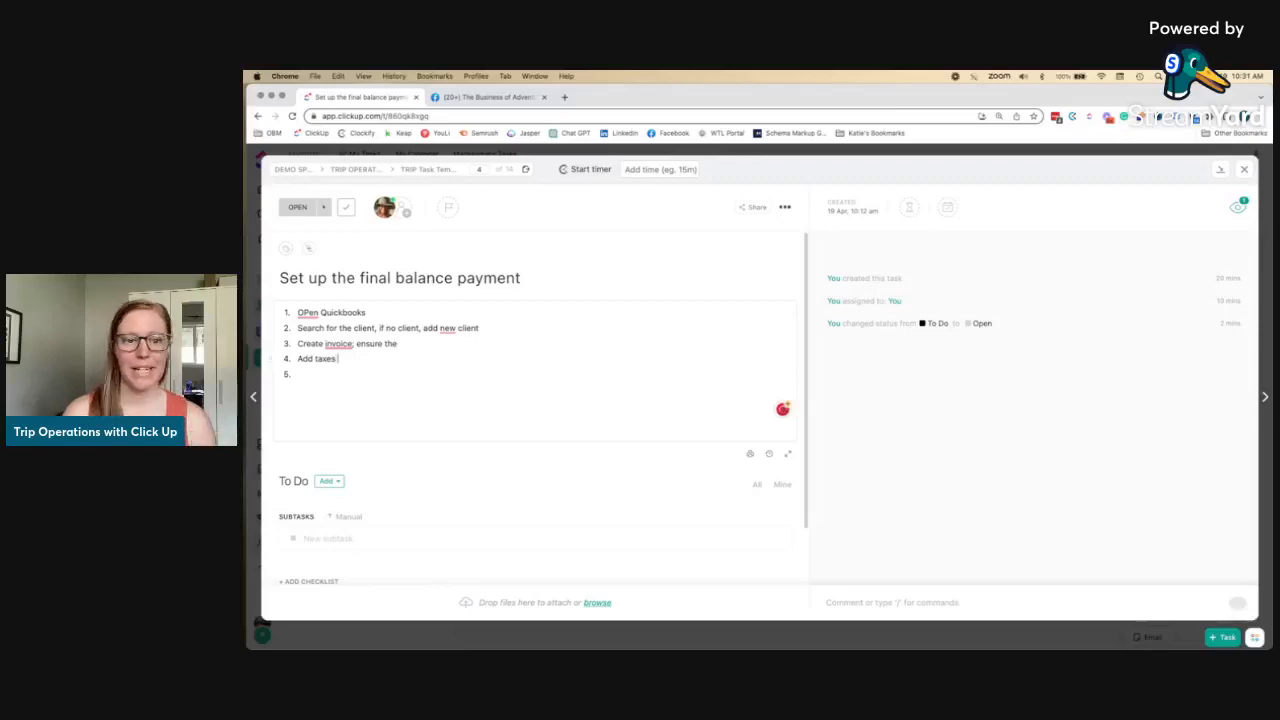
pyautogui.click(322, 374)
pyautogui.write('Email invceo')
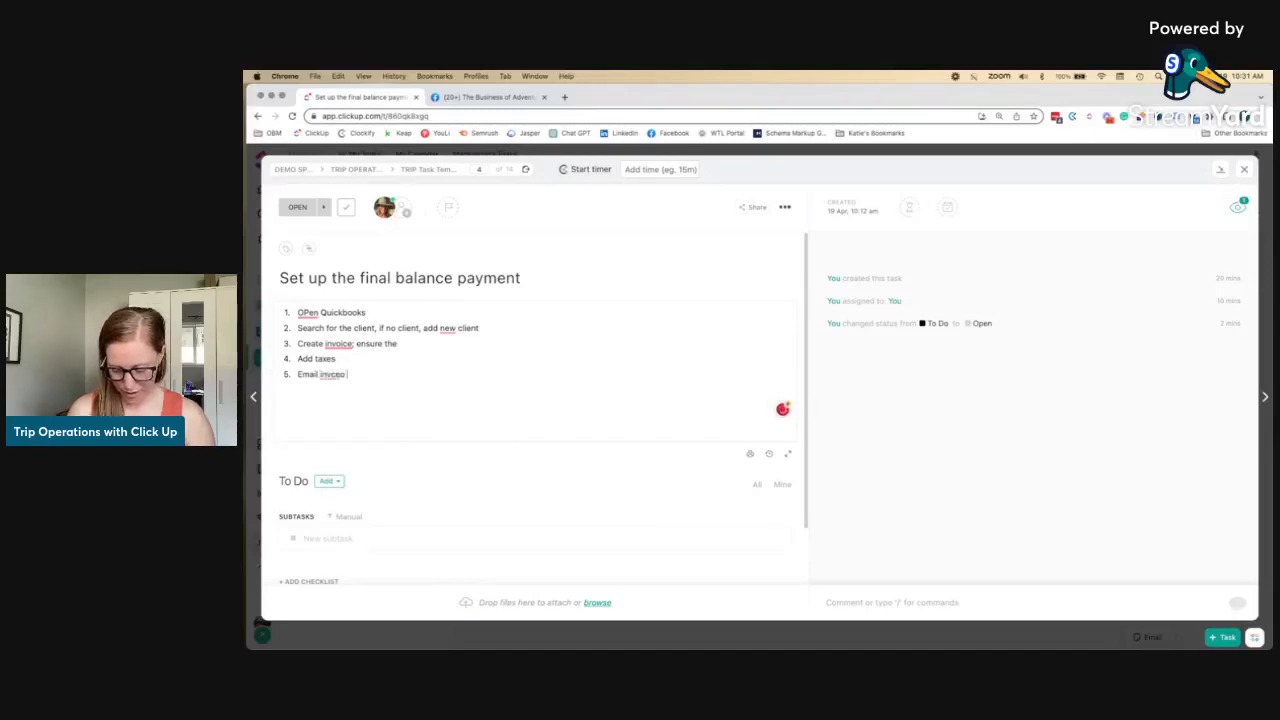
pyautogui.write('to he cli')
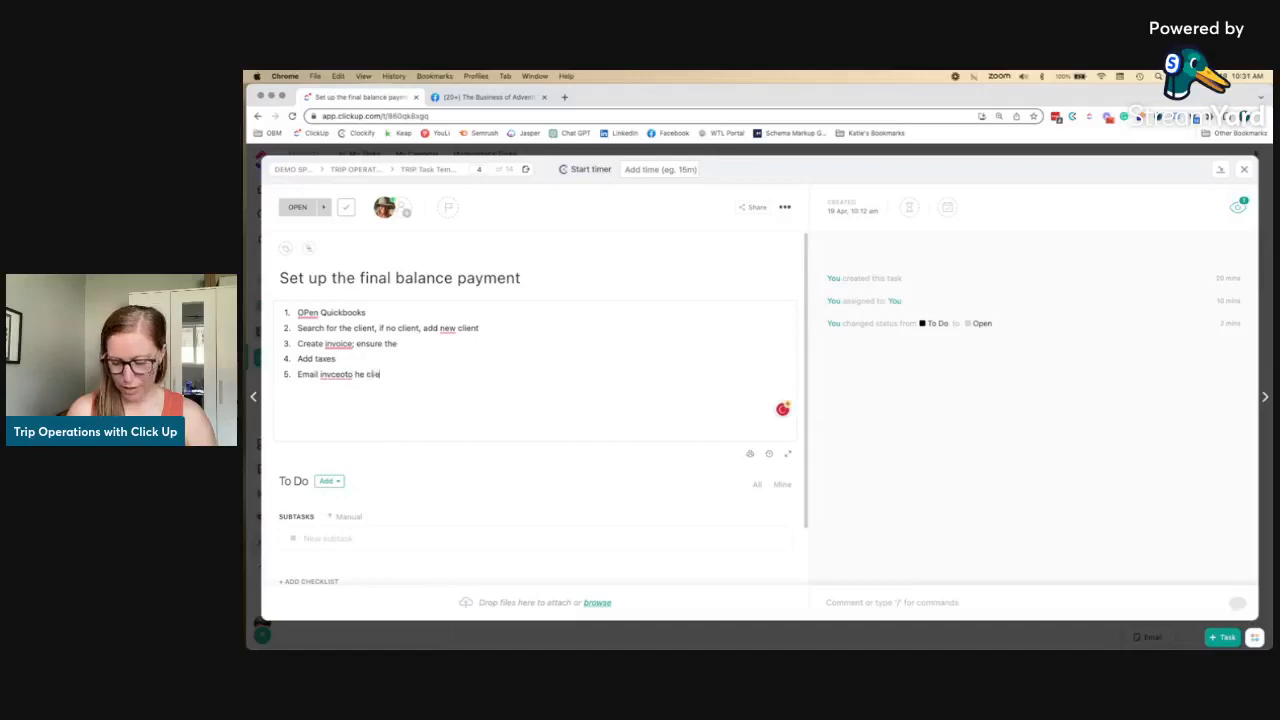
pyautogui.write('etn')
pyautogui.press('BackSpace')
pyautogui.press('Return')
# - Insert the item "Add a copy of the deposit receipt" directly after "Add taxes" in the numbered list
pyautogui.click(346, 362)
pyautogui.press('Return')
pyautogui.write('Add')
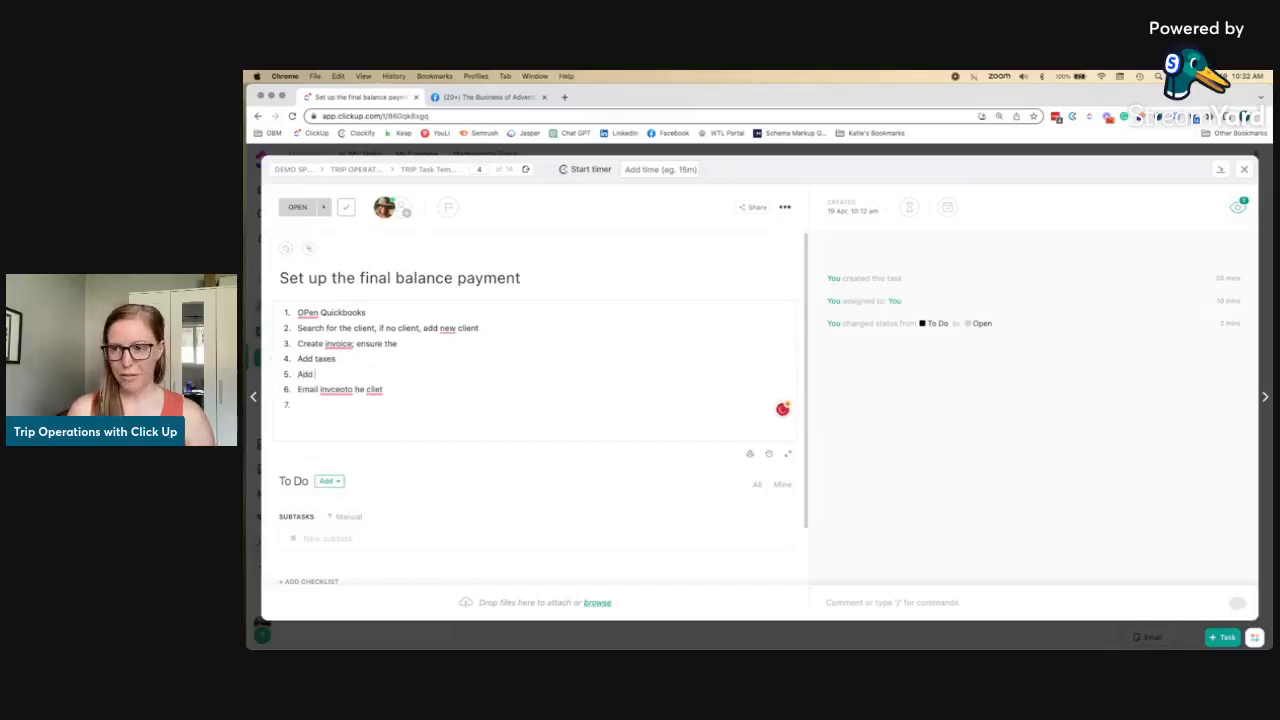
pyautogui.write(' a copy of the deposit receip')
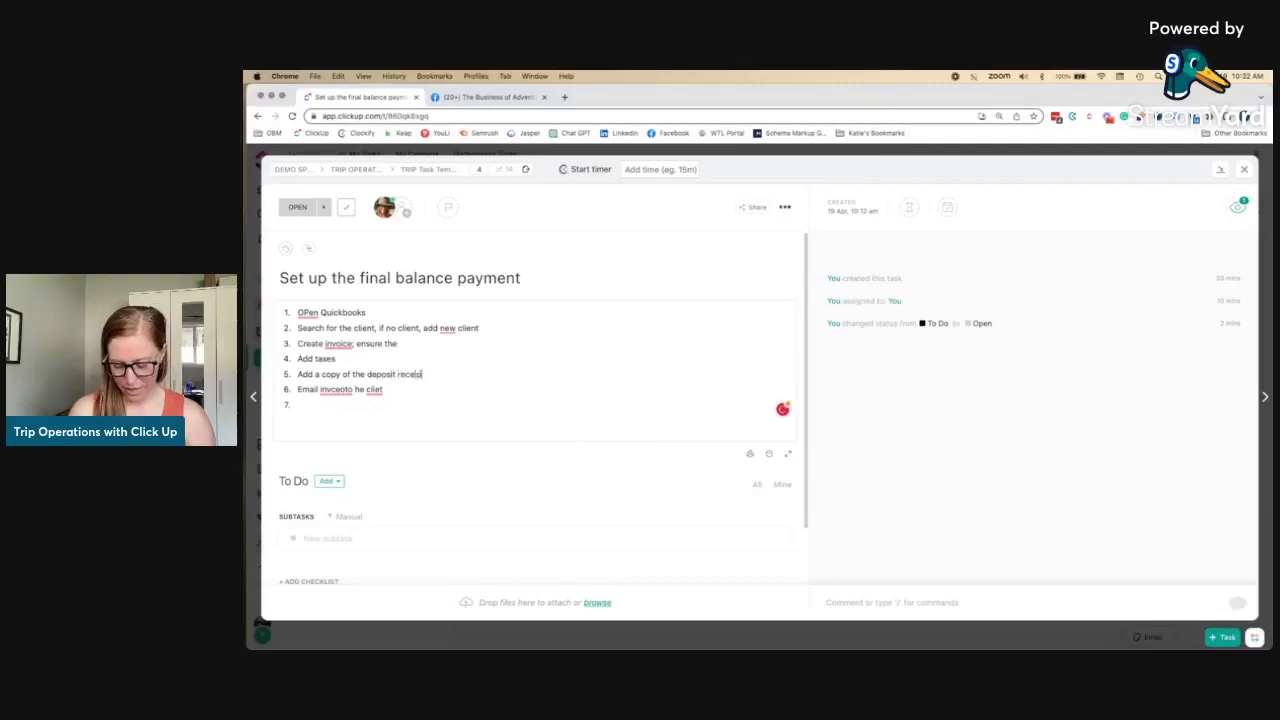
pyautogui.write('t')
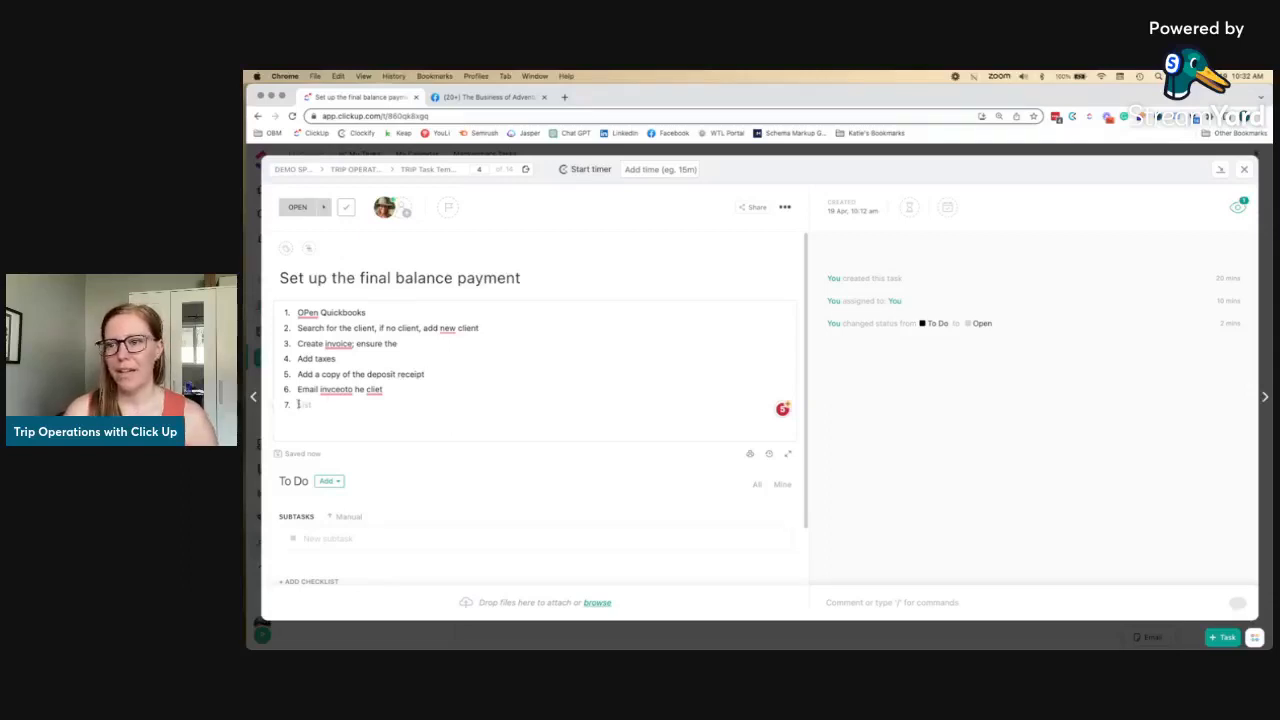
# - Write "Set up the payment reminders" as the seventh item of the numbered list, correcting its misspelled words
pyautogui.write('Set up the paymet remider')
pyautogui.press('BackSpace')
pyautogui.press('BackSpace')
pyautogui.press('BackSpace')
pyautogui.press('BackSpace')
pyautogui.write('iners')
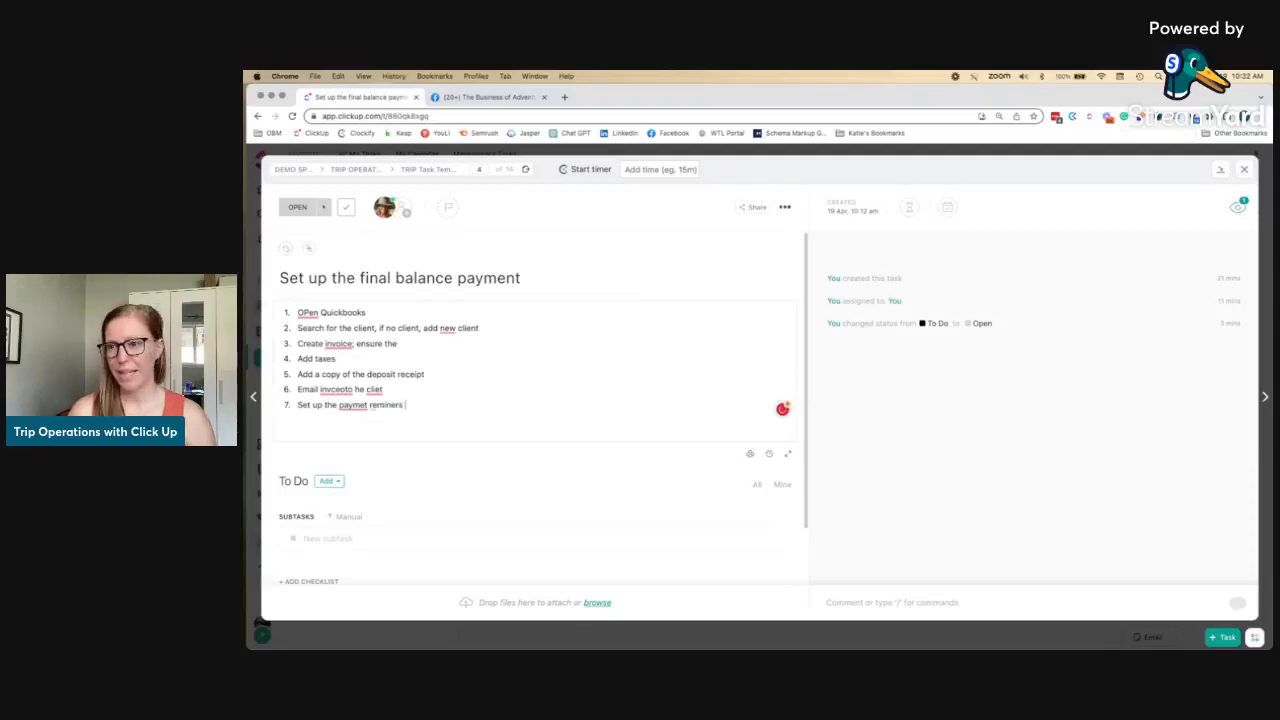
pyautogui.click(392, 425)
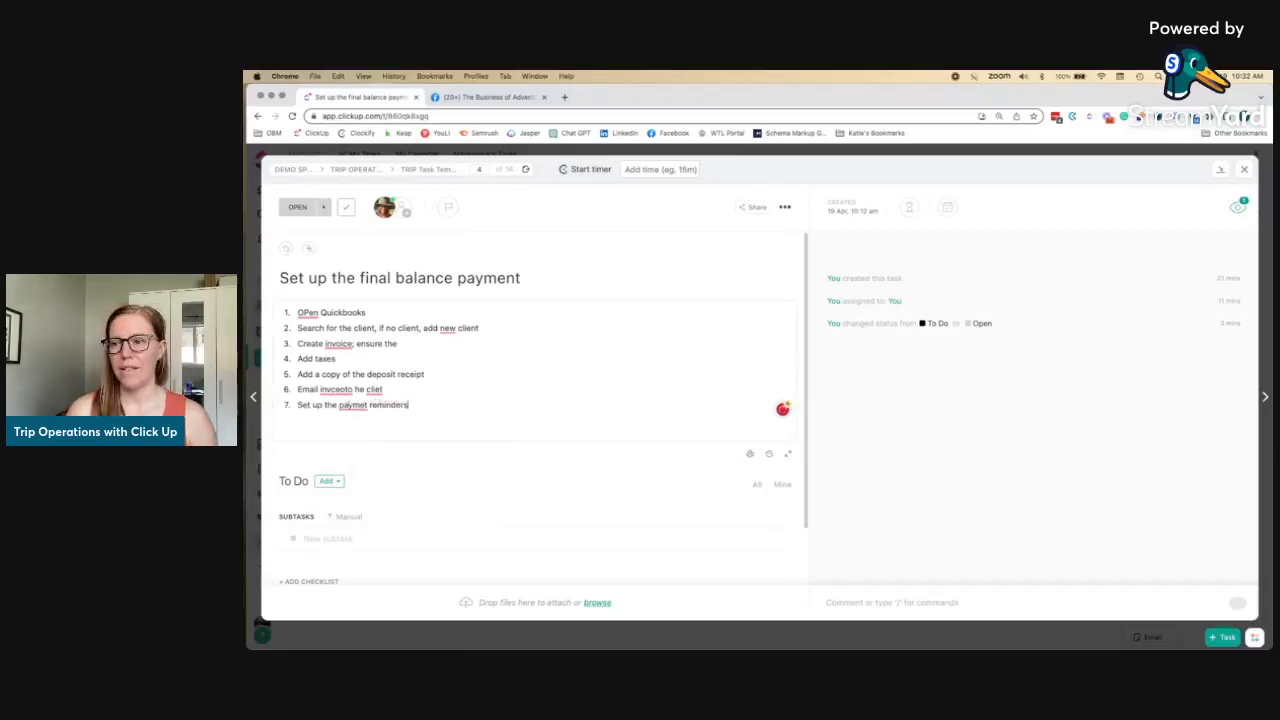
pyautogui.click(358, 418)
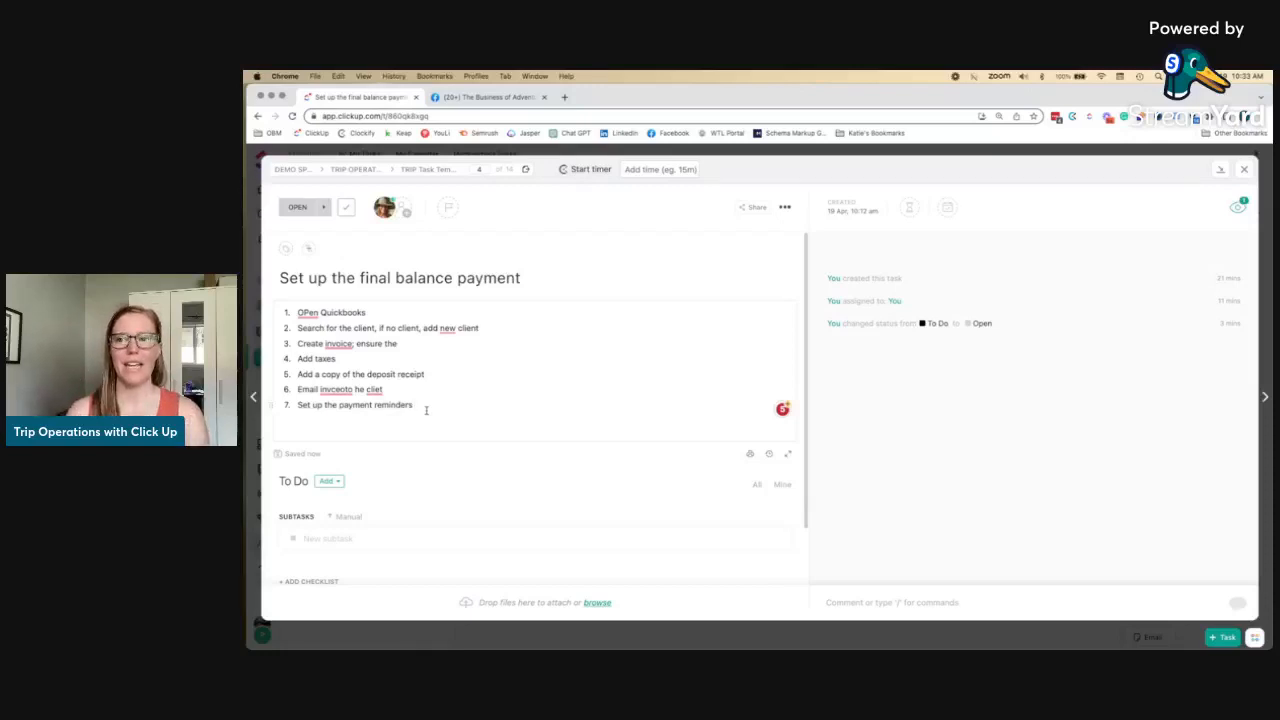
# - Correct the misspelled "OPen" to "Open" in the first description item and close the task
pyautogui.moveTo(309, 313)
pyautogui.click(311, 344)
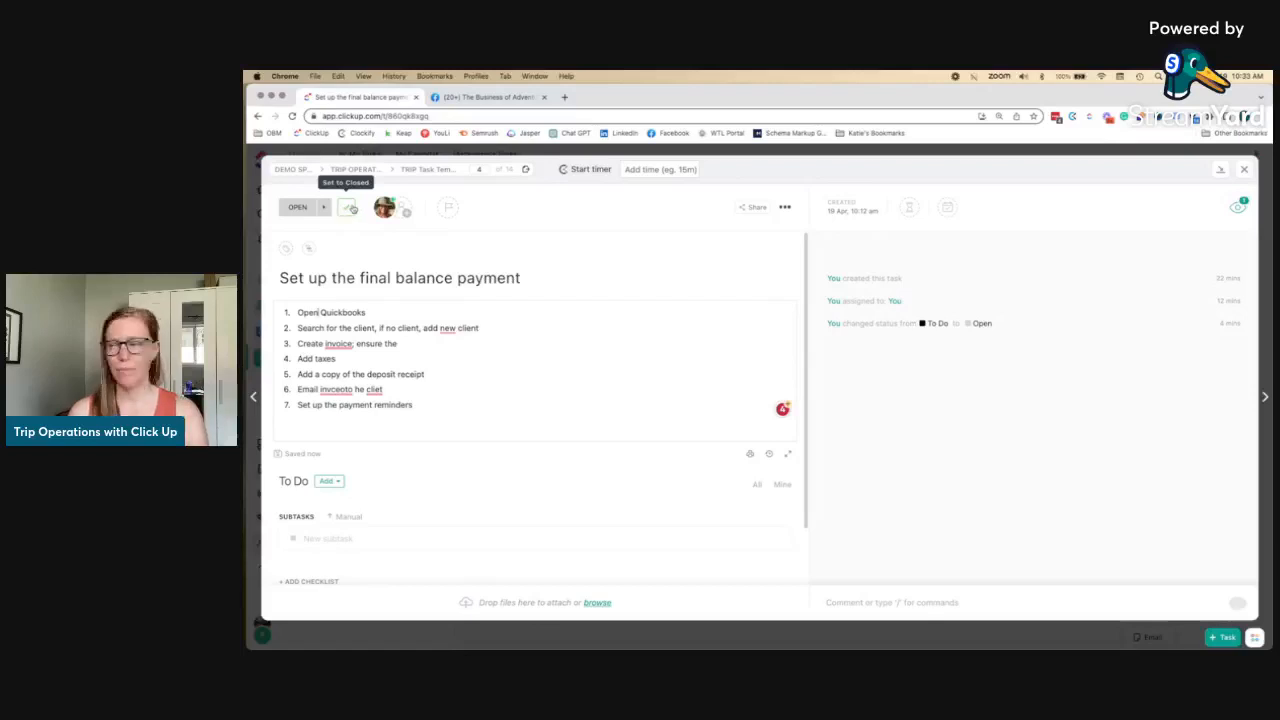
pyautogui.click(1244, 170)
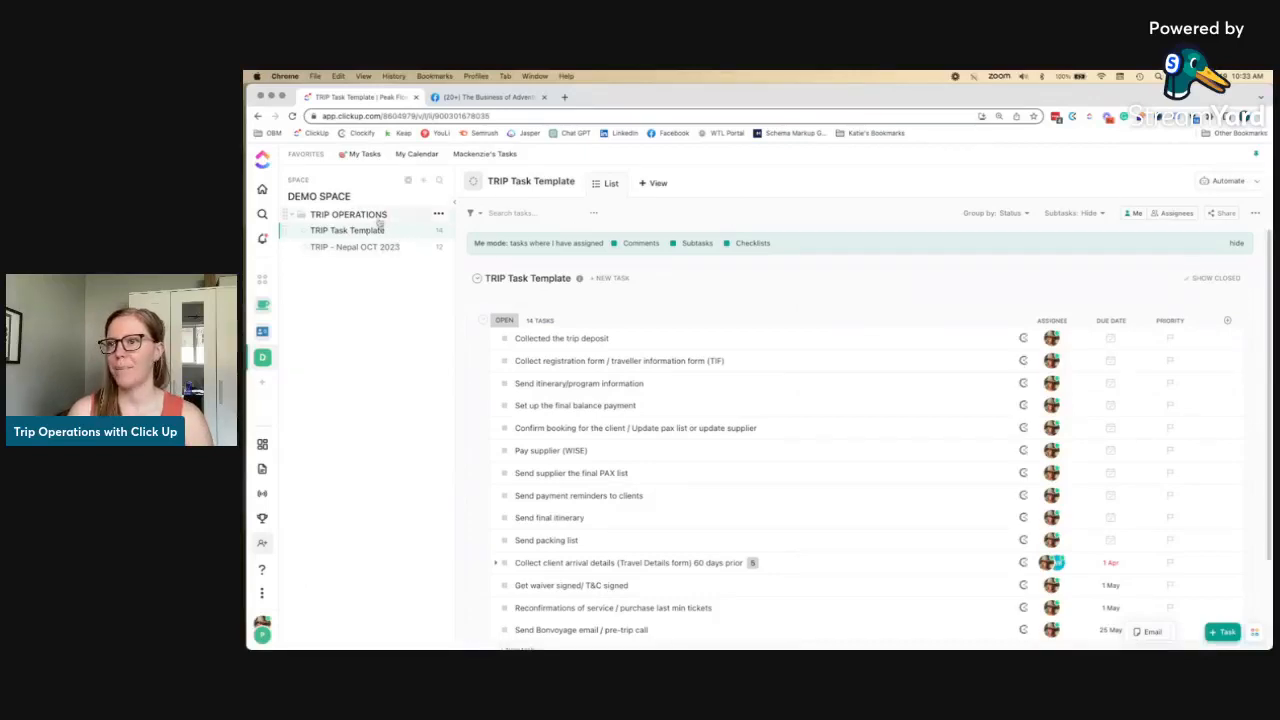
# - Group the tasks in the TRIP OPERATIONS folder's list view by due date
pyautogui.click(380, 218)
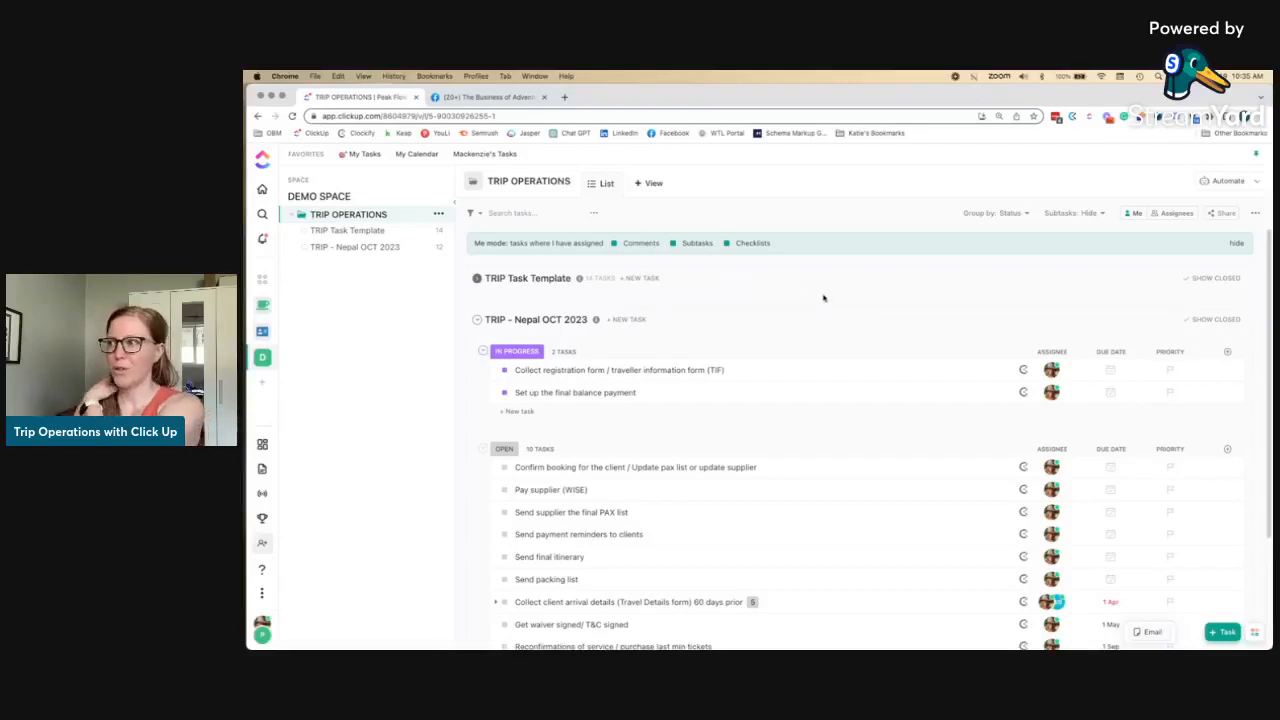
pyautogui.click(1018, 214)
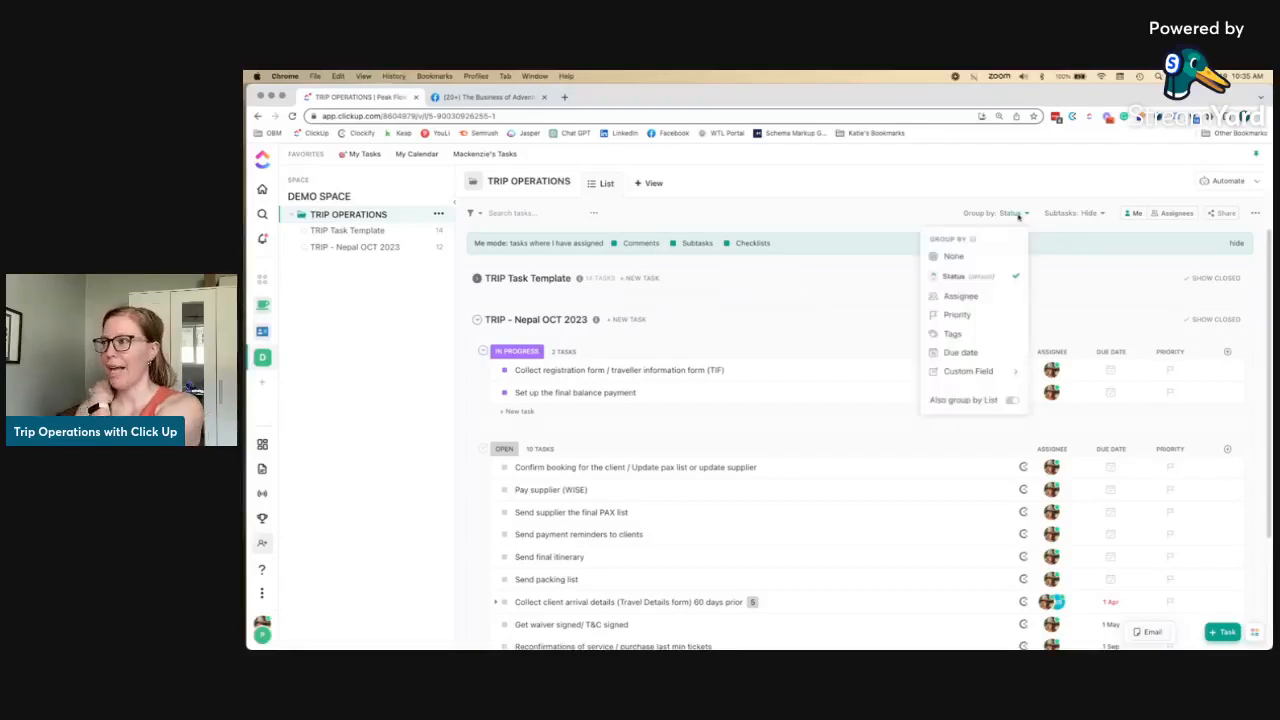
pyautogui.click(958, 352)
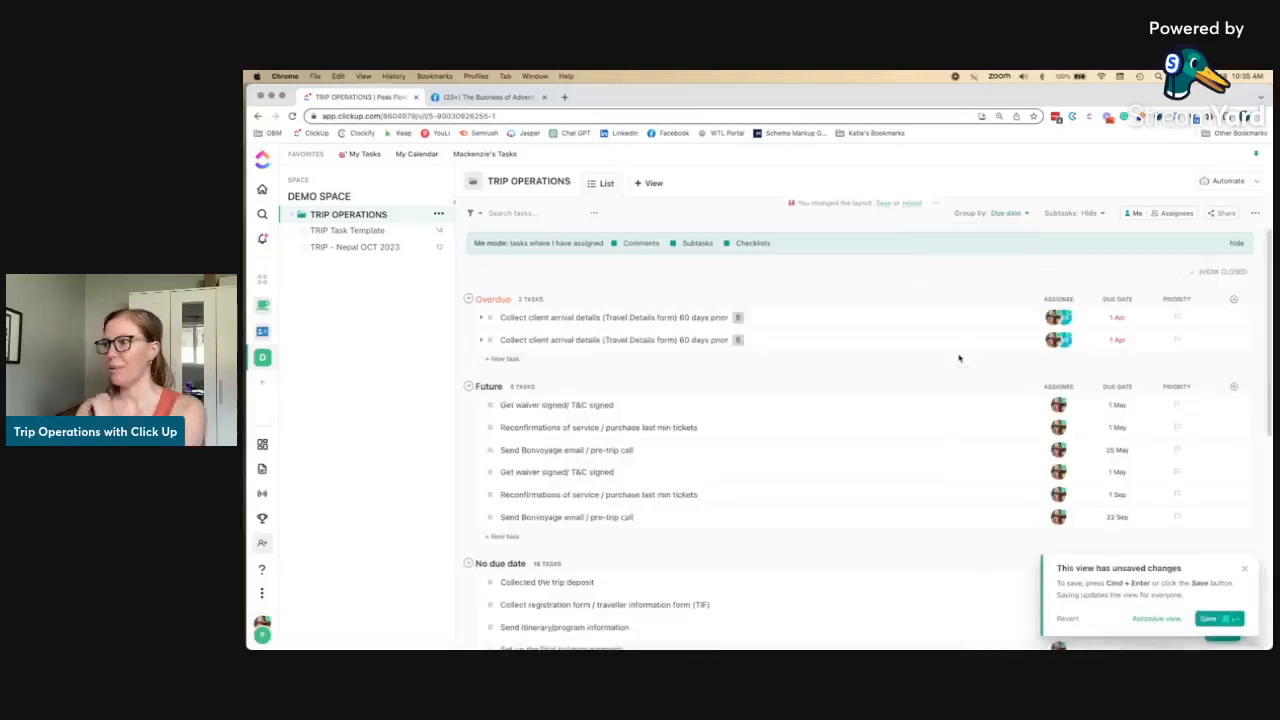